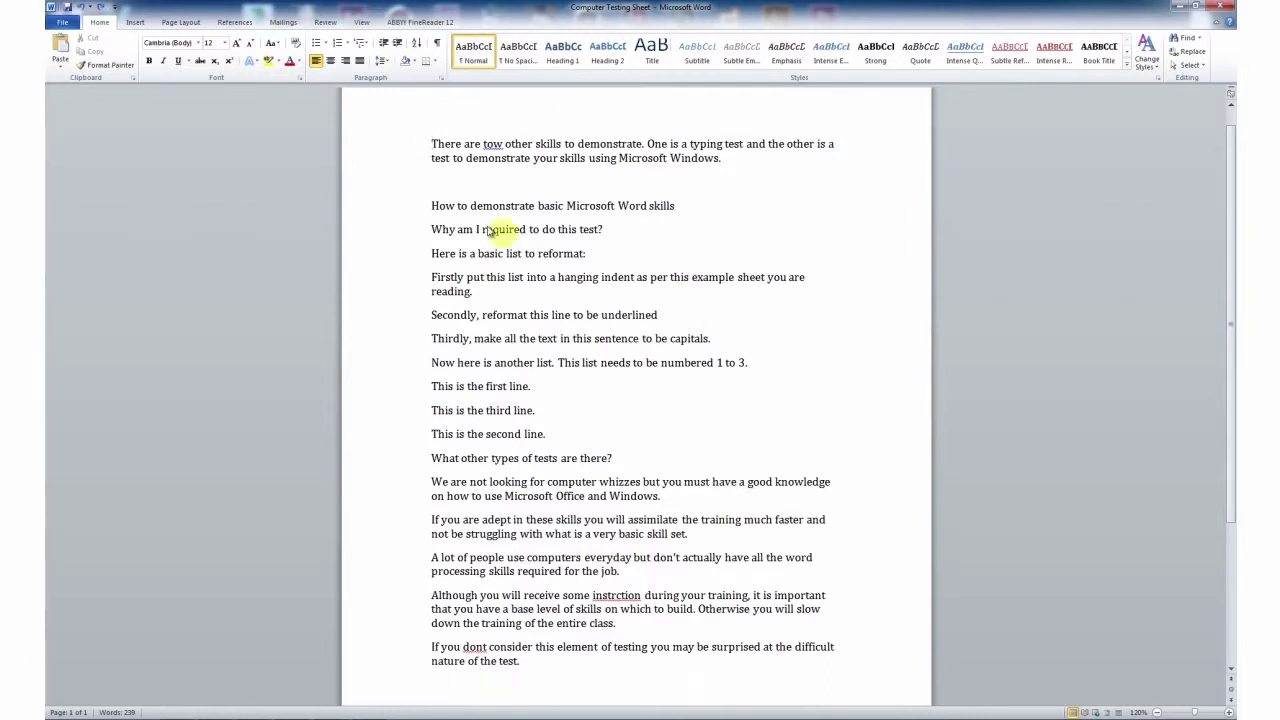
- Centre the opening paragraph that begins "There are tow other skills to demonstrate"
{"action": "left_click", "coordinate": [418, 150]}
{"action": "left_click_drag", "start_coordinate": [418, 150], "coordinate": [418, 160]}
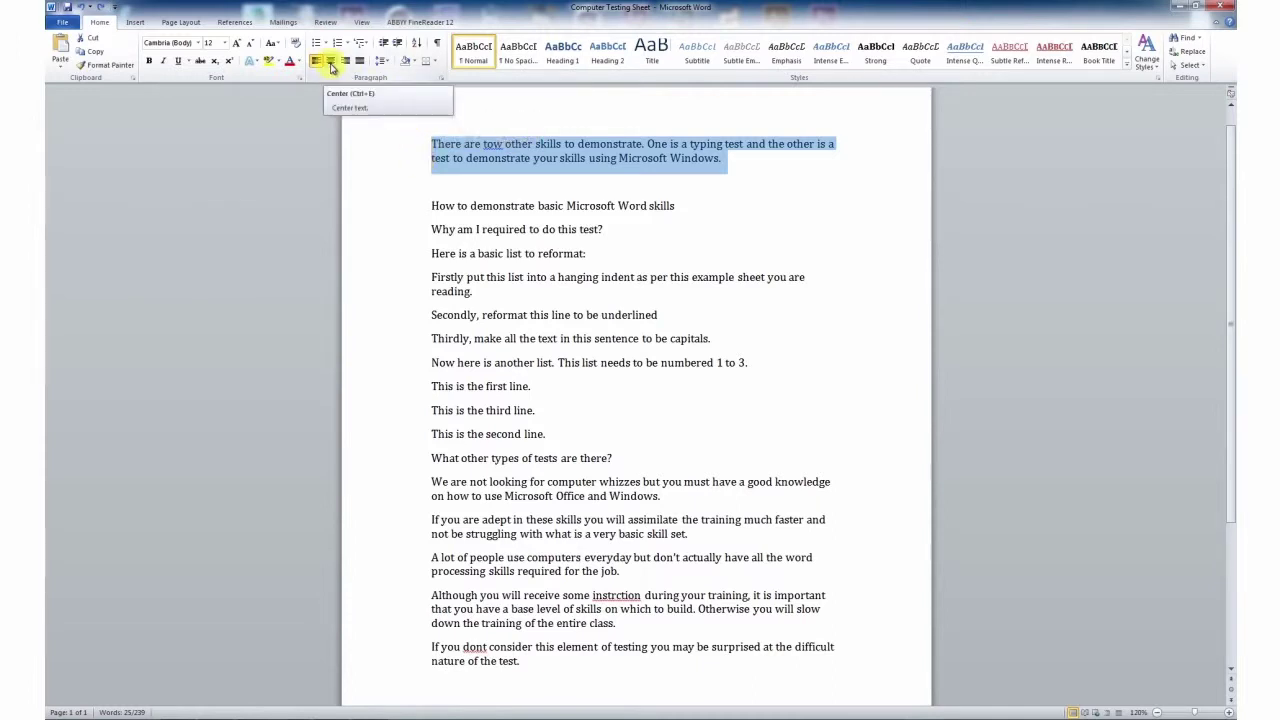
{"action": "left_click", "coordinate": [331, 62]}
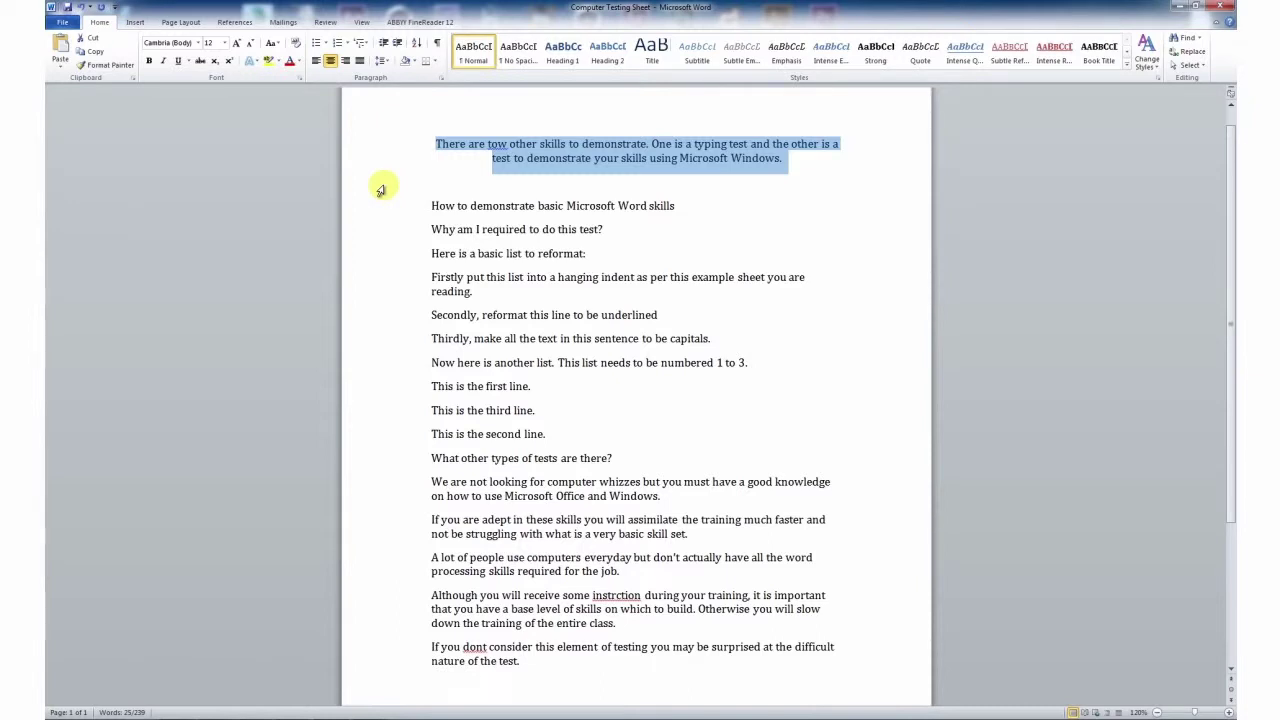
{"action": "left_click", "coordinate": [425, 166]}
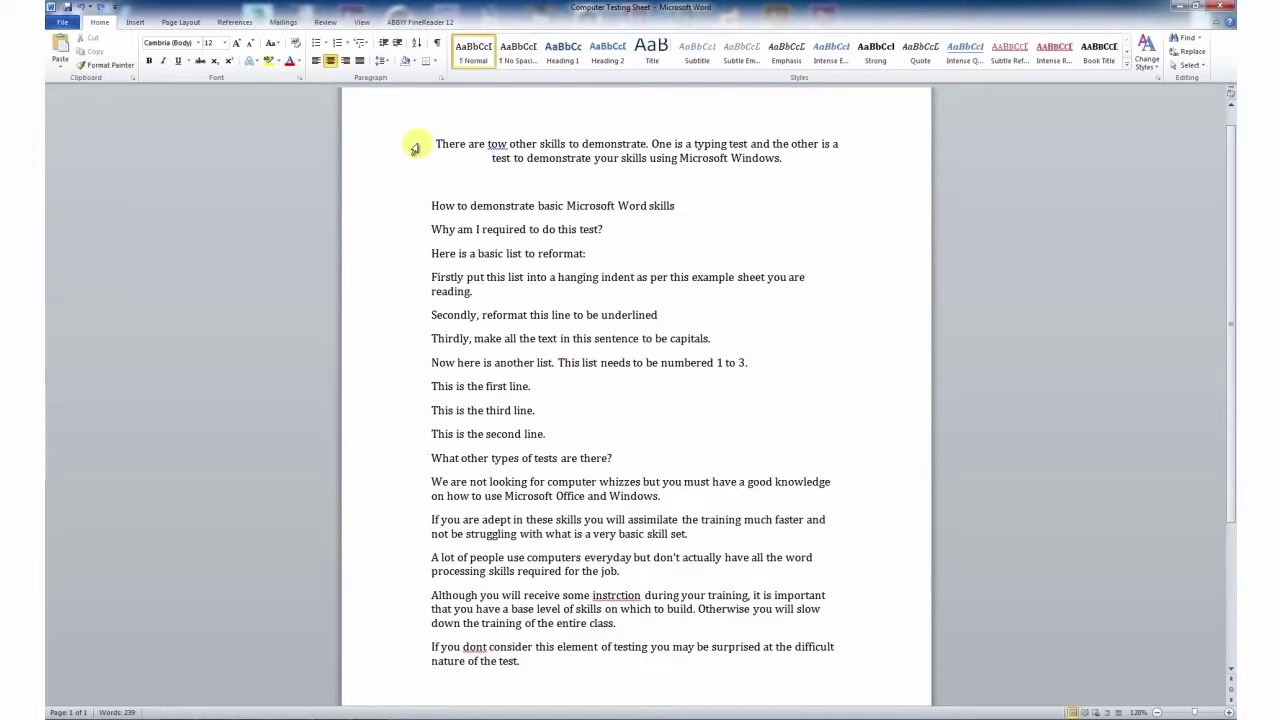
- Move the centred opening paragraph directly below "What other types of tests are there?" and remove the extra blank line after it
{"action": "left_click_drag", "start_coordinate": [412, 145], "coordinate": [403, 163]}
{"action": "key", "text": "ctrl+c"}
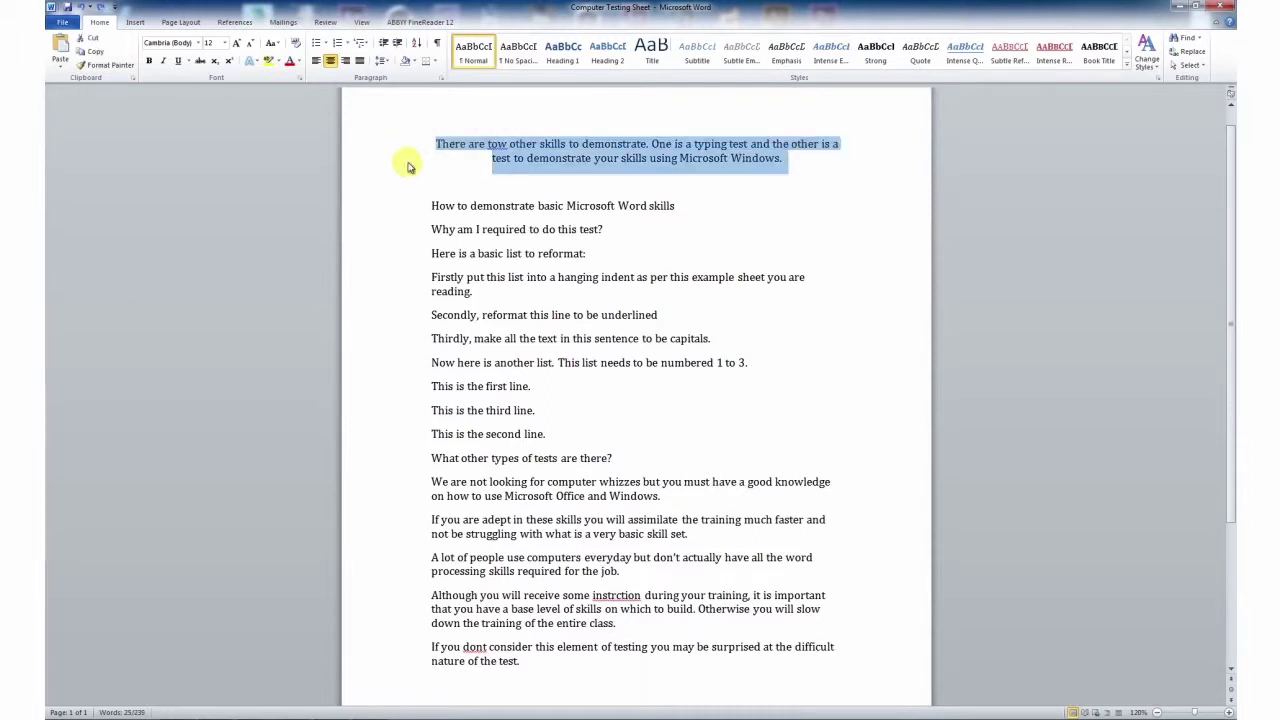
{"action": "right_click", "coordinate": [448, 148]}
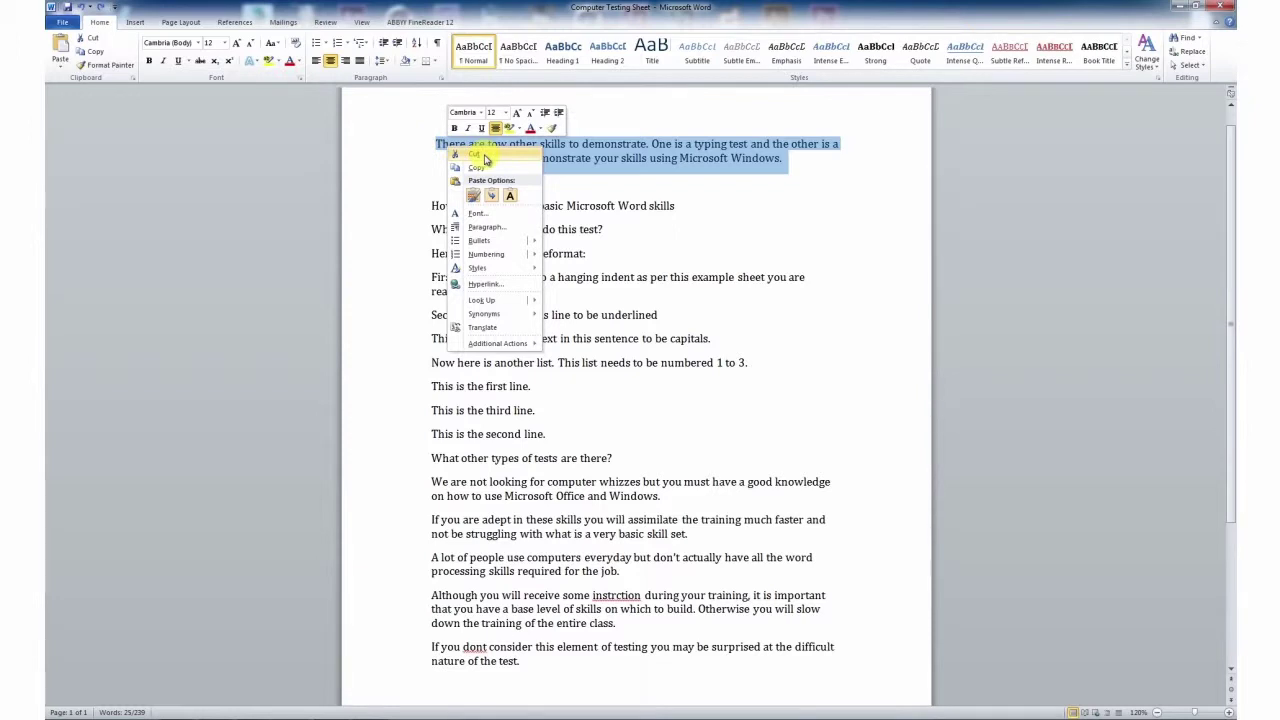
{"action": "left_click", "coordinate": [486, 159]}
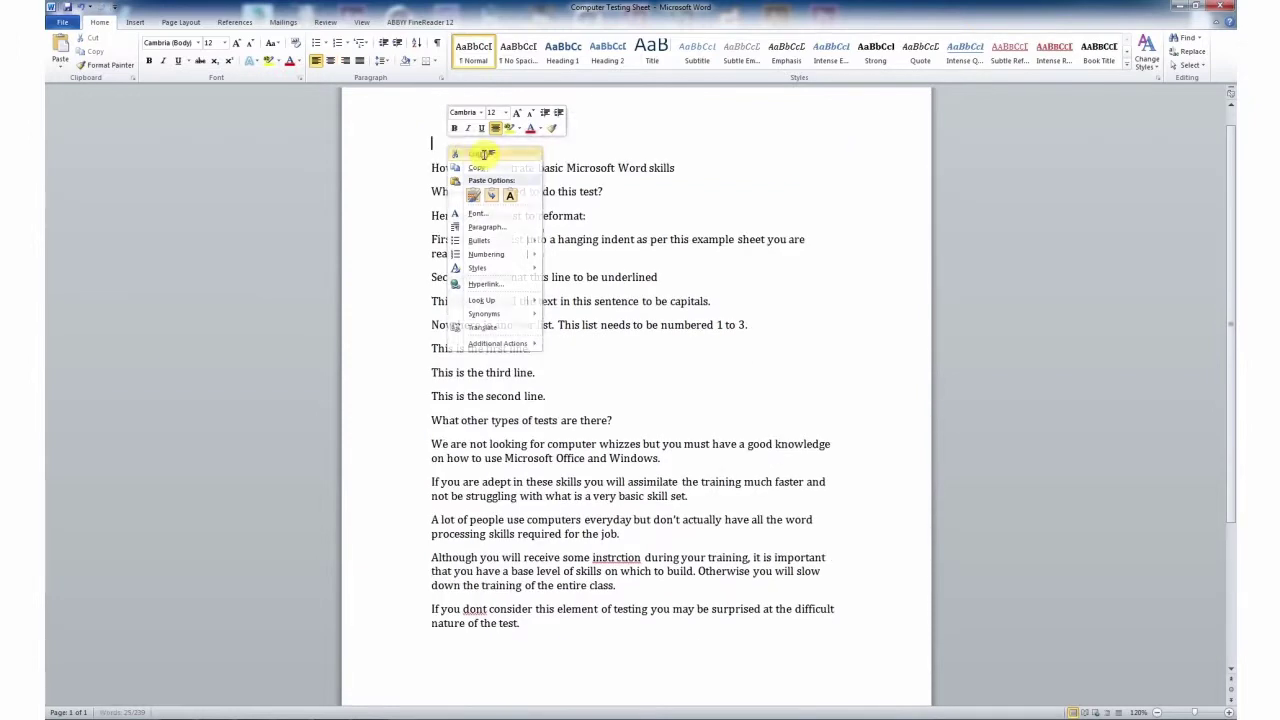
{"action": "left_click", "coordinate": [612, 420]}
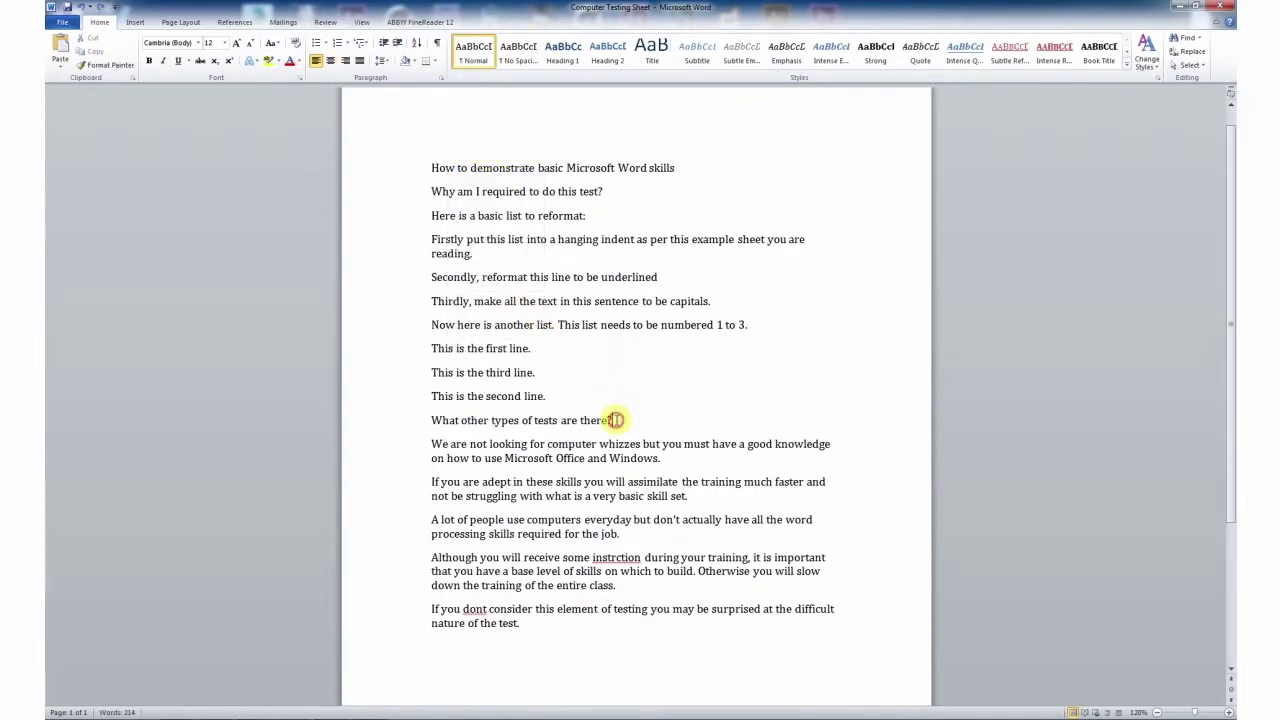
{"action": "key", "text": "Return"}
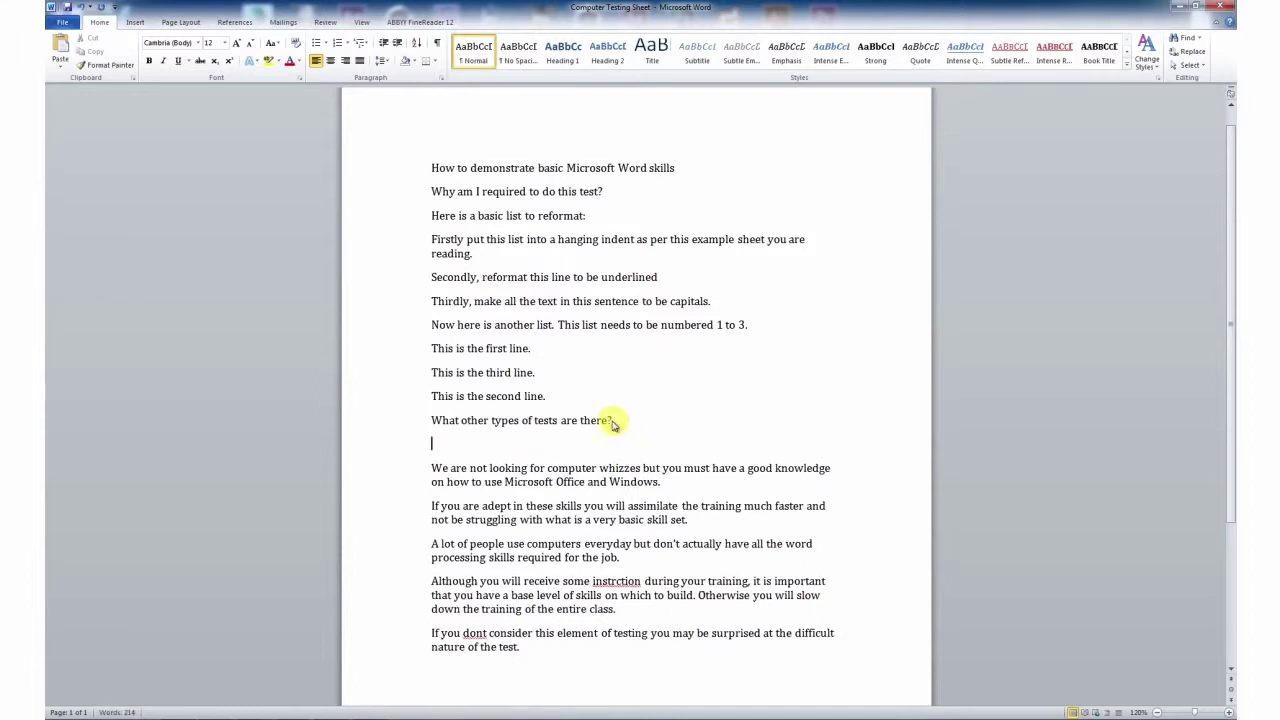
{"action": "right_click", "coordinate": [433, 448]}
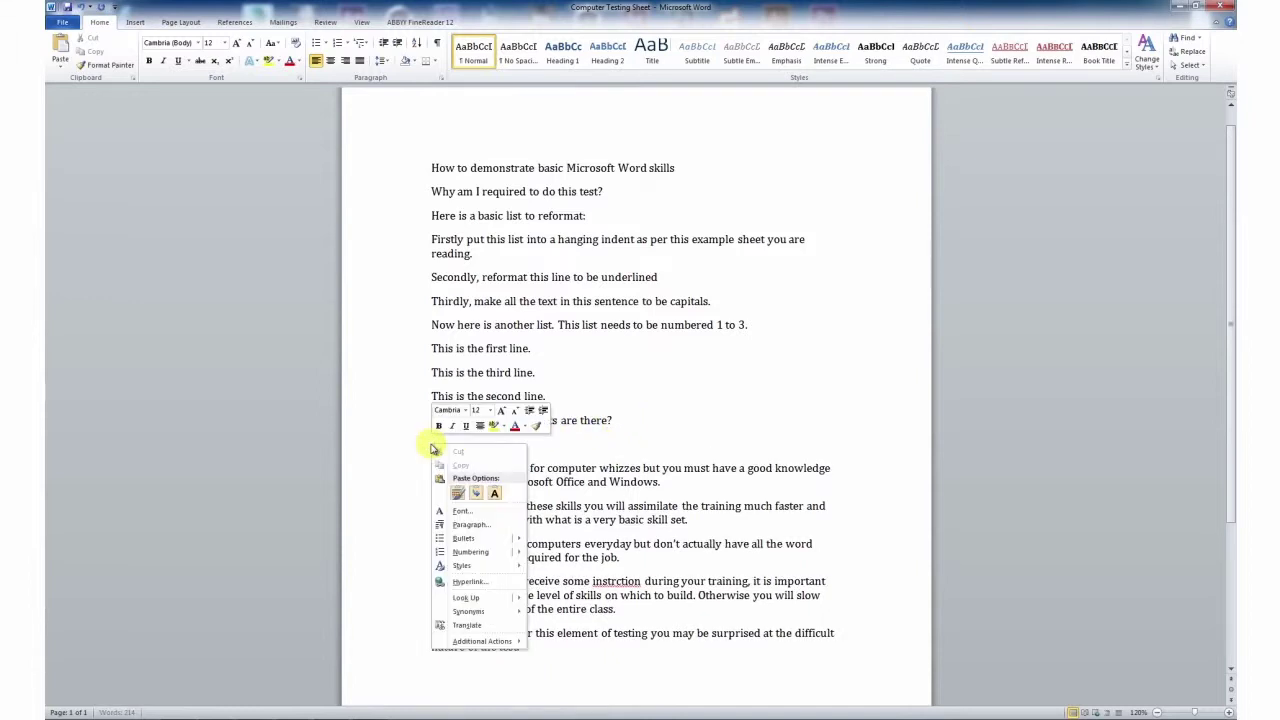
{"action": "left_click", "coordinate": [459, 493]}
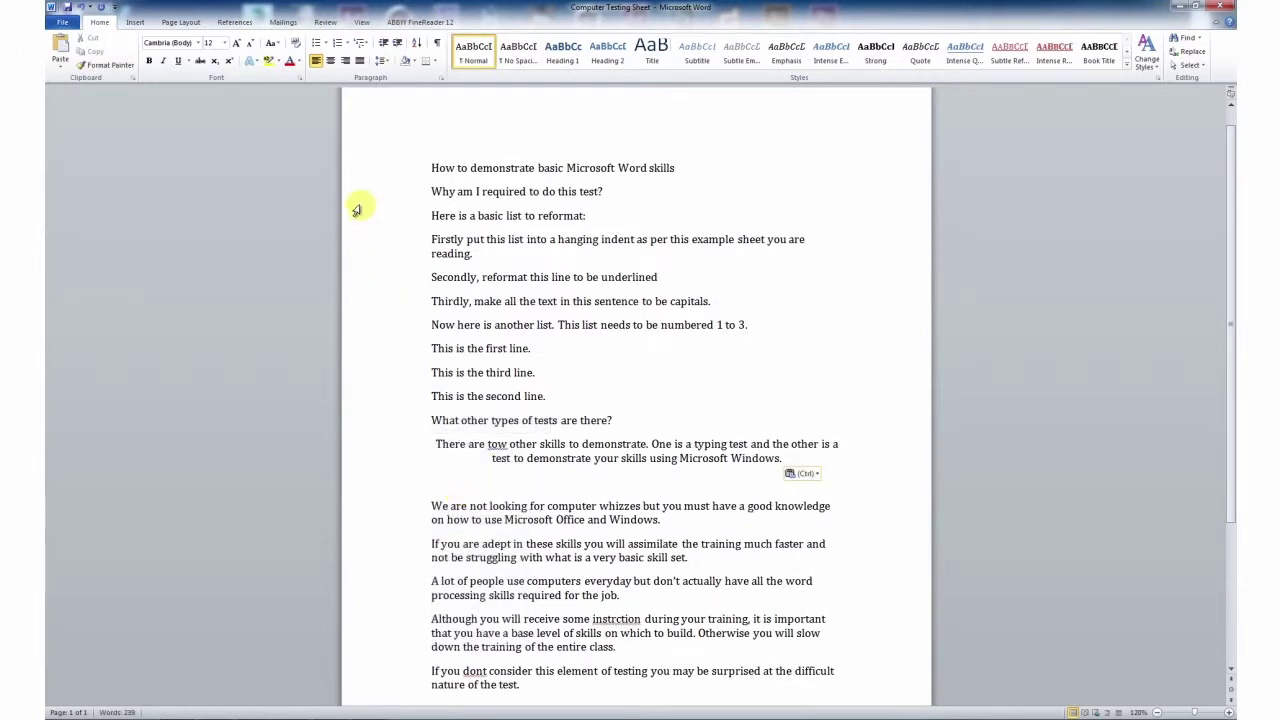
{"action": "key", "text": "Delete"}
- Make the heading "How to demonstrate basic Microsoft Word skills" bold and centre it
{"action": "left_click", "coordinate": [388, 176]}
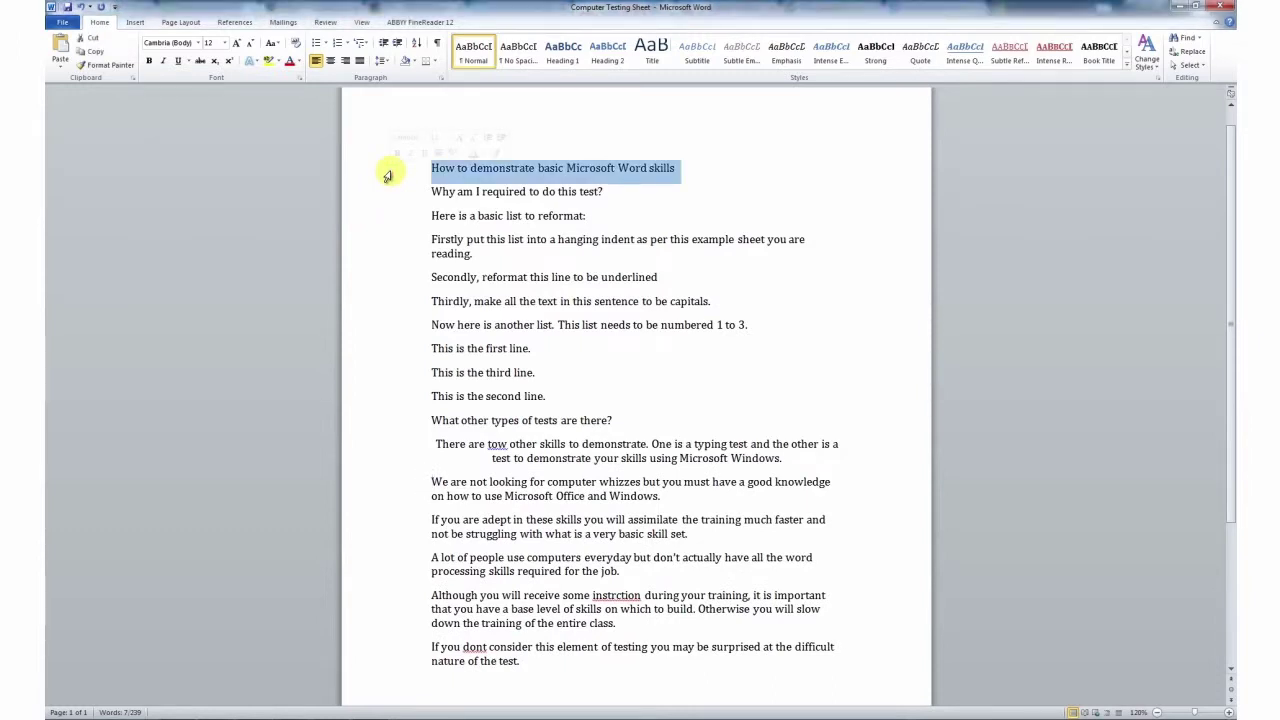
{"action": "left_click", "coordinate": [150, 62]}
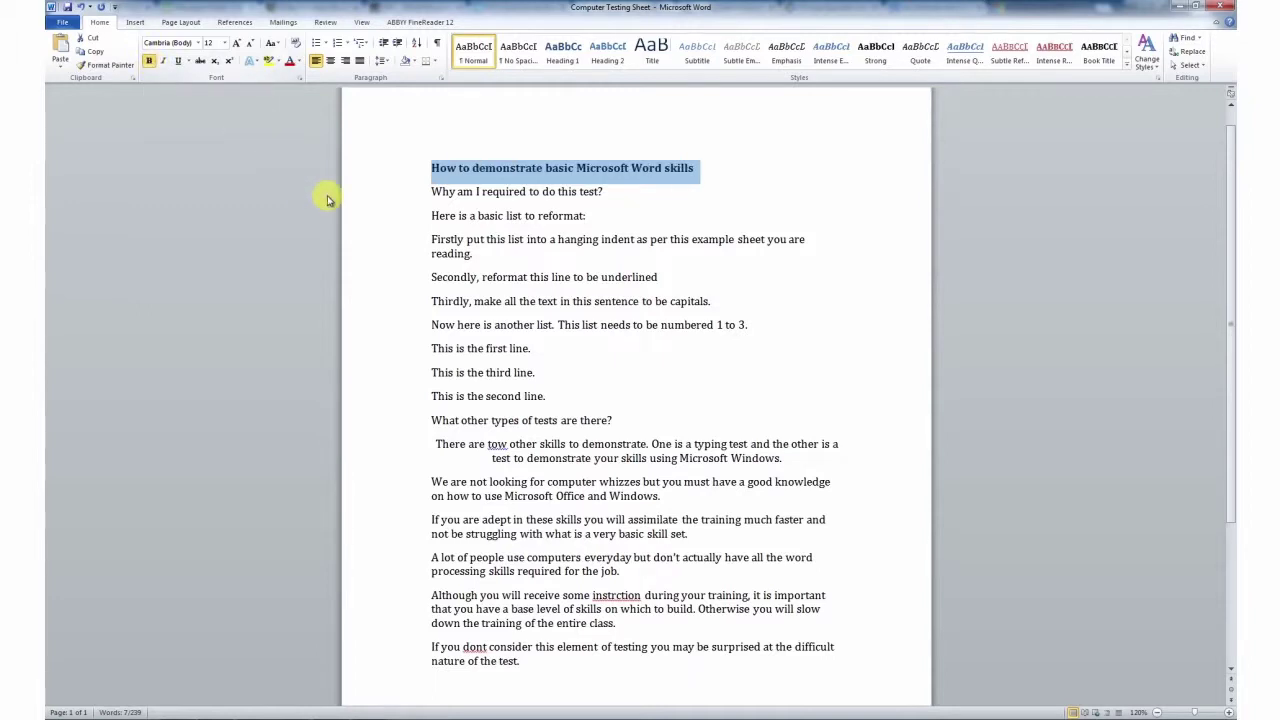
{"action": "key", "text": "ctrl+b"}
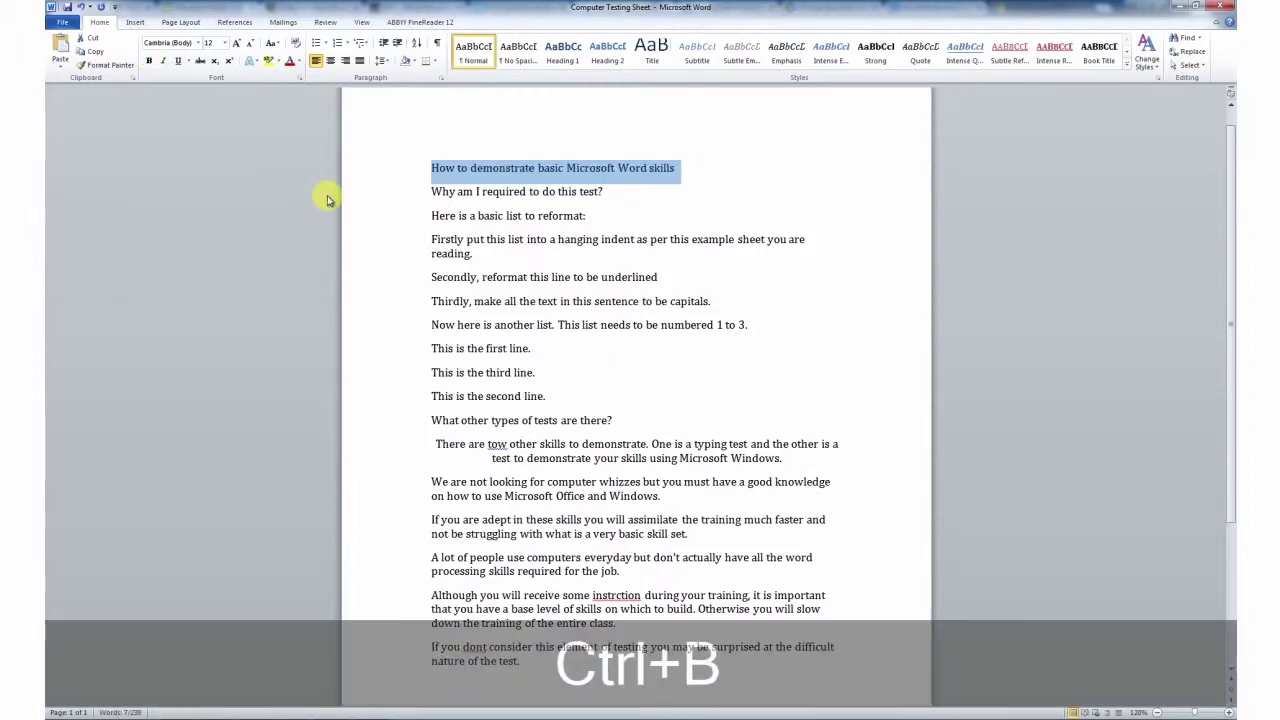
{"action": "key", "text": "ctrl+b"}
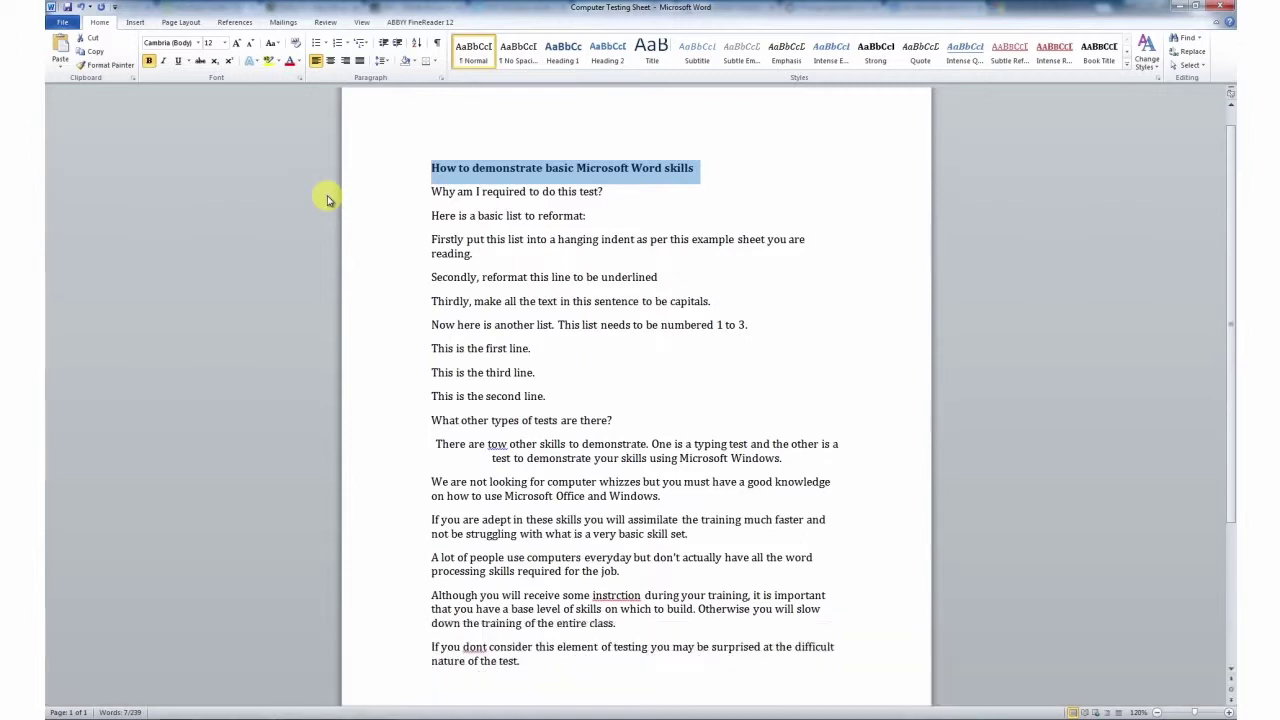
{"action": "left_click", "coordinate": [331, 61]}
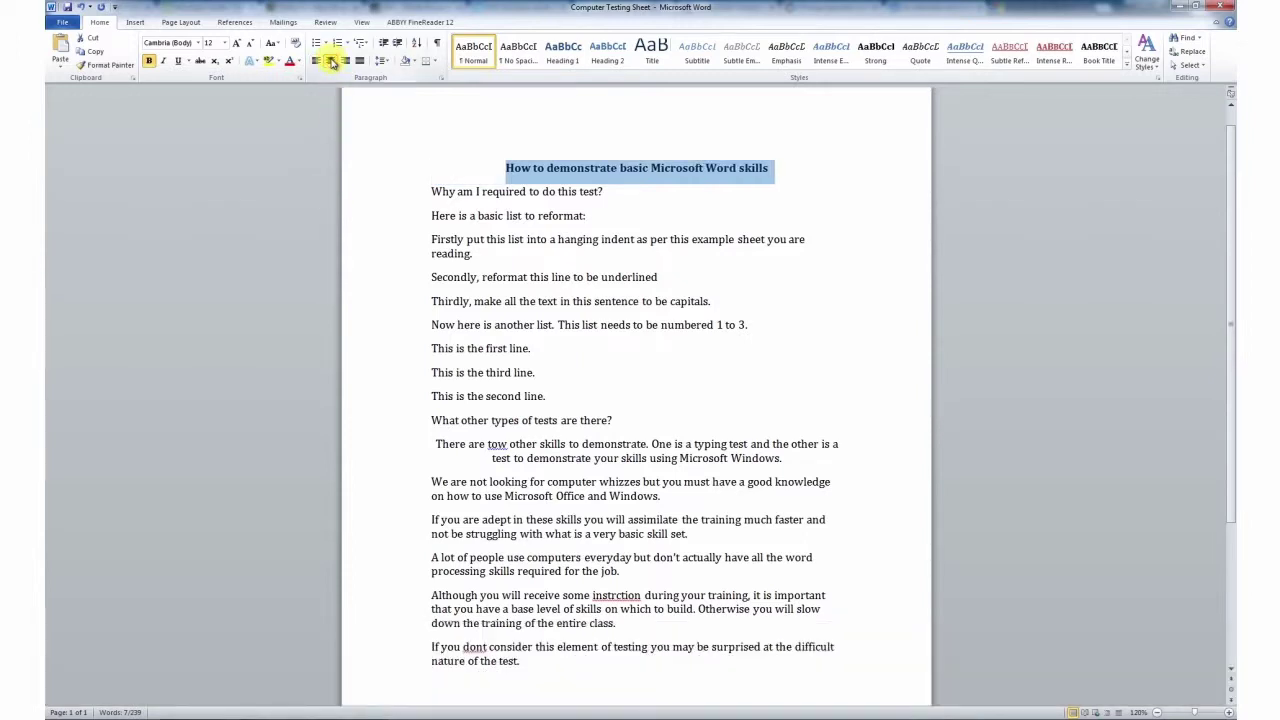
{"action": "key", "text": "Left"}
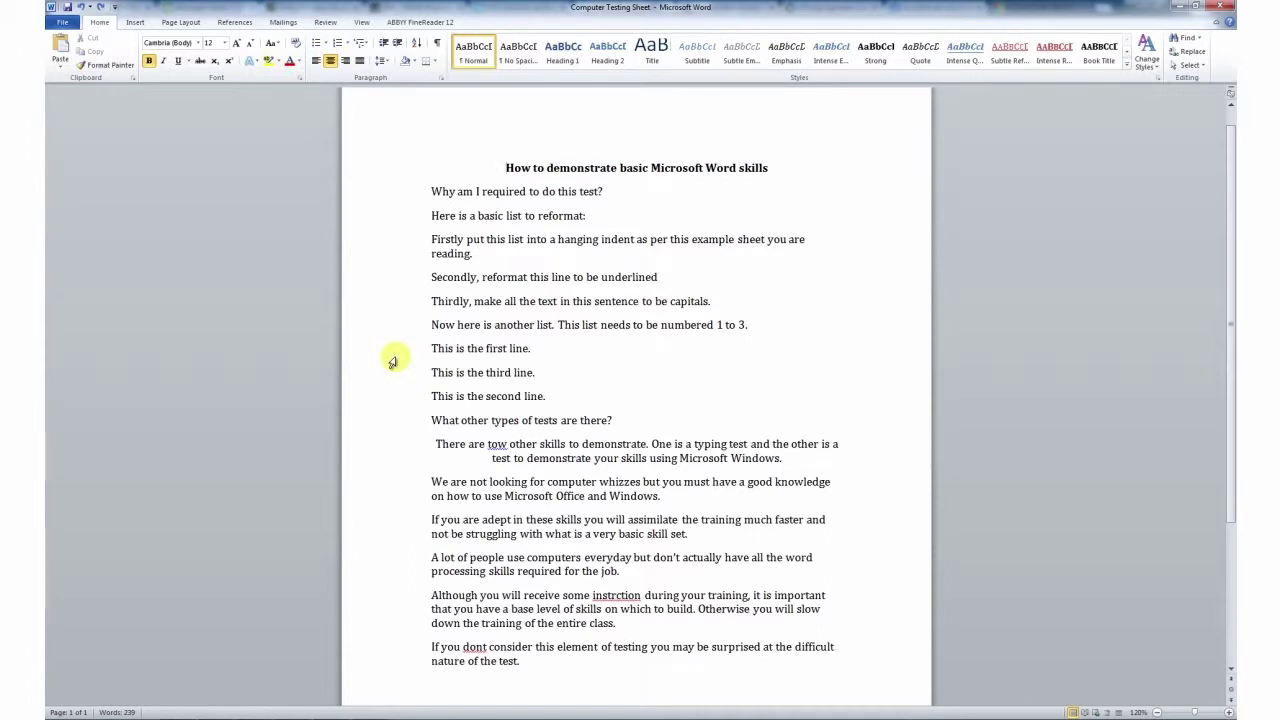
- Set the font size of the heading "How to demonstrate basic Microsoft Word skills" to 20
{"action": "left_click", "coordinate": [404, 175]}
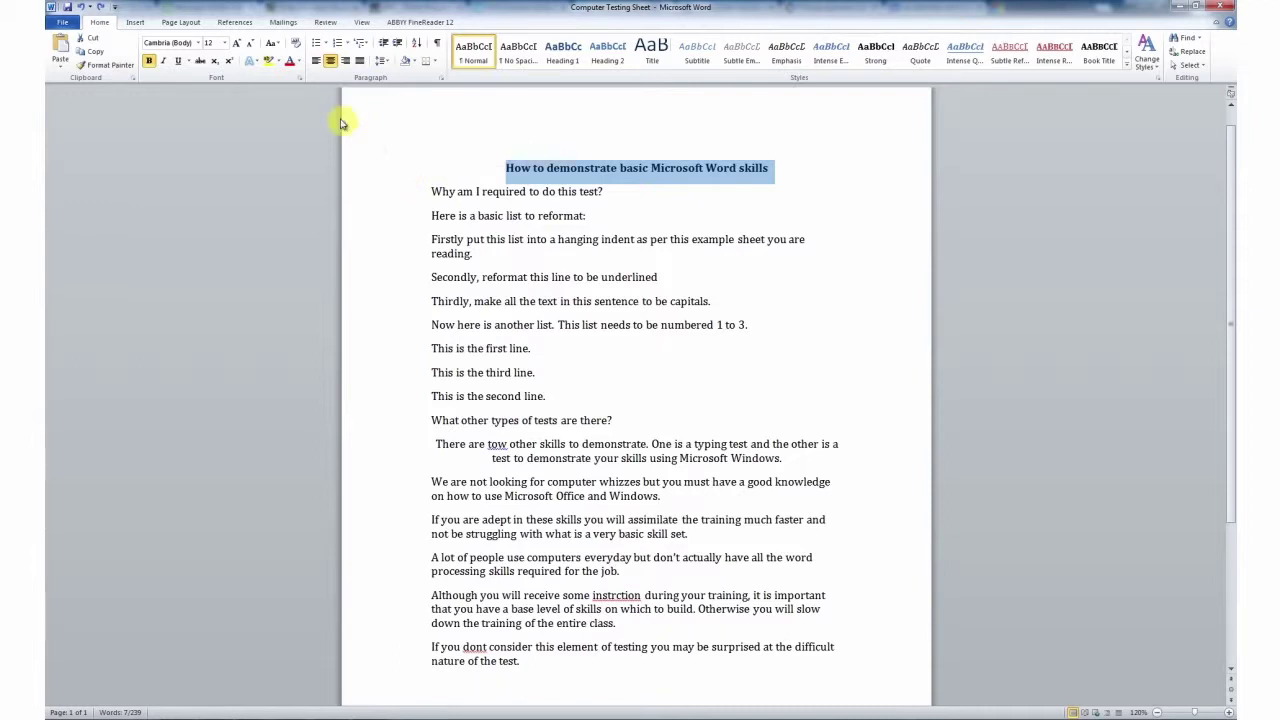
{"action": "left_click", "coordinate": [225, 44]}
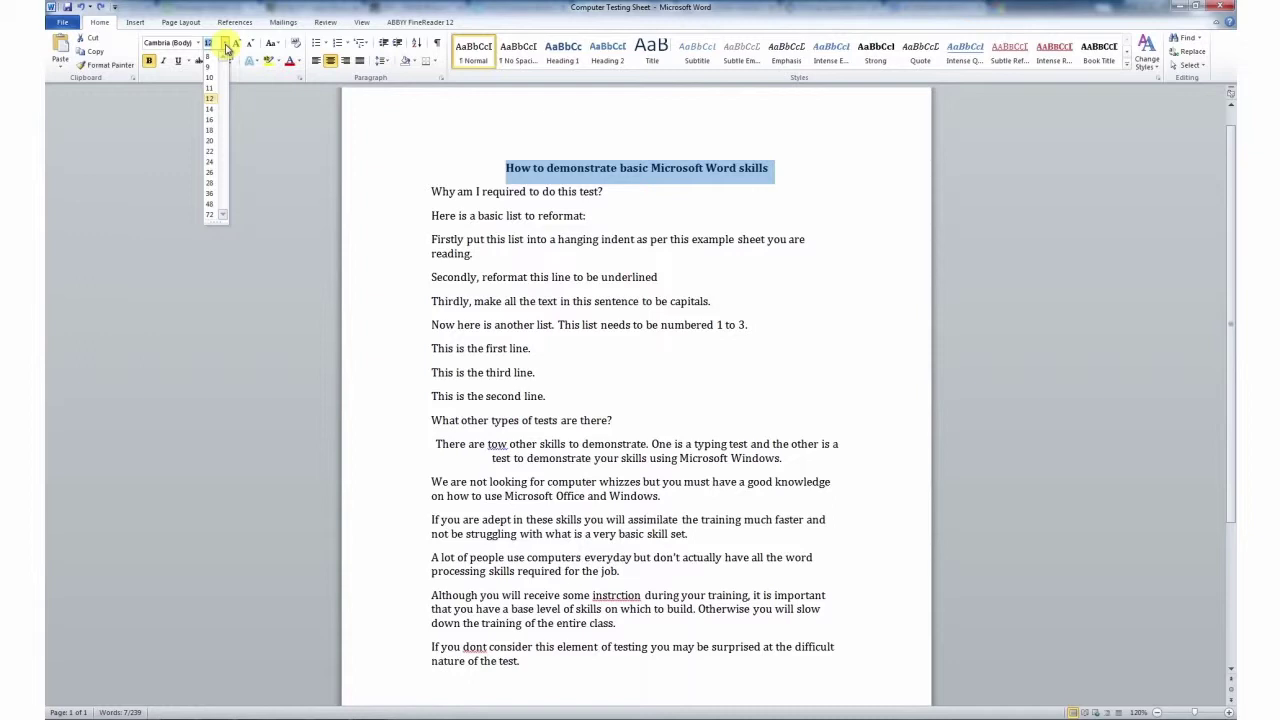
{"action": "left_click", "coordinate": [209, 140]}
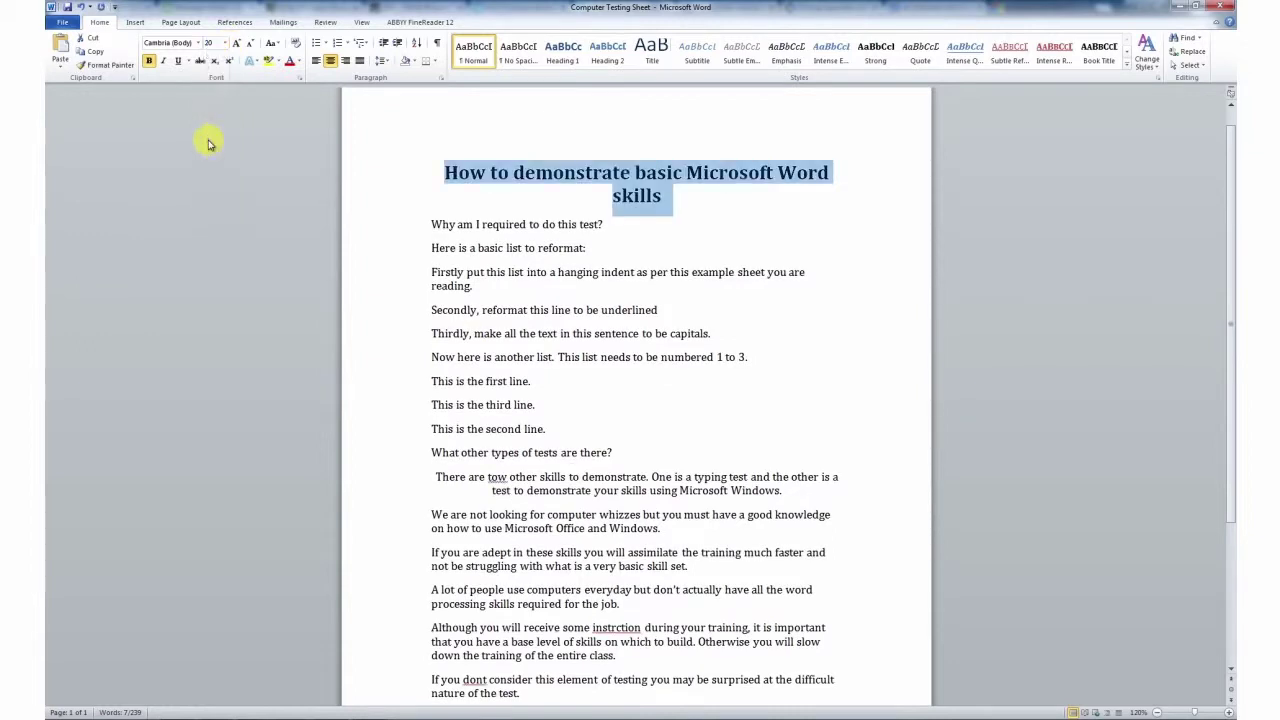
{"action": "left_click", "coordinate": [446, 175]}
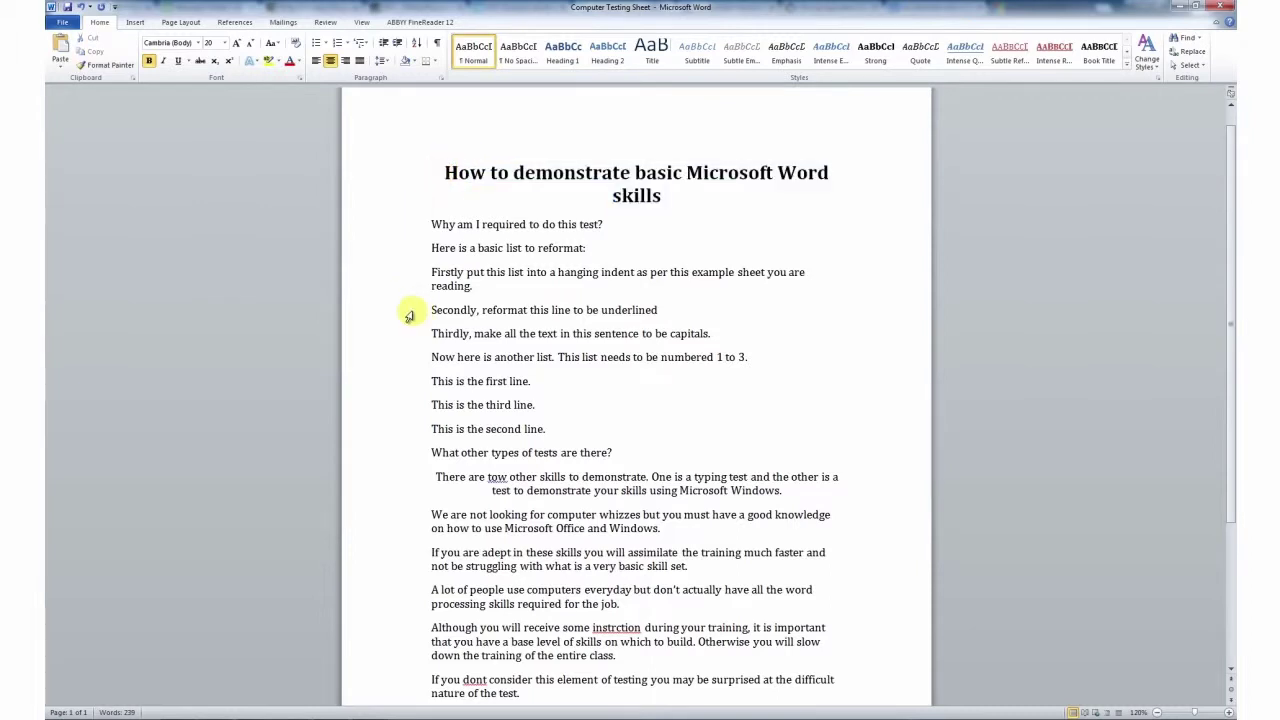
- Format the line "Why am I required to do this test?" as underlined, bold and centred
{"action": "left_click", "coordinate": [403, 229]}
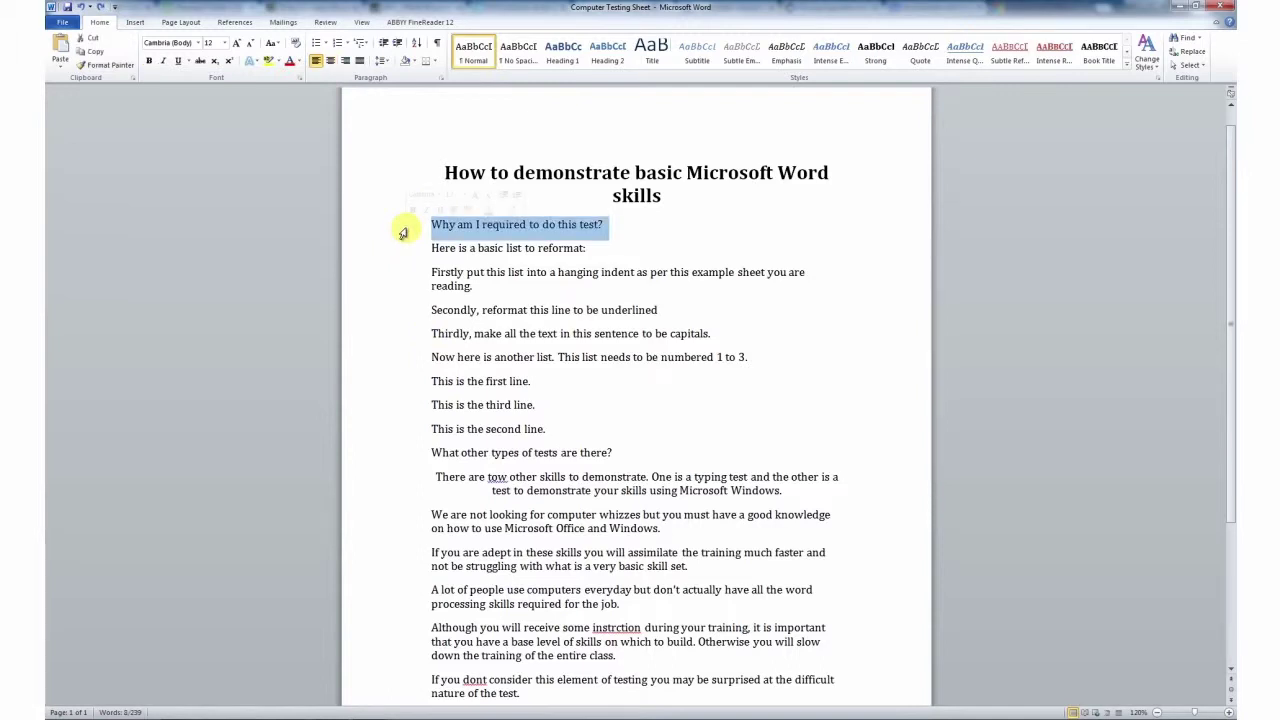
{"action": "left_click", "coordinate": [178, 60]}
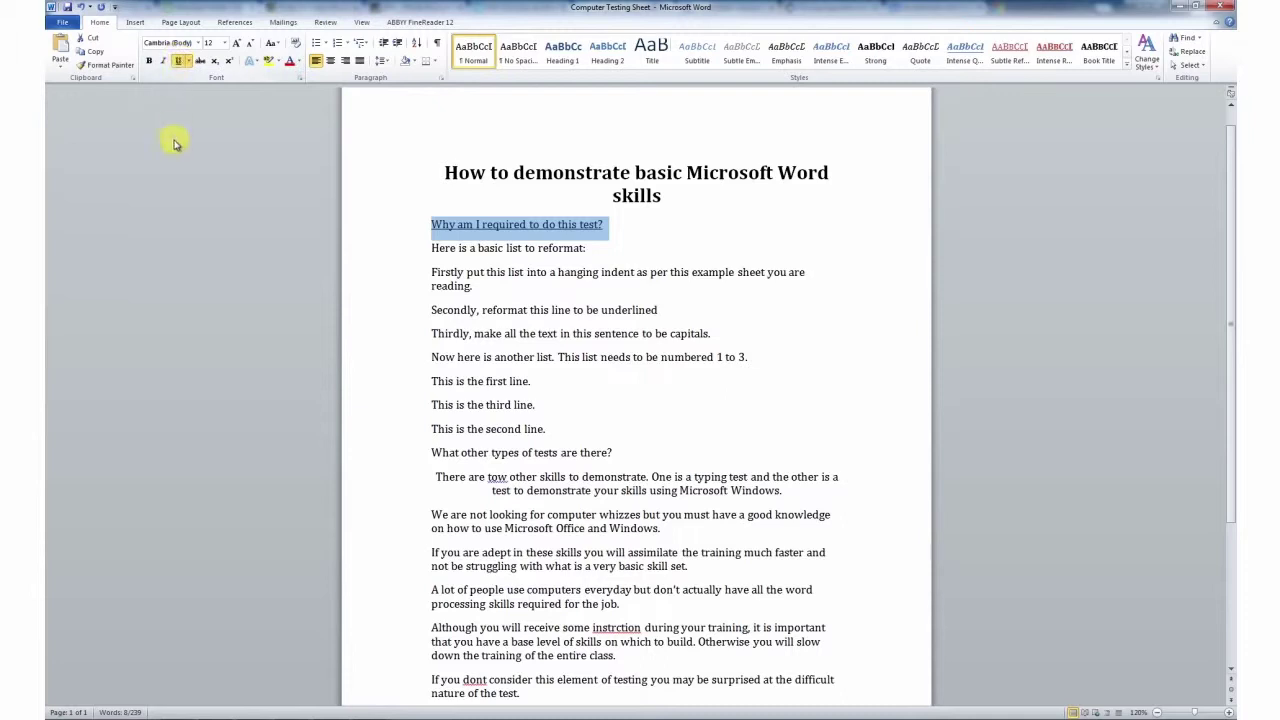
{"action": "key", "text": "ctrl+u"}
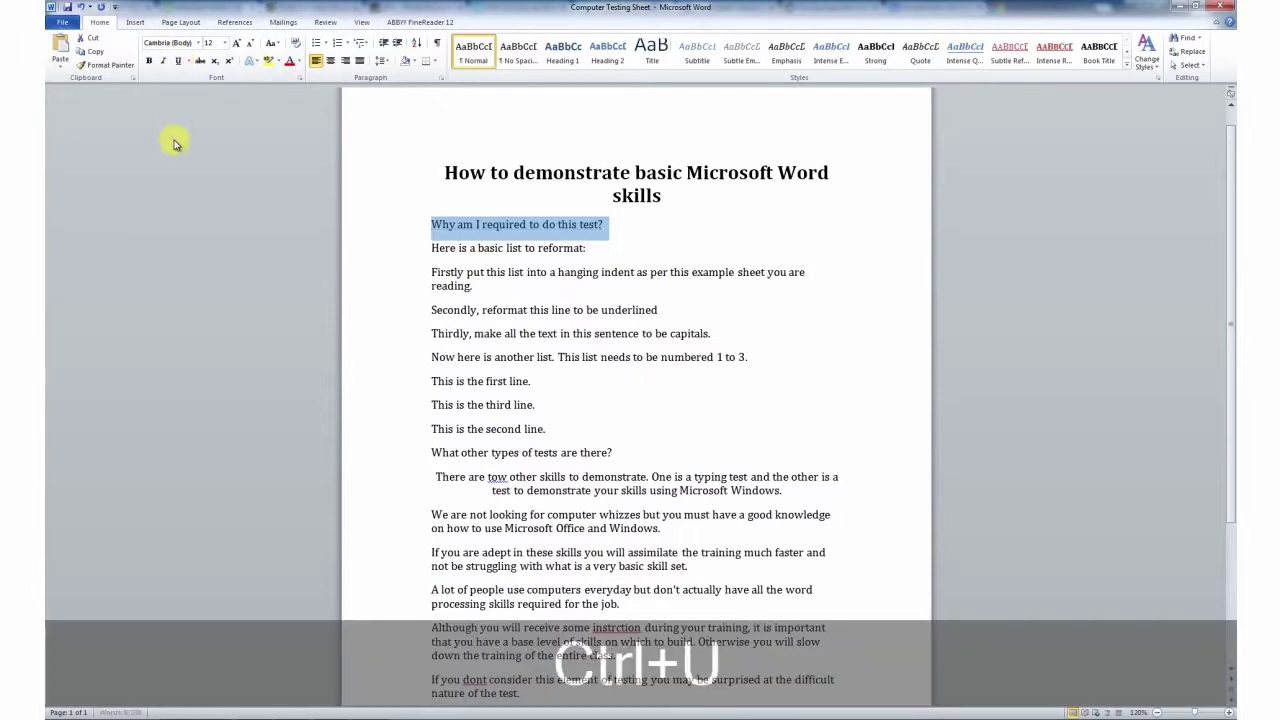
{"action": "key", "text": "ctrl+u"}
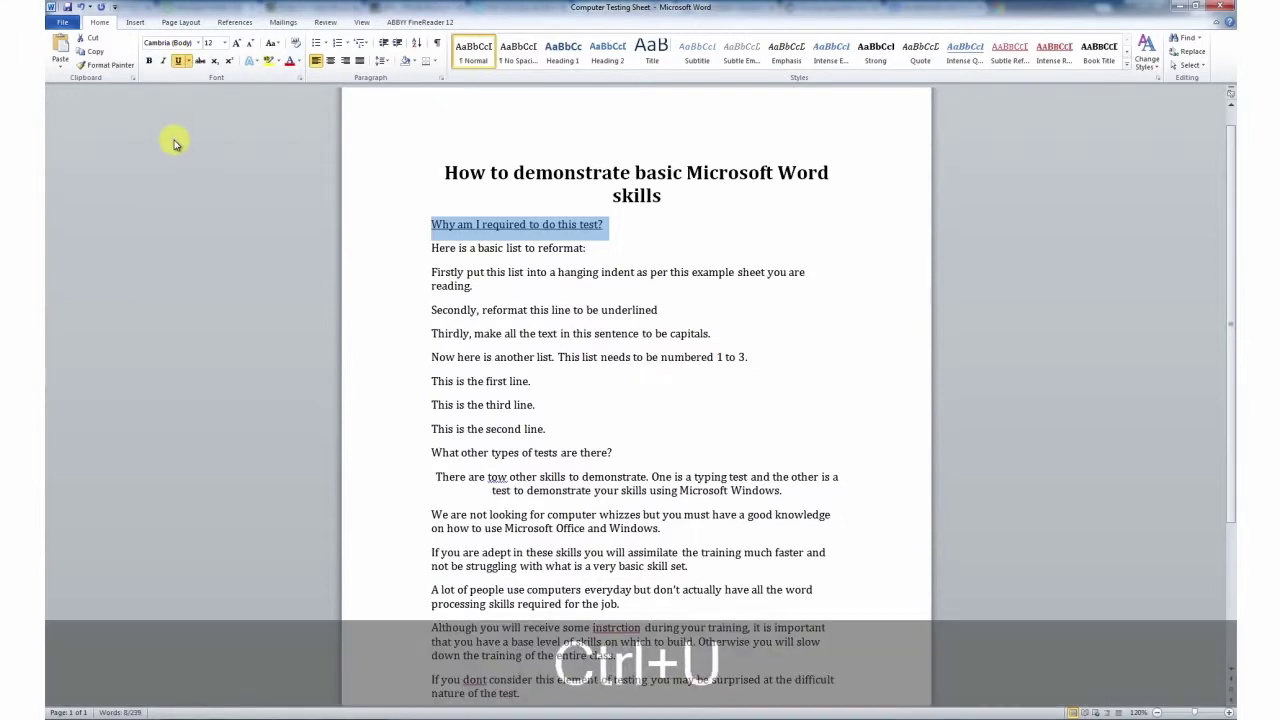
{"action": "left_click", "coordinate": [148, 61]}
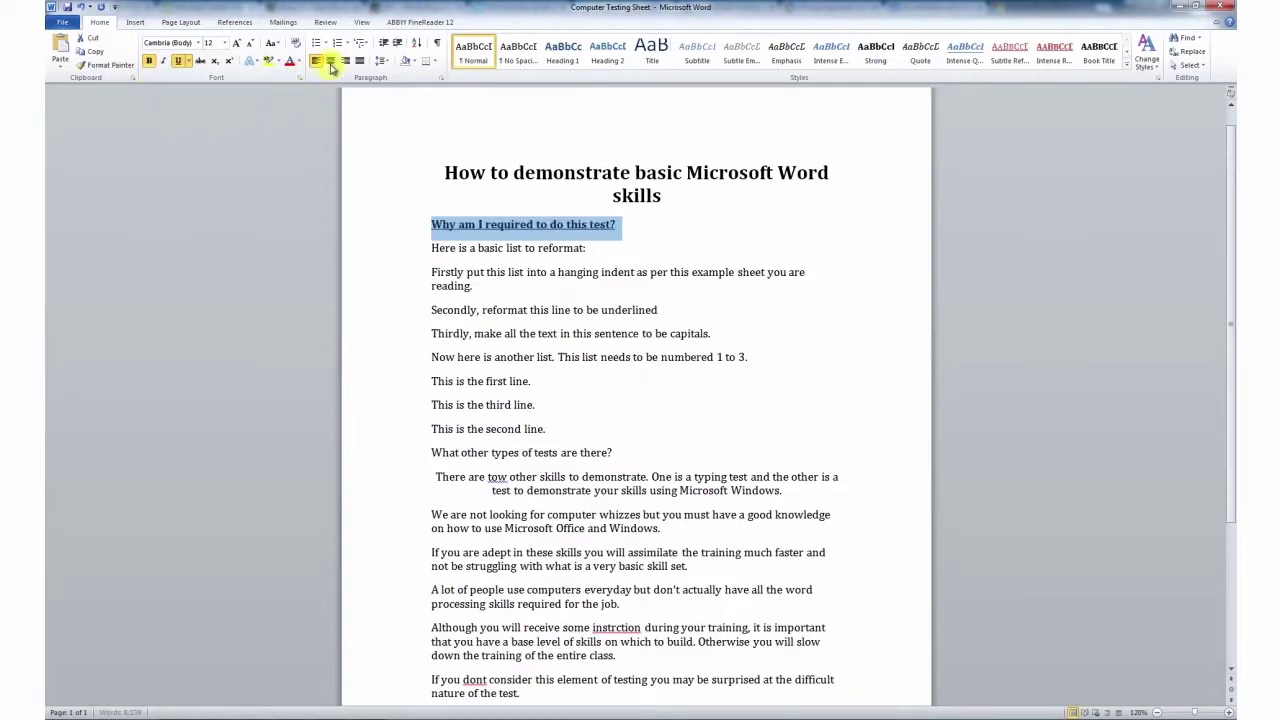
{"action": "left_click", "coordinate": [331, 62]}
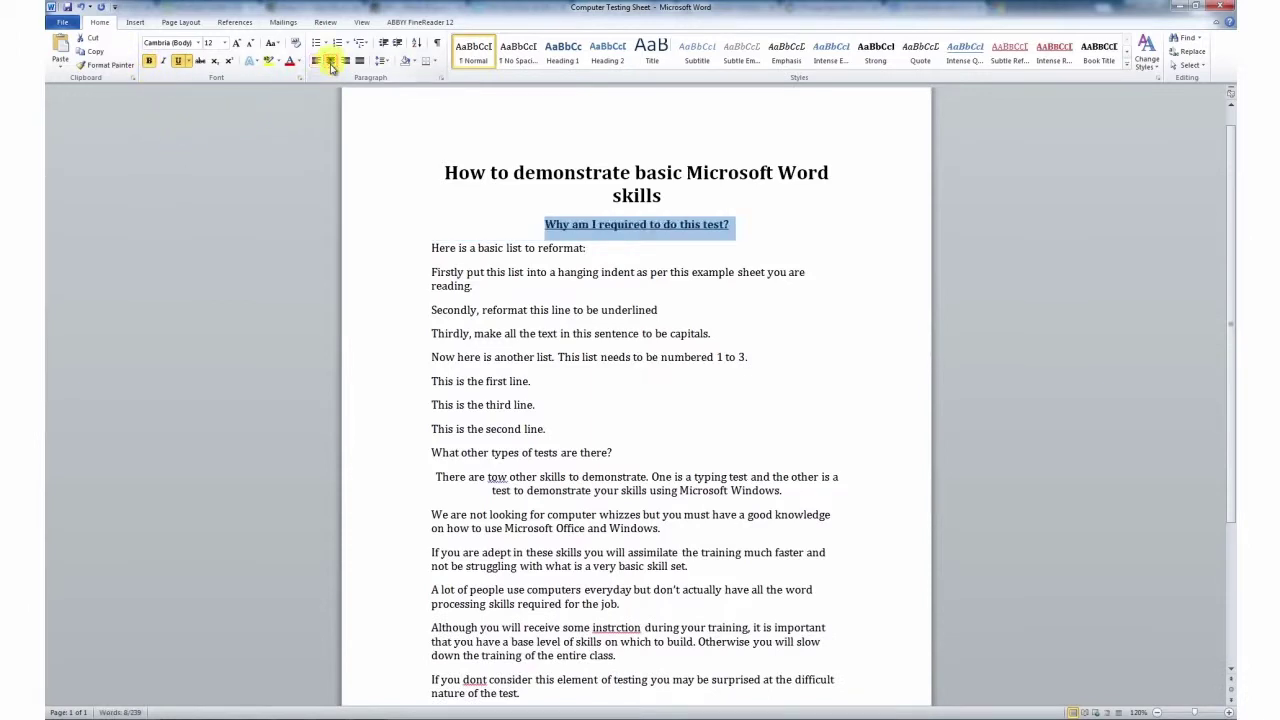
{"action": "left_click", "coordinate": [438, 232]}
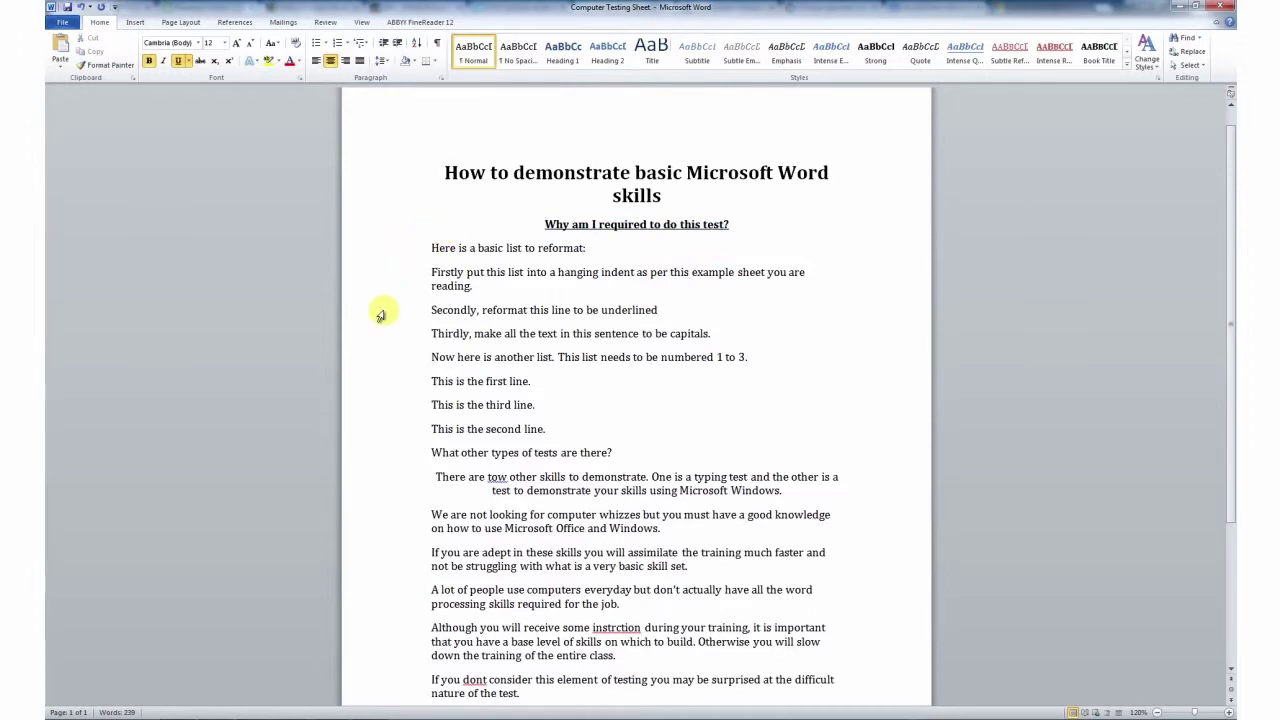
- Move the text from "Here is a basic list to reformat:" through "a very basic skill set." to the end of the document
{"action": "key", "text": "ctrl+Home"}
{"action": "left_click_drag", "start_coordinate": [392, 217], "coordinate": [389, 527]}
{"action": "key", "text": "ctrl+c"}
{"action": "right_click", "coordinate": [482, 531]}
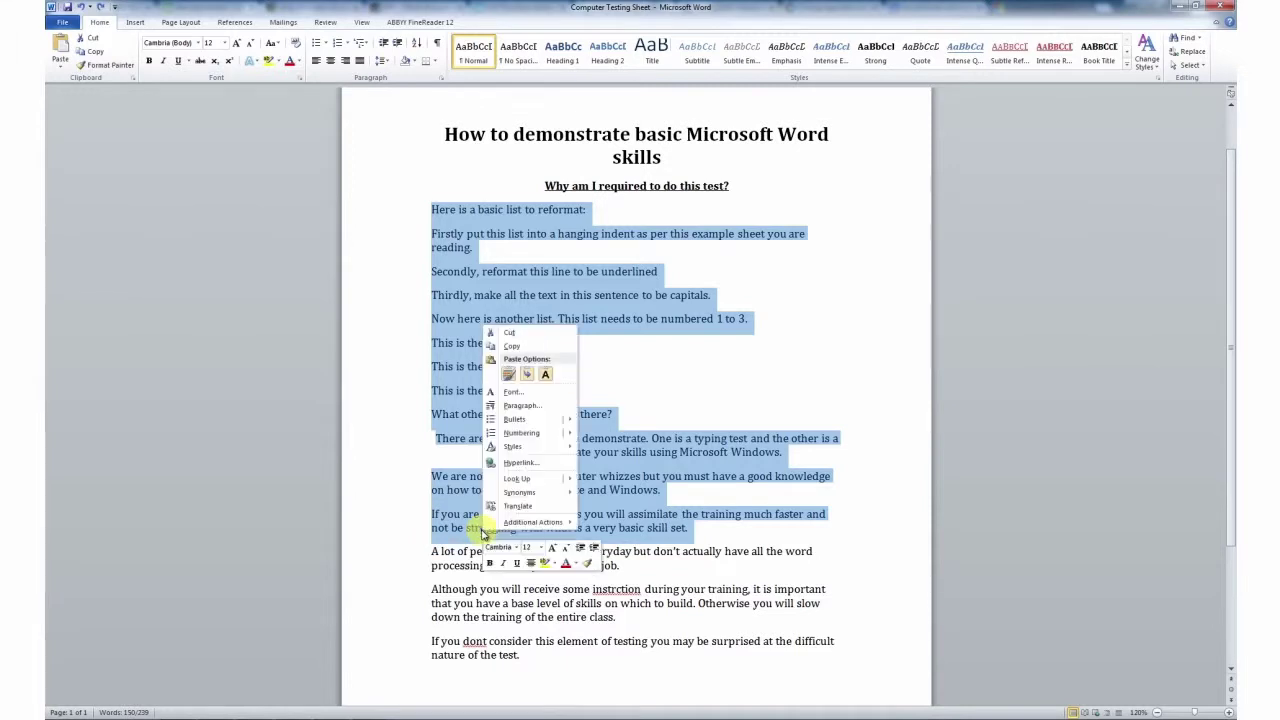
{"action": "left_click", "coordinate": [510, 332]}
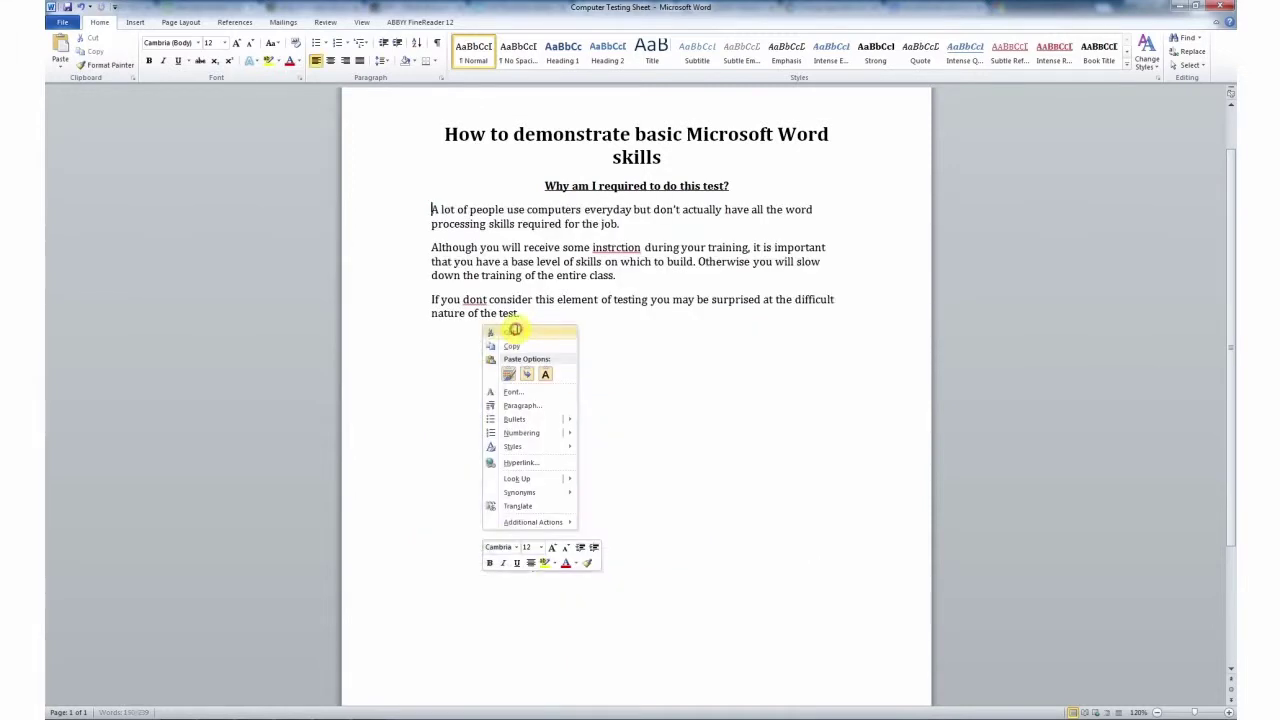
{"action": "left_click", "coordinate": [439, 334]}
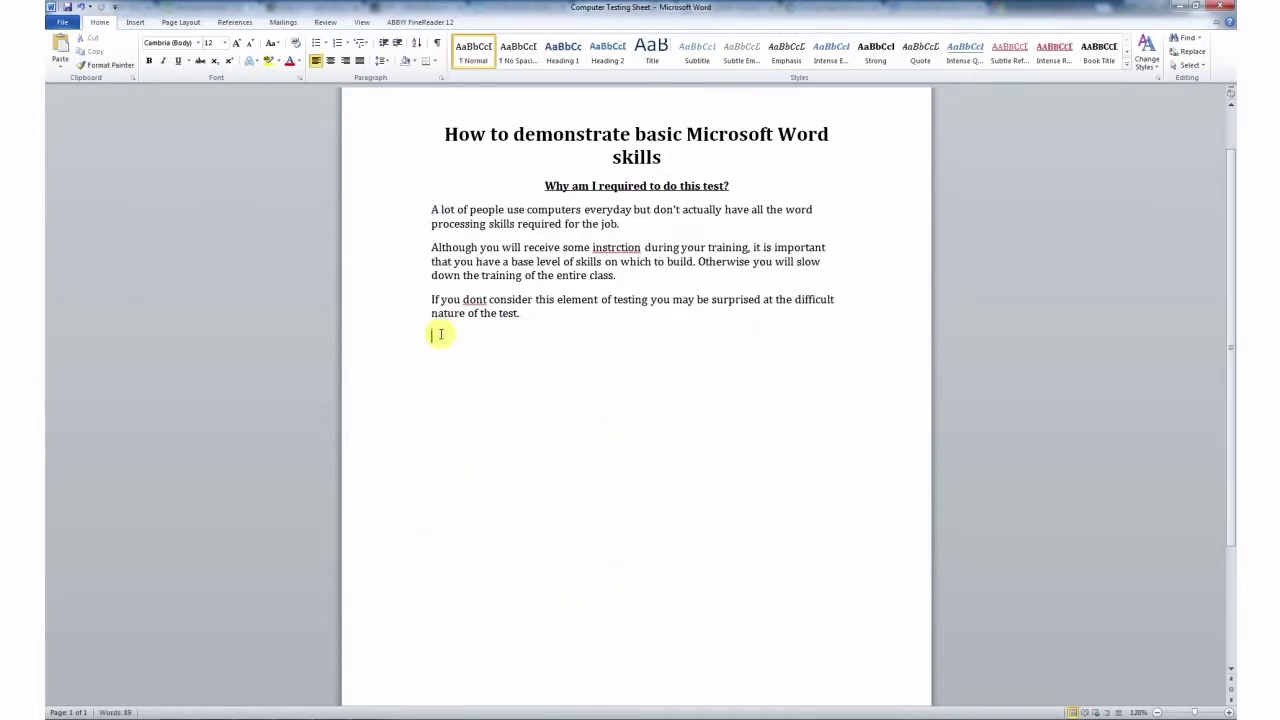
{"action": "right_click", "coordinate": [439, 334]}
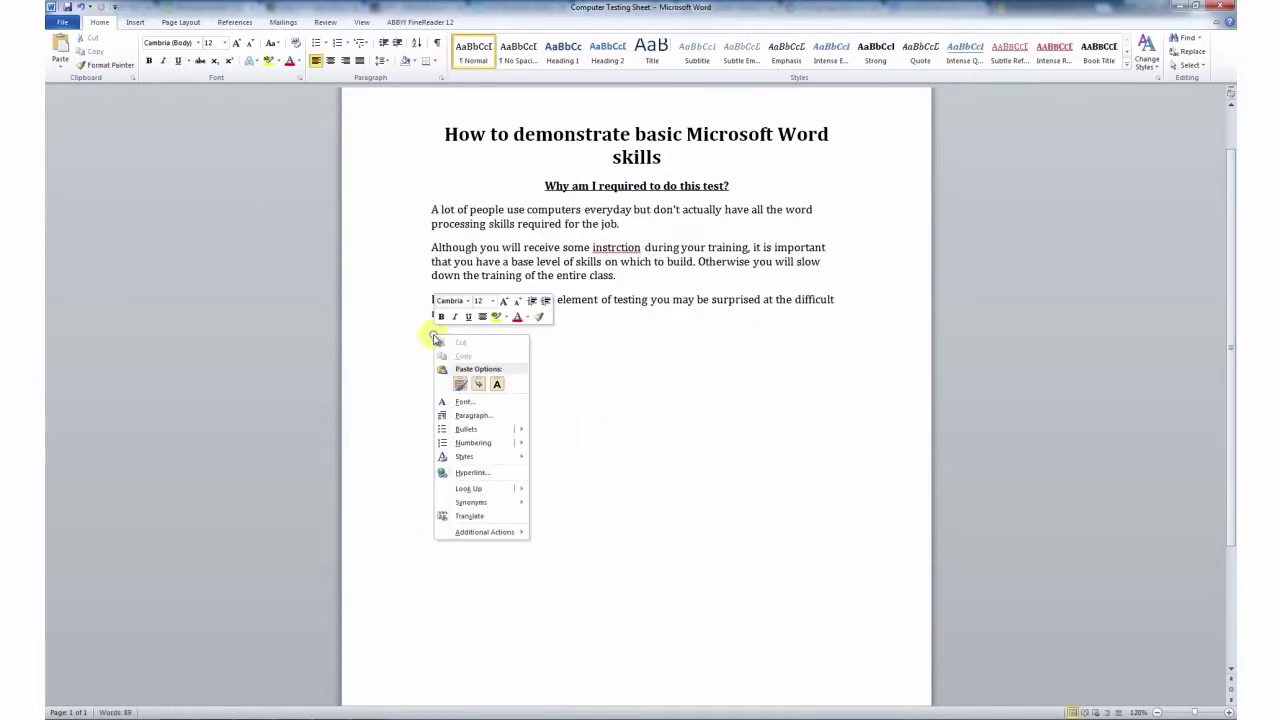
{"action": "left_click", "coordinate": [462, 386]}
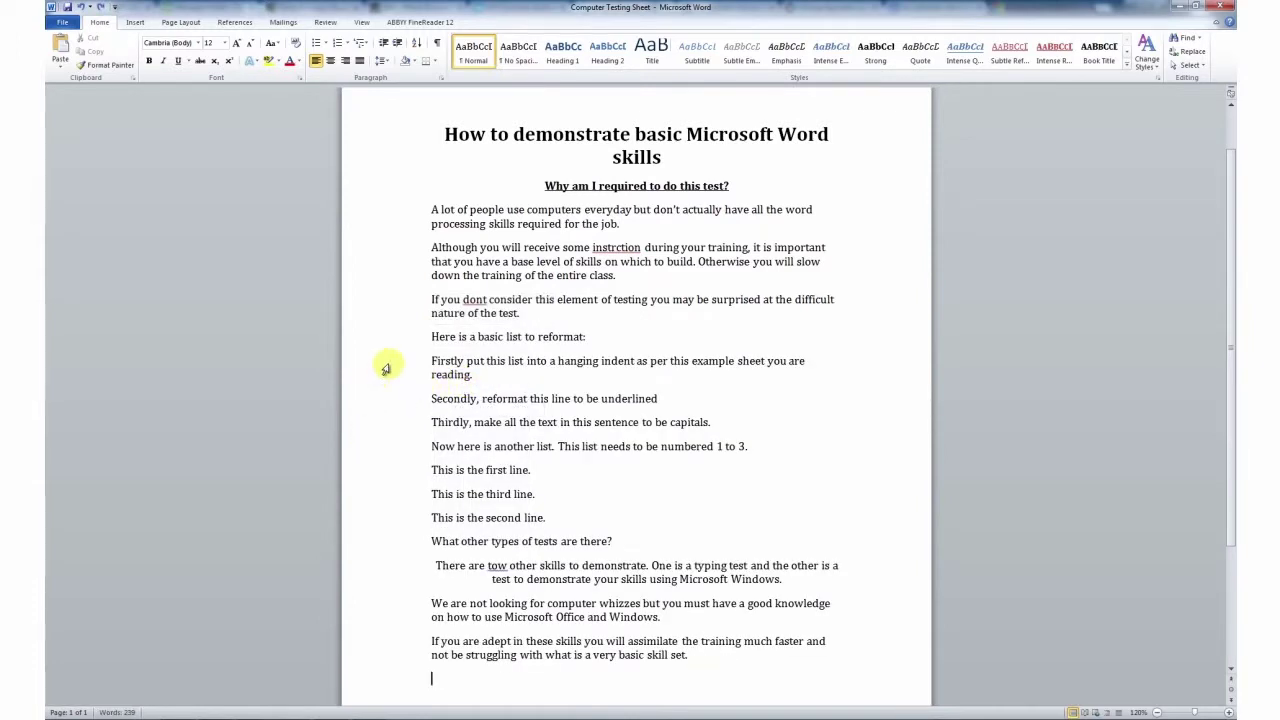
- Indent the three list paragraphs beginning "Firstly", "Secondly" and "Thirdly" by one level
{"action": "left_click_drag", "start_coordinate": [383, 364], "coordinate": [393, 429]}
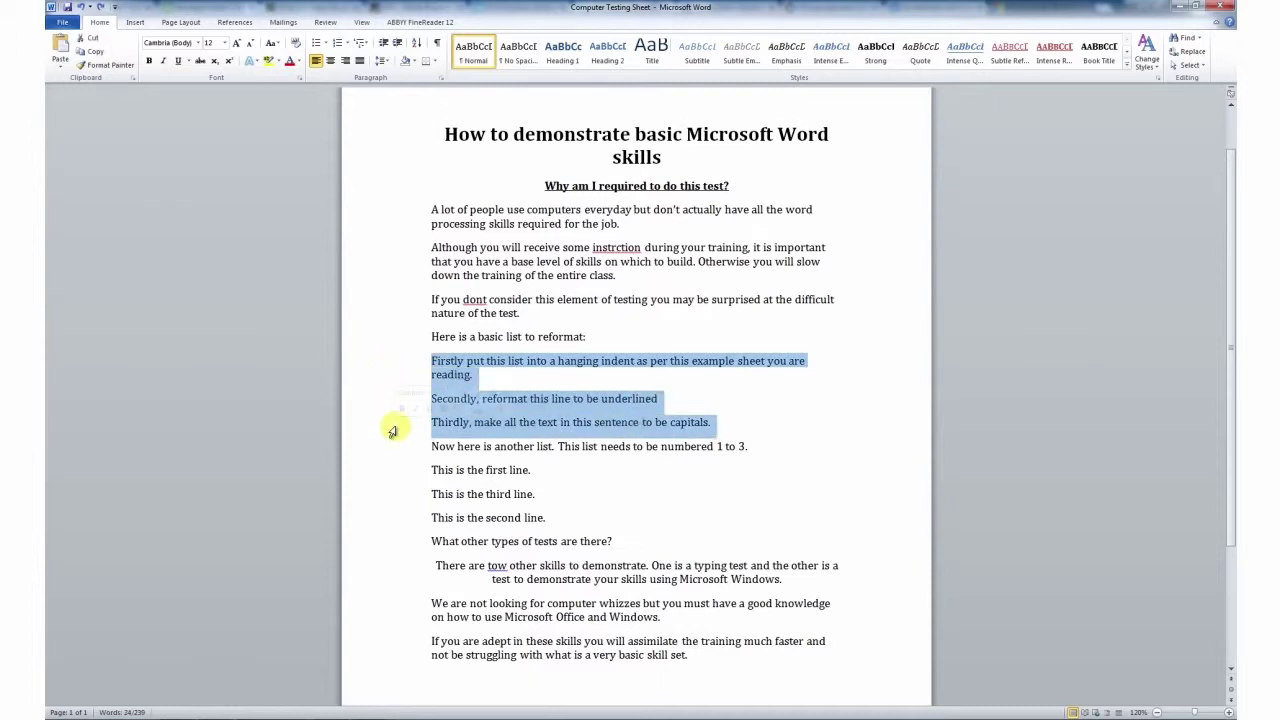
{"action": "key", "text": "Tab"}
{"action": "left_click", "coordinate": [425, 672]}
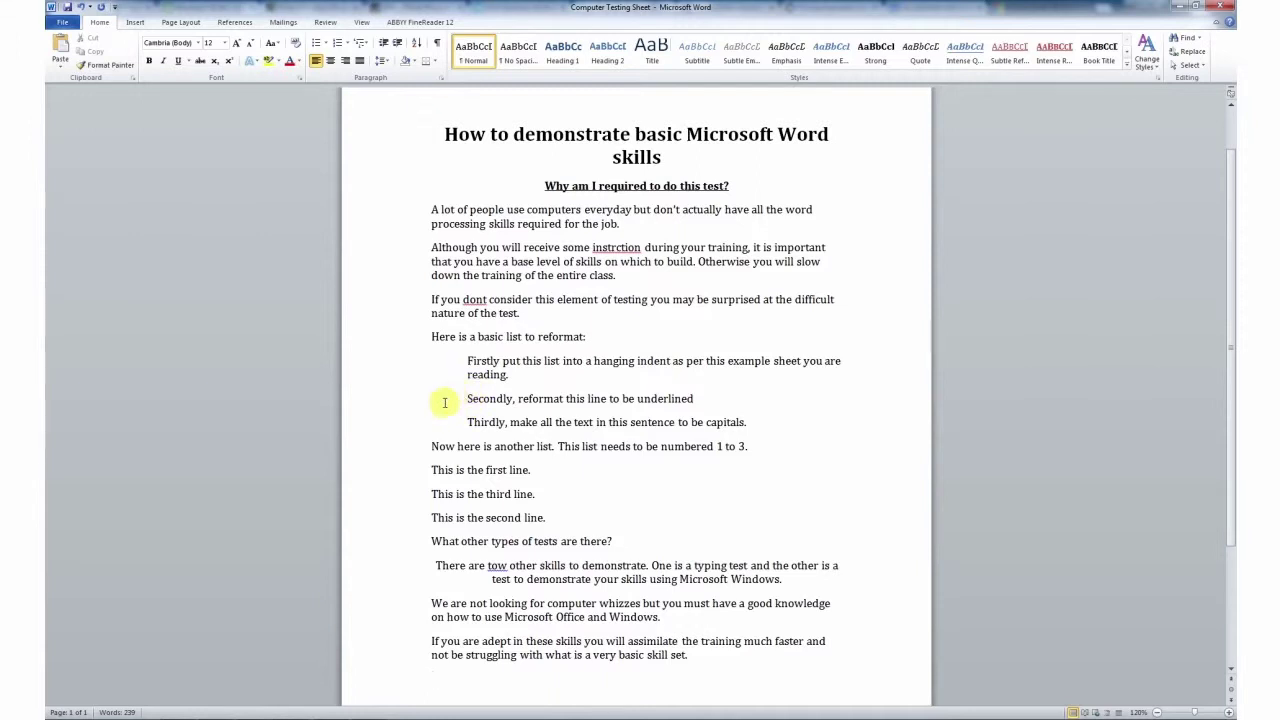
- Underline the line beginning "Secondly" and change the sentence beginning "Thirdly" to uppercase
{"action": "left_click_drag", "start_coordinate": [464, 399], "coordinate": [716, 416]}
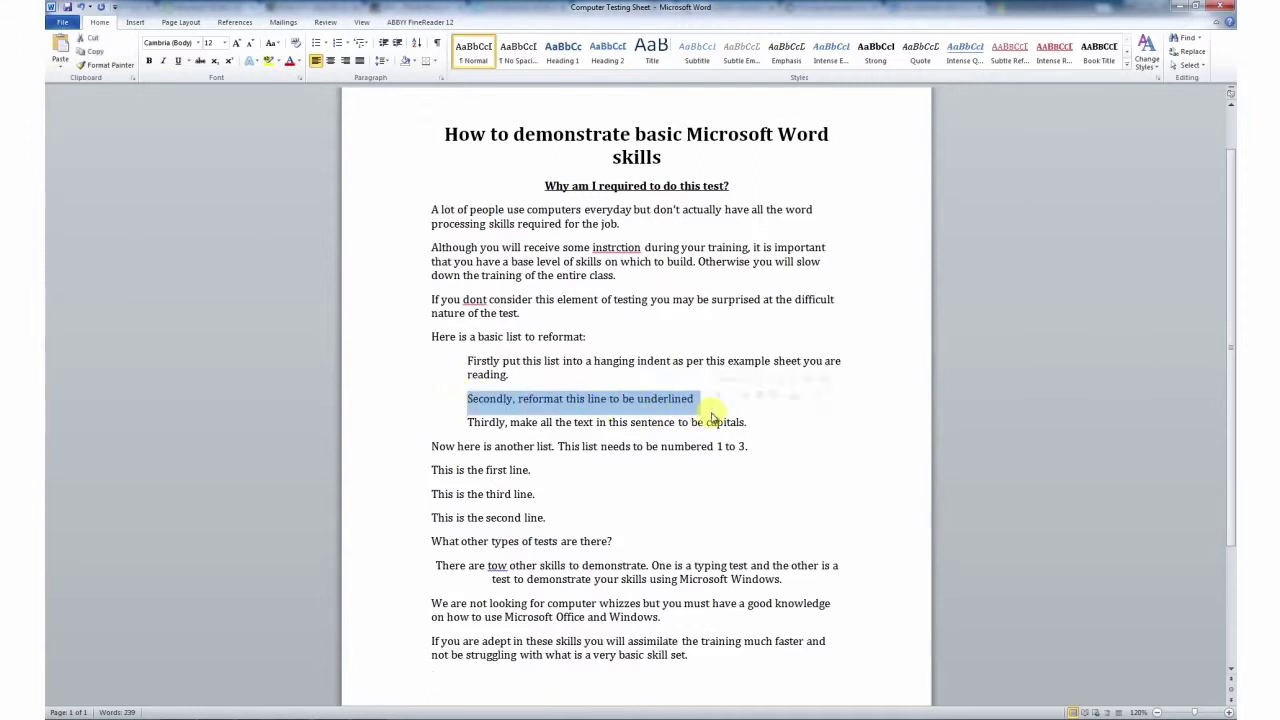
{"action": "left_click", "coordinate": [180, 62]}
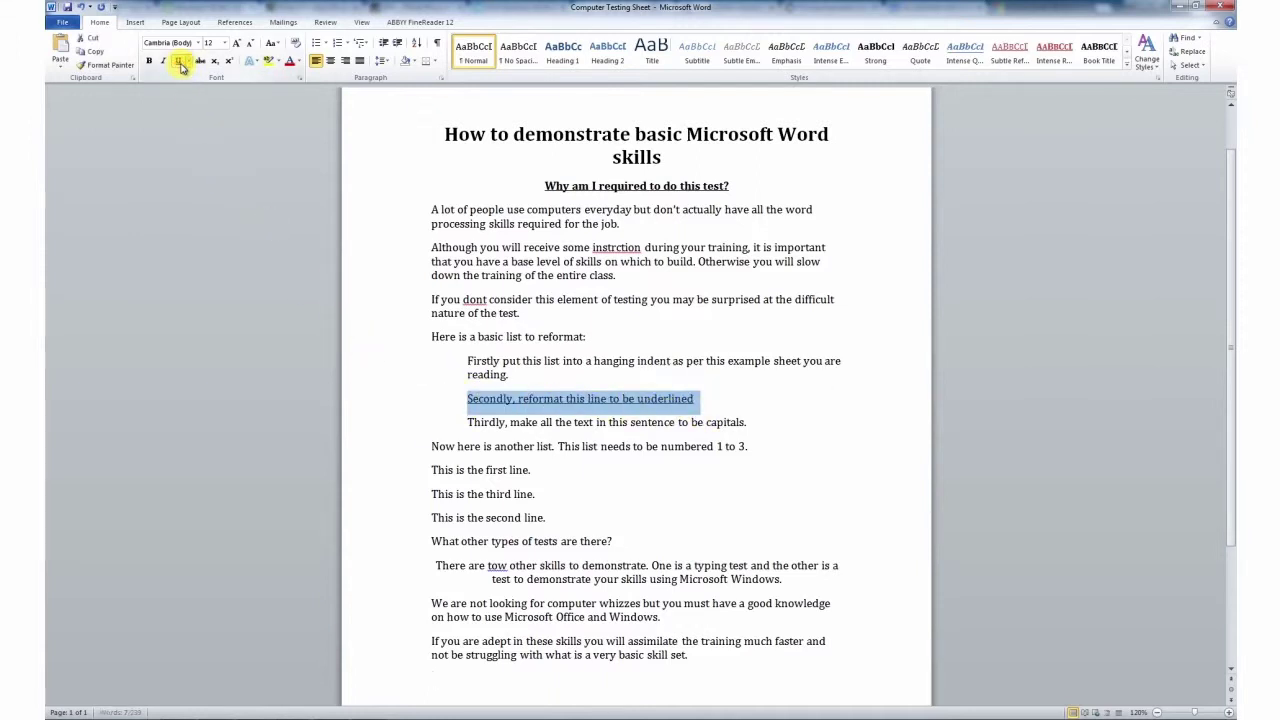
{"action": "left_click", "coordinate": [465, 421]}
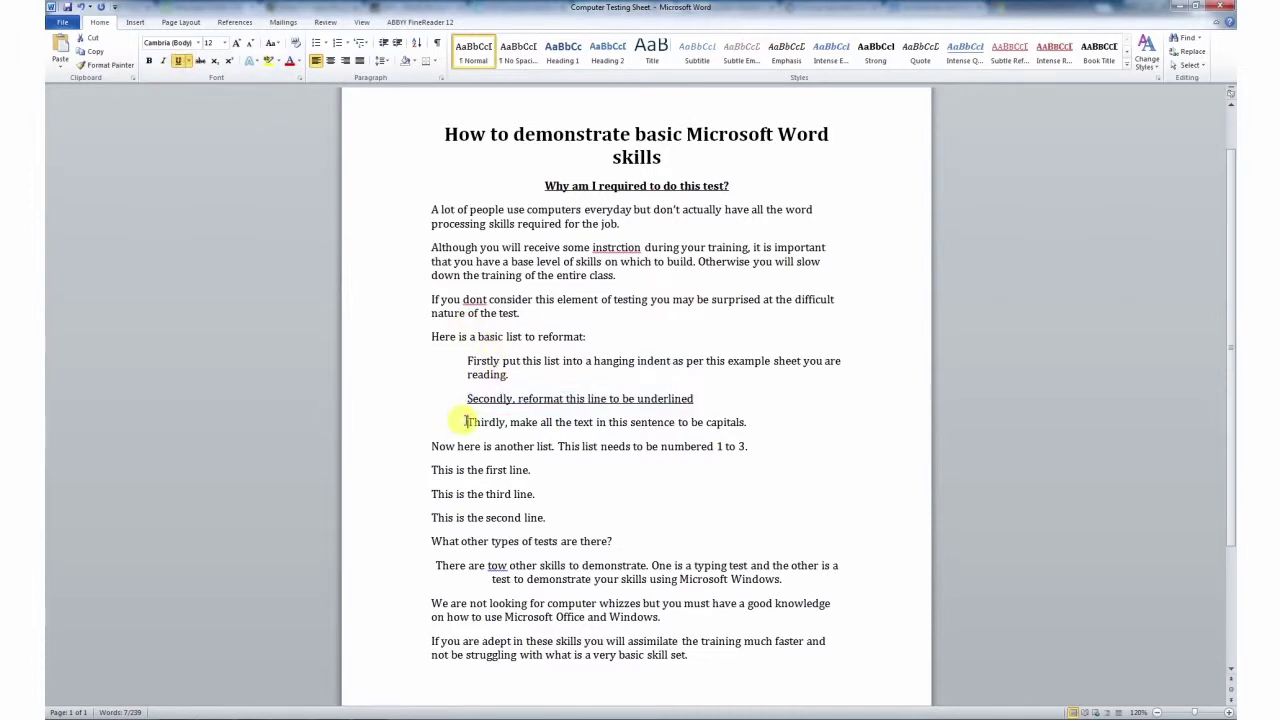
{"action": "left_click_drag", "start_coordinate": [465, 421], "coordinate": [771, 426]}
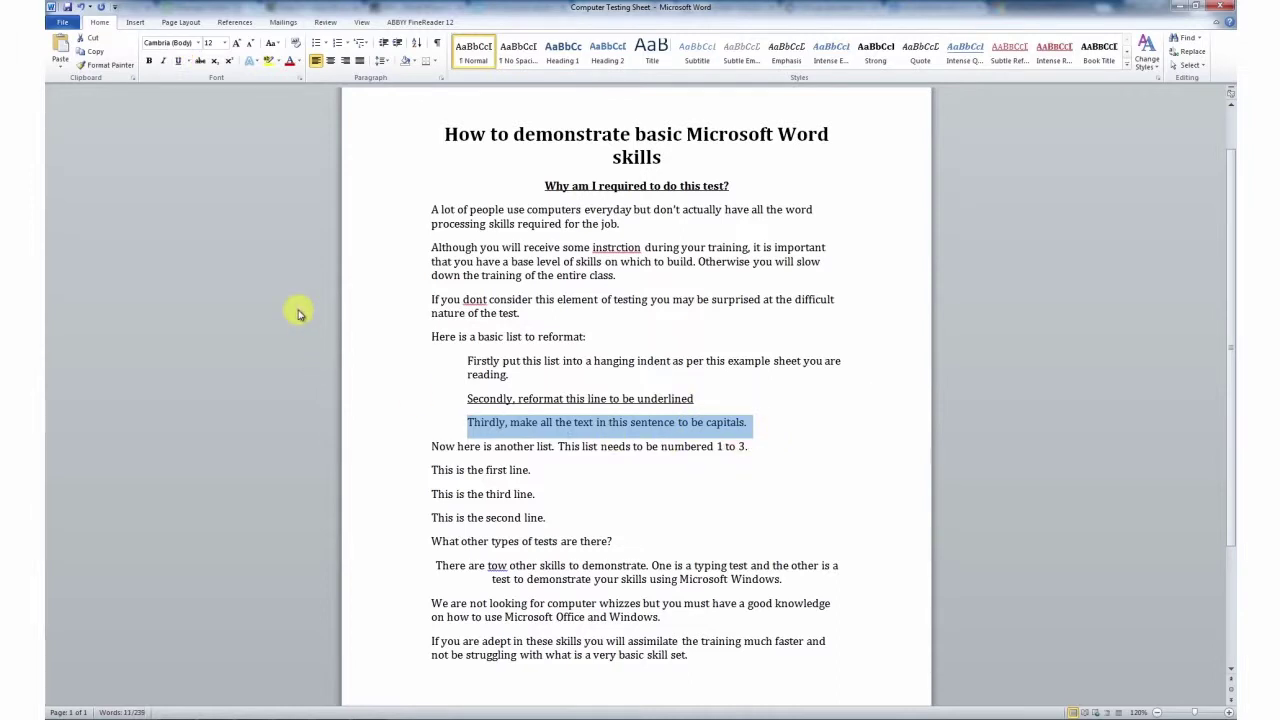
{"action": "left_click", "coordinate": [279, 46]}
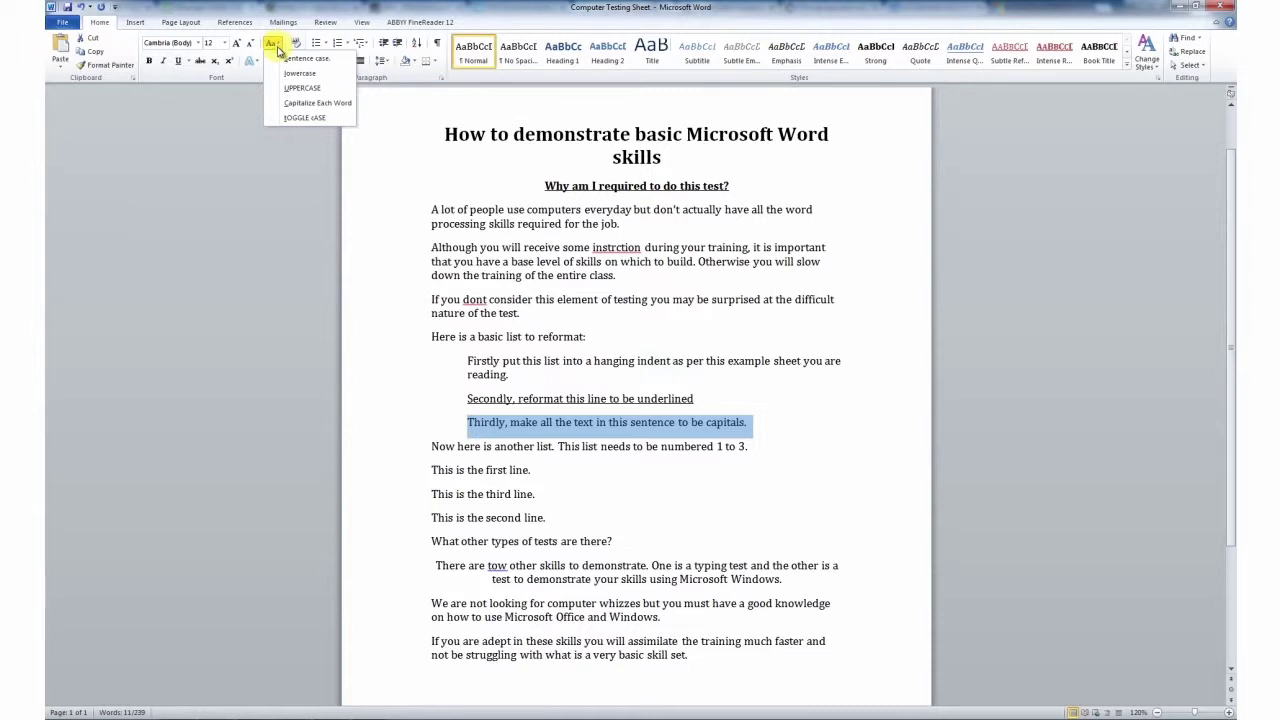
{"action": "left_click", "coordinate": [292, 92]}
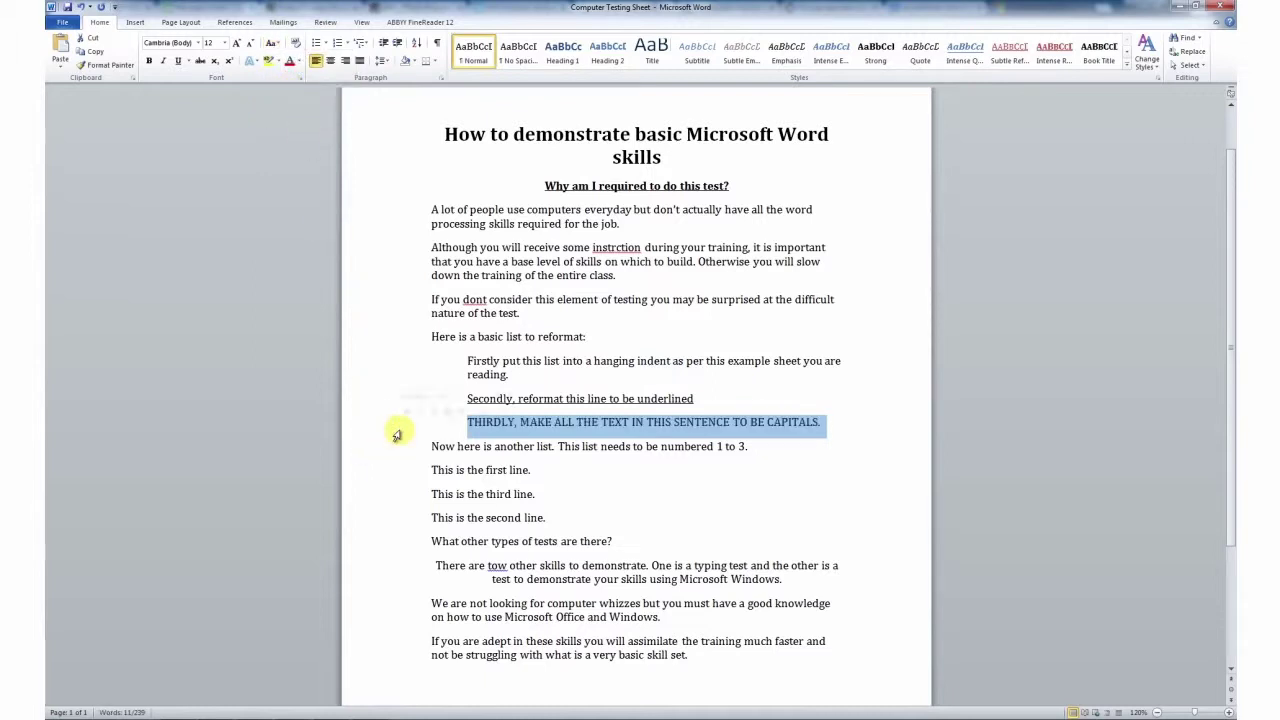
{"action": "left_click", "coordinate": [431, 446]}
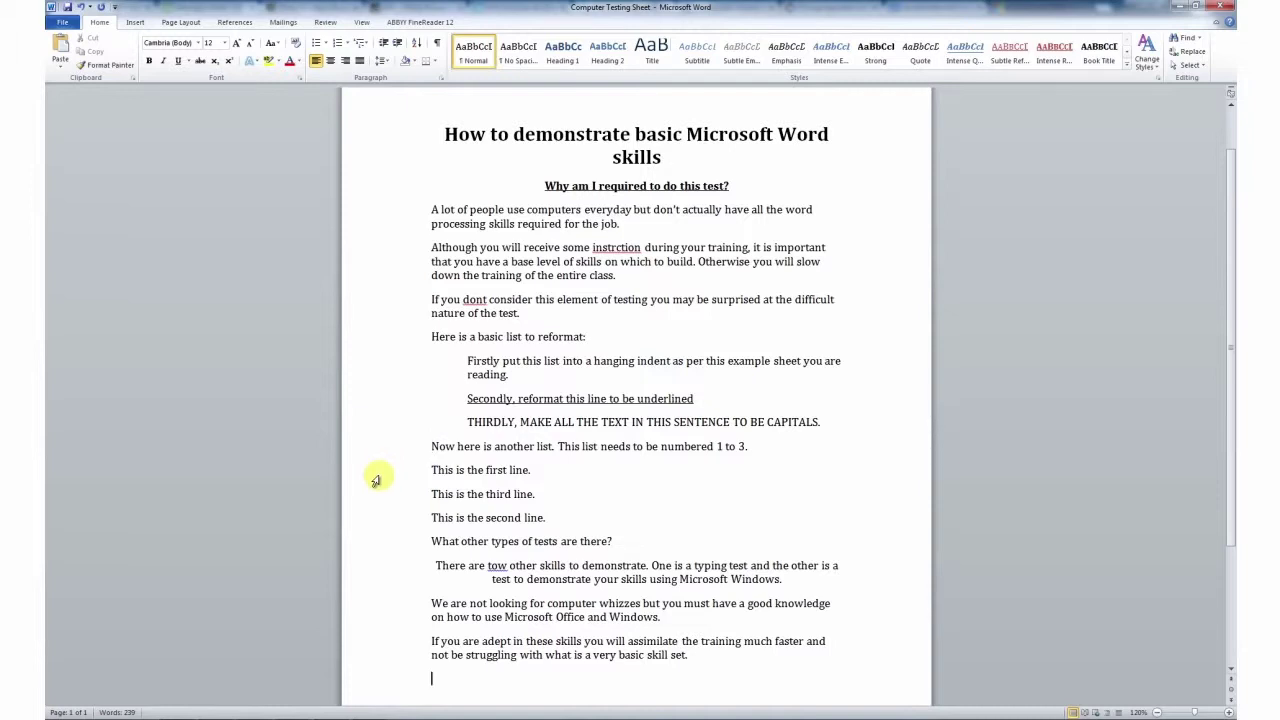
- Turn the three lines "This is the first line." through "This is the second line." into a numbered list in 1. 2. 3. format
{"action": "left_click_drag", "start_coordinate": [376, 480], "coordinate": [377, 529]}
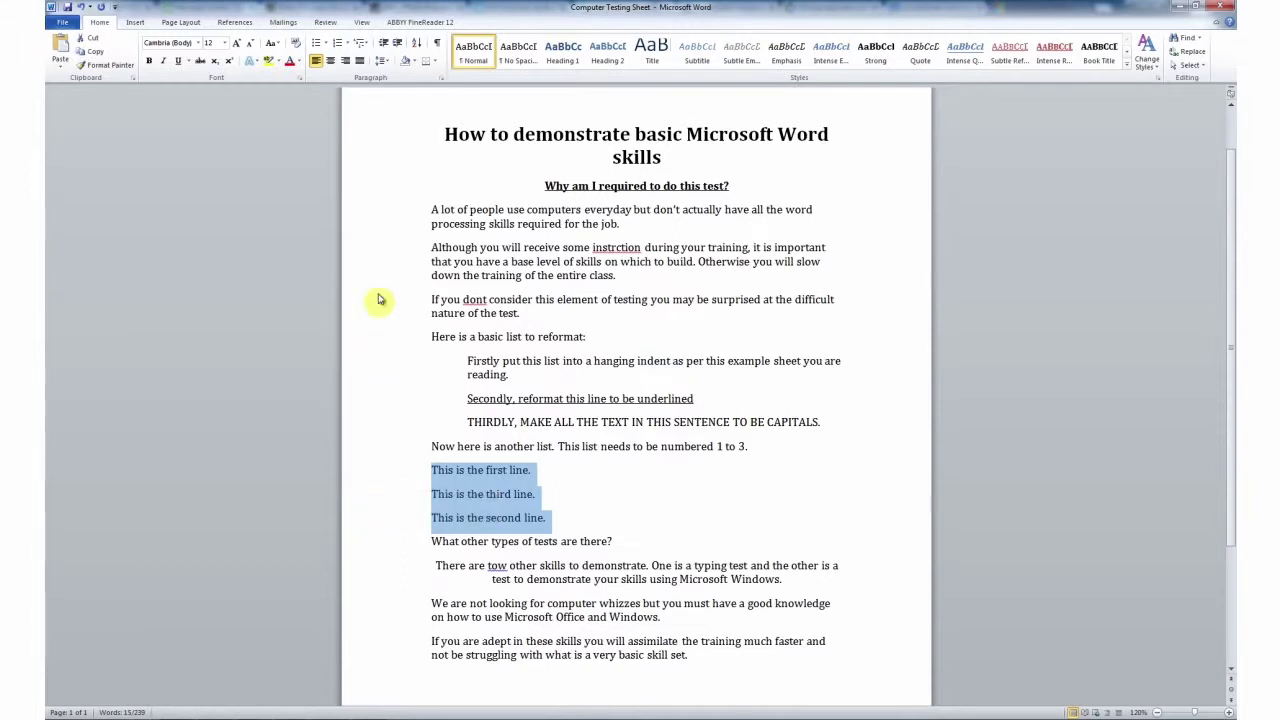
{"action": "left_click", "coordinate": [347, 44]}
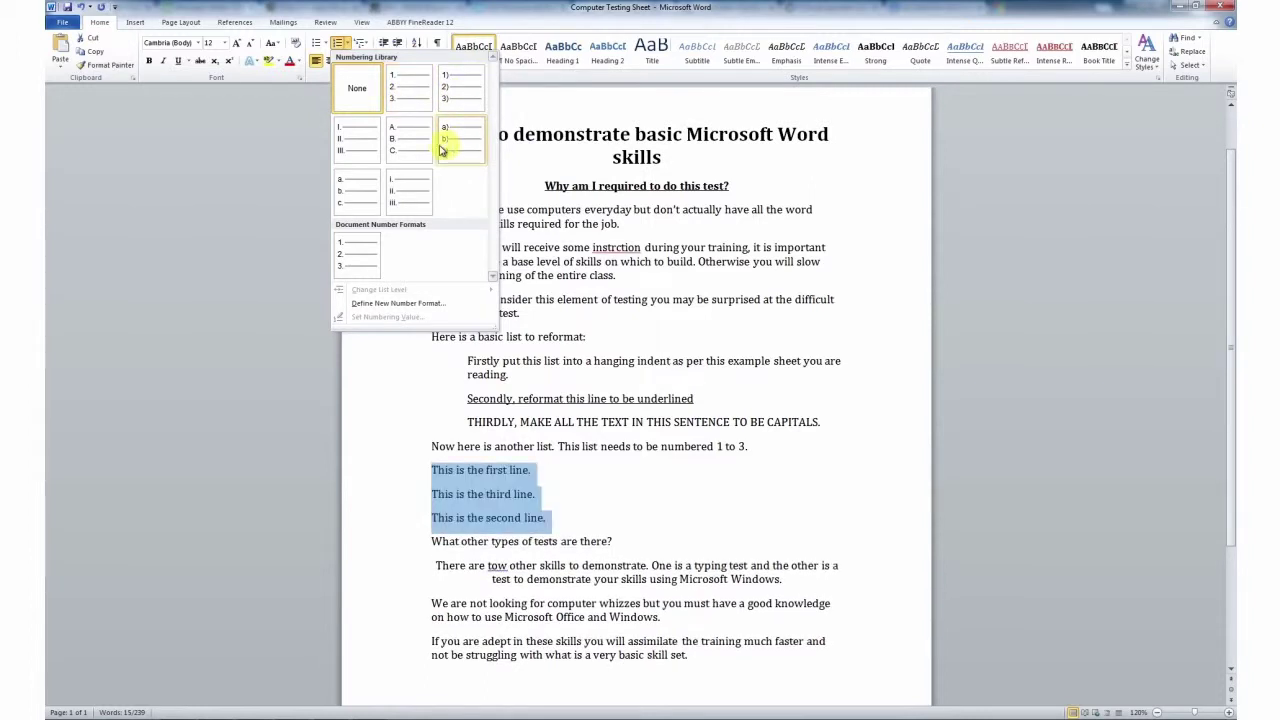
{"action": "left_click", "coordinate": [406, 95]}
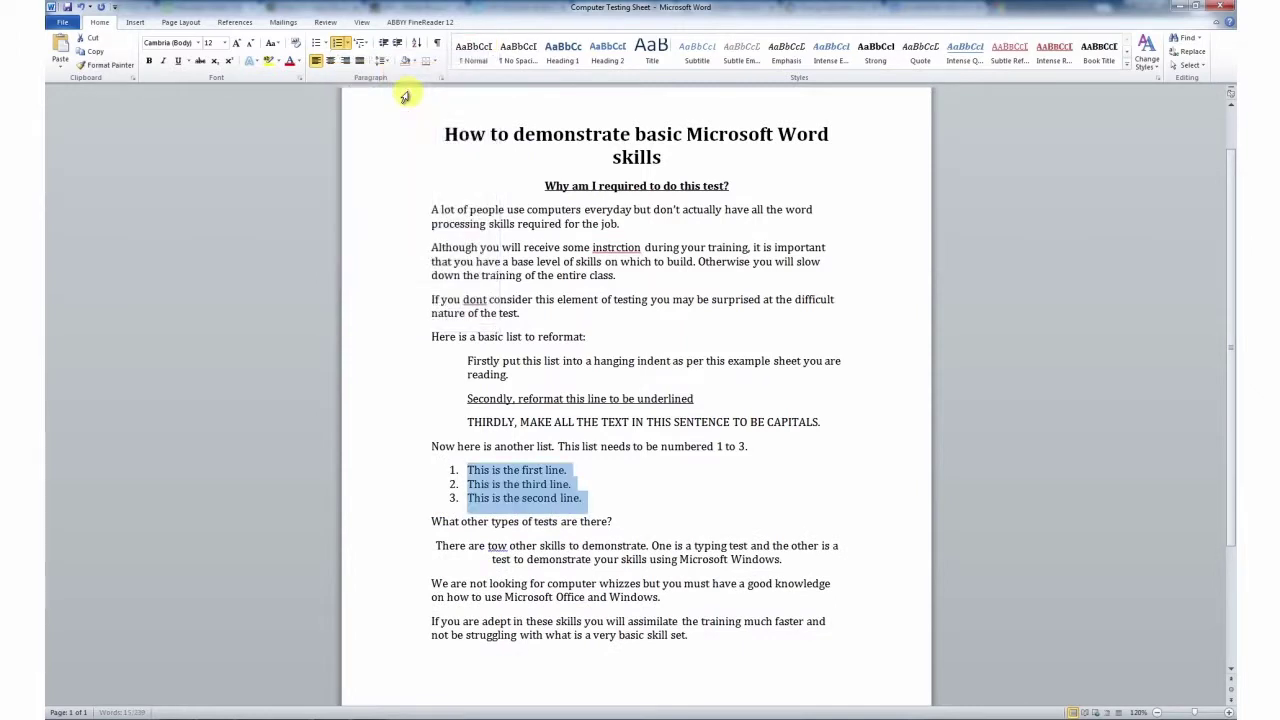
{"action": "left_click", "coordinate": [421, 658]}
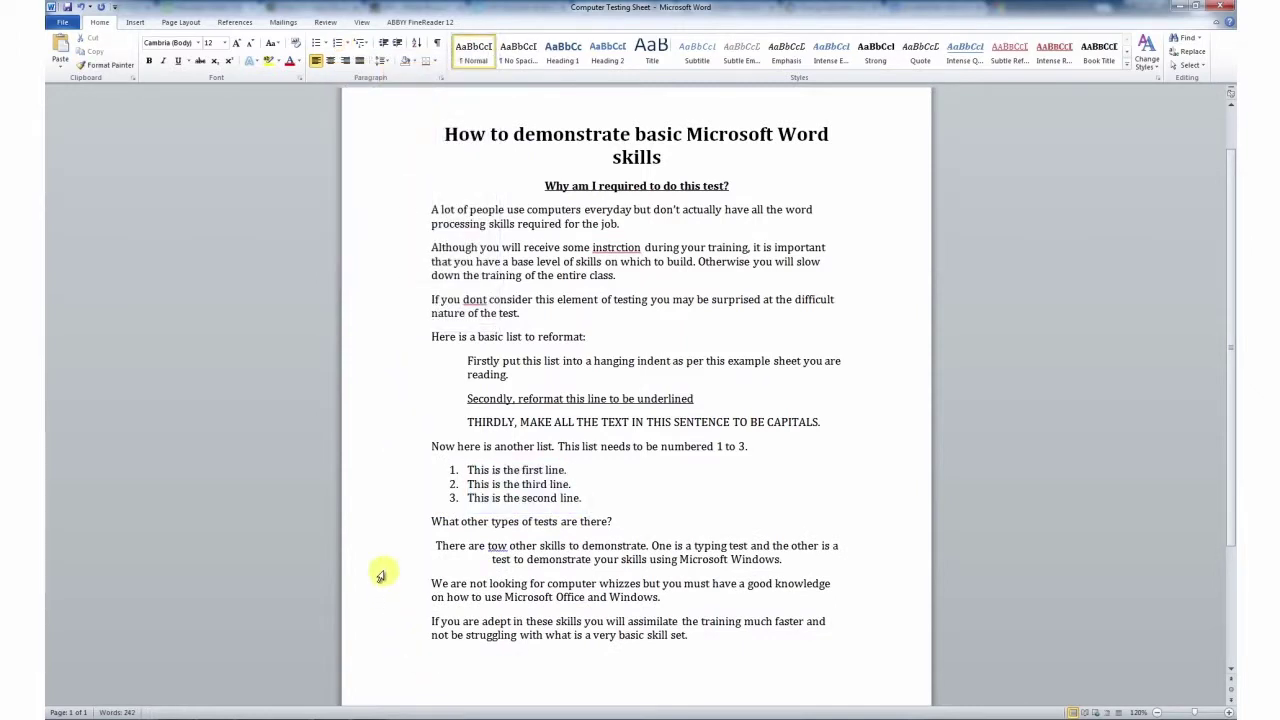
- Format the line "What other types of tests are there?" as bold, underlined and centred
{"action": "left_click", "coordinate": [390, 524]}
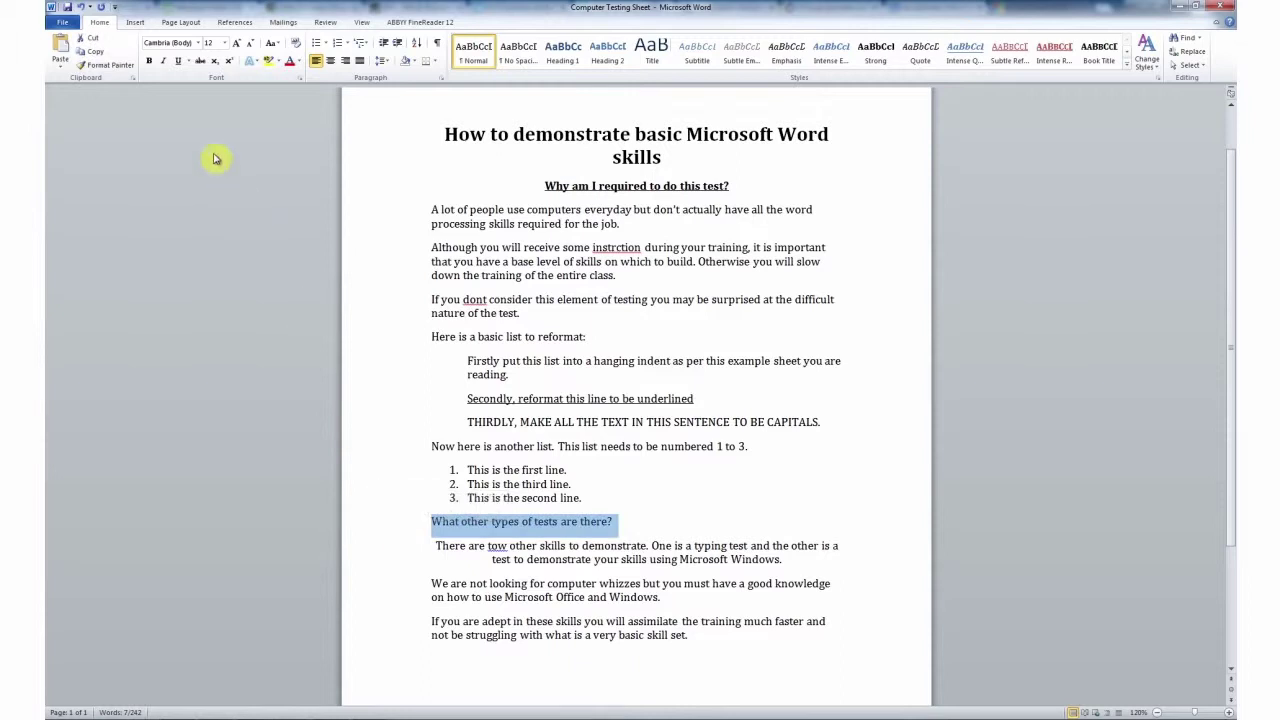
{"action": "left_click", "coordinate": [149, 61]}
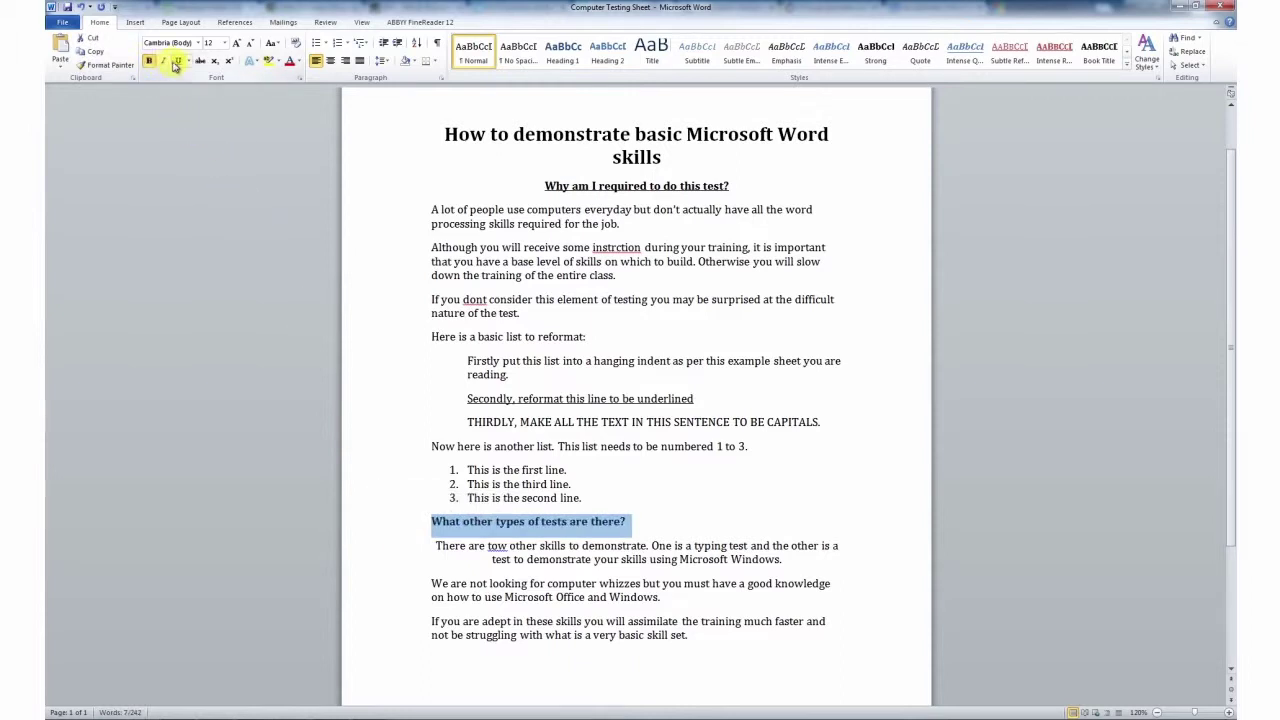
{"action": "left_click", "coordinate": [176, 61]}
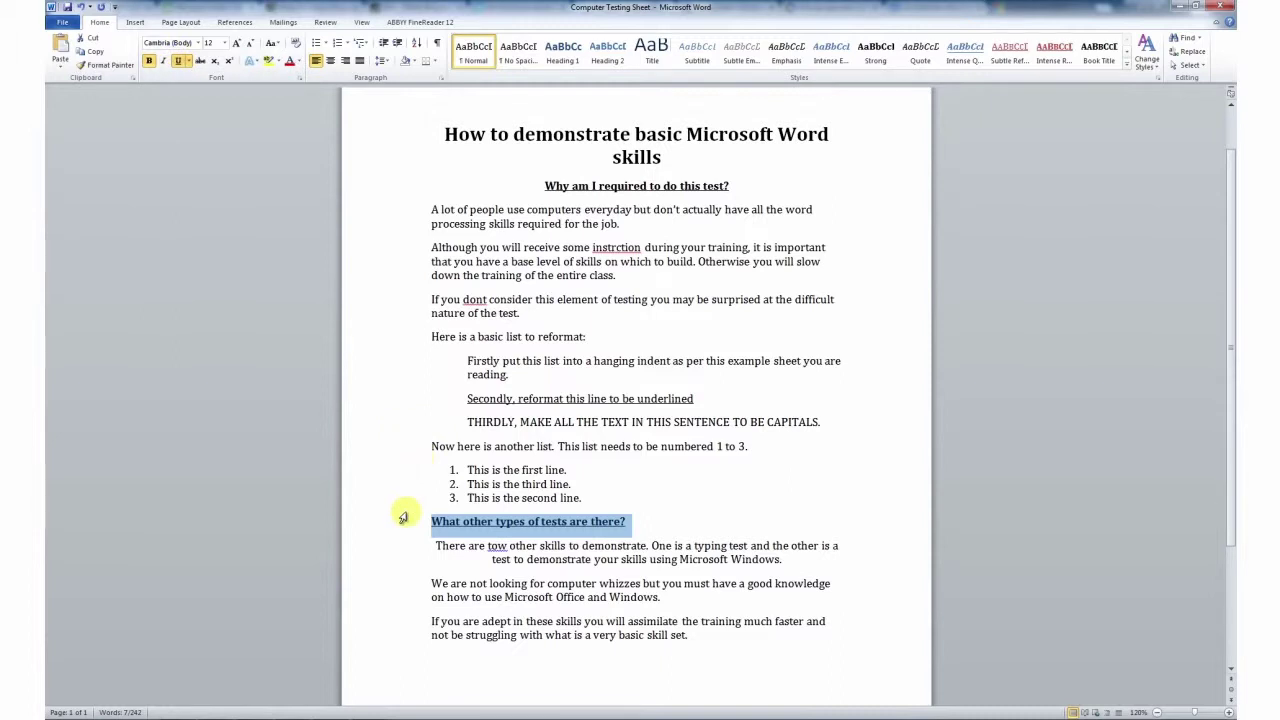
{"action": "left_click", "coordinate": [331, 61]}
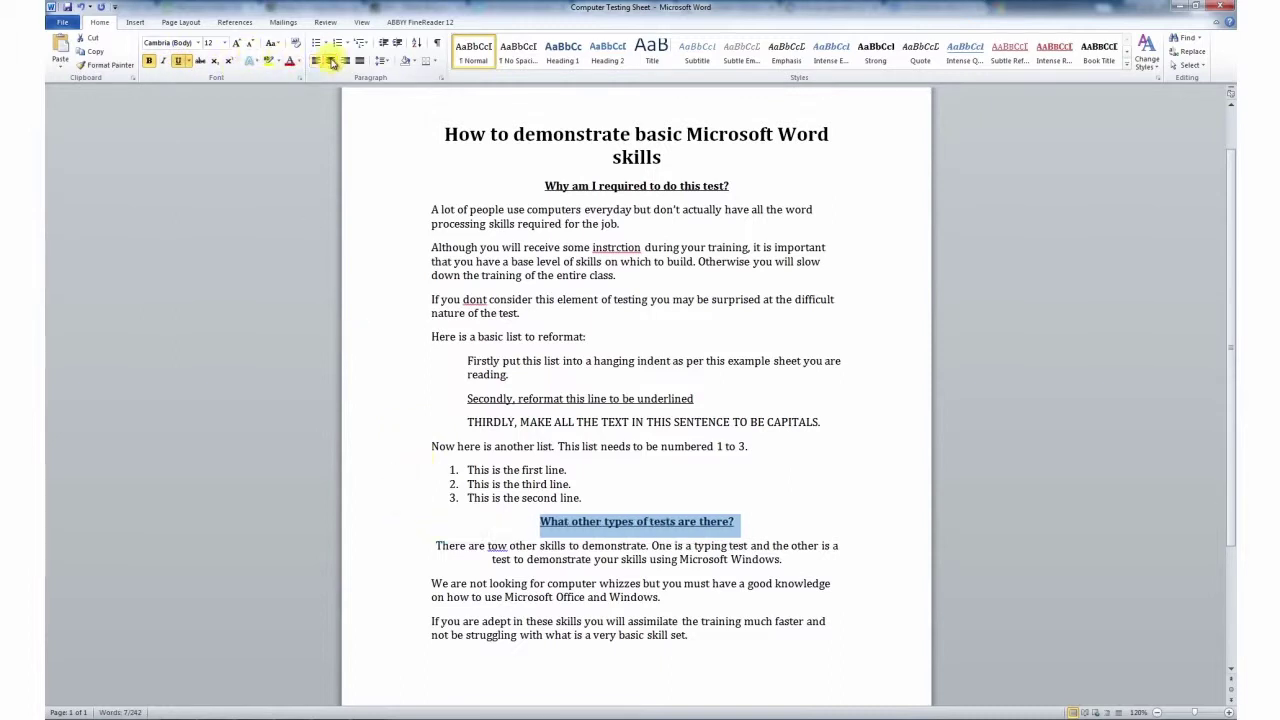
{"action": "left_click", "coordinate": [447, 662]}
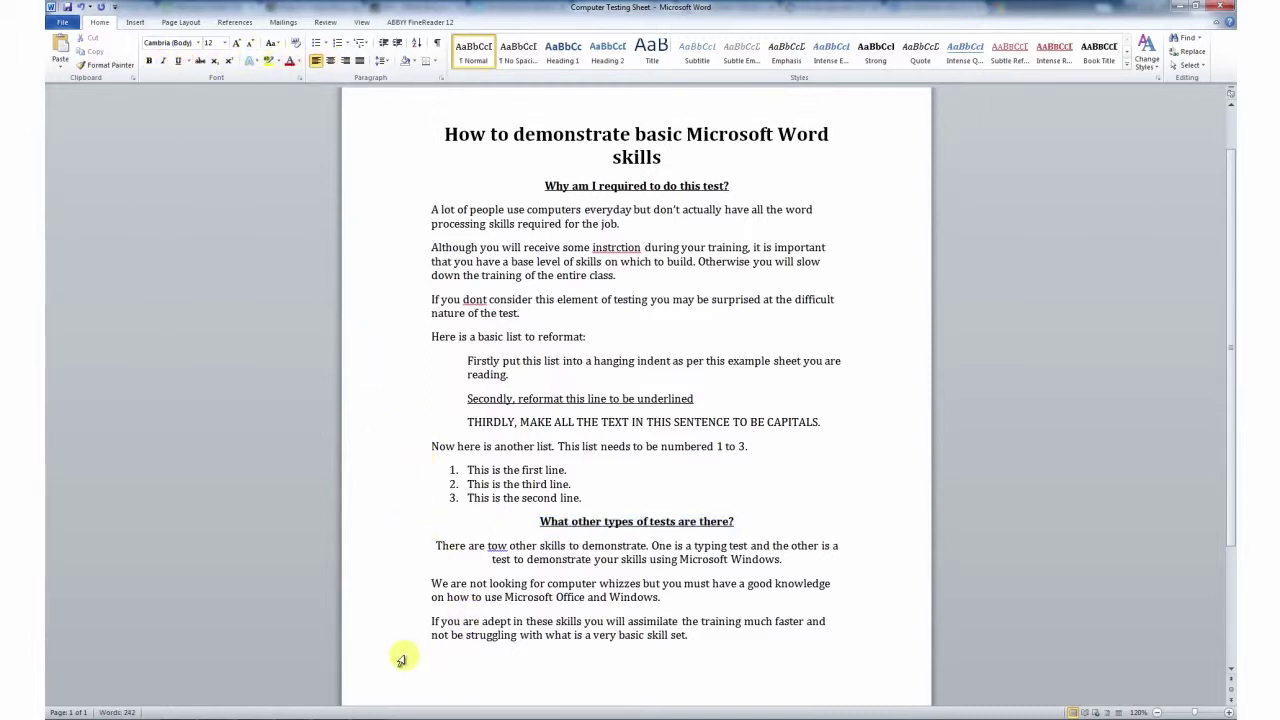
- Make the last two paragraphs and the paragraph beginning "If you dont consider this element" bold
{"action": "left_click_drag", "start_coordinate": [397, 588], "coordinate": [397, 645]}
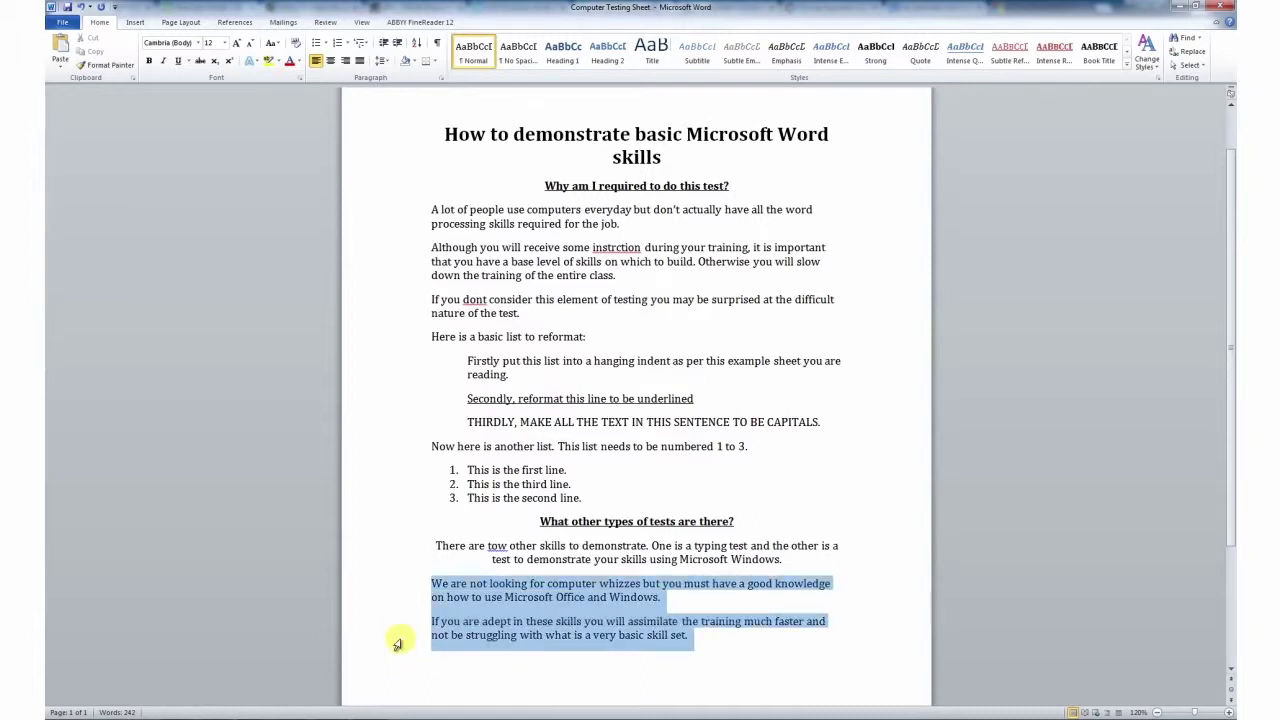
{"action": "left_click", "coordinate": [149, 61]}
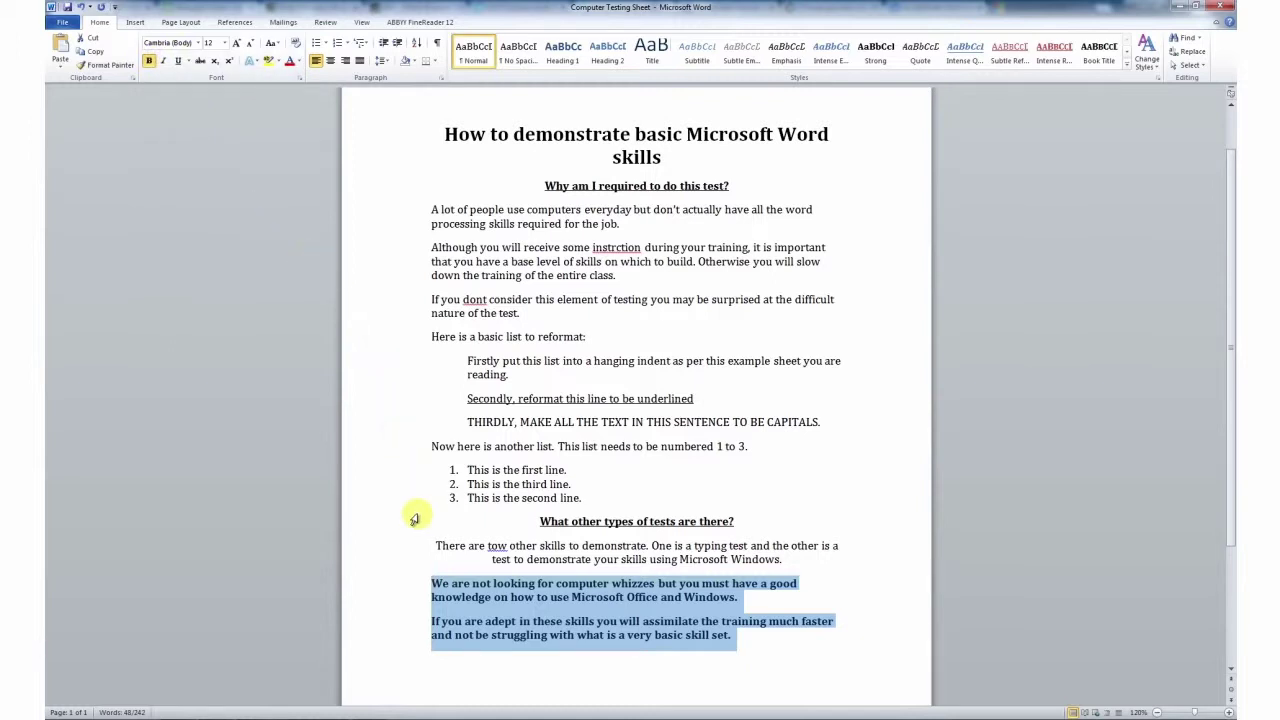
{"action": "left_click_drag", "start_coordinate": [403, 296], "coordinate": [399, 312]}
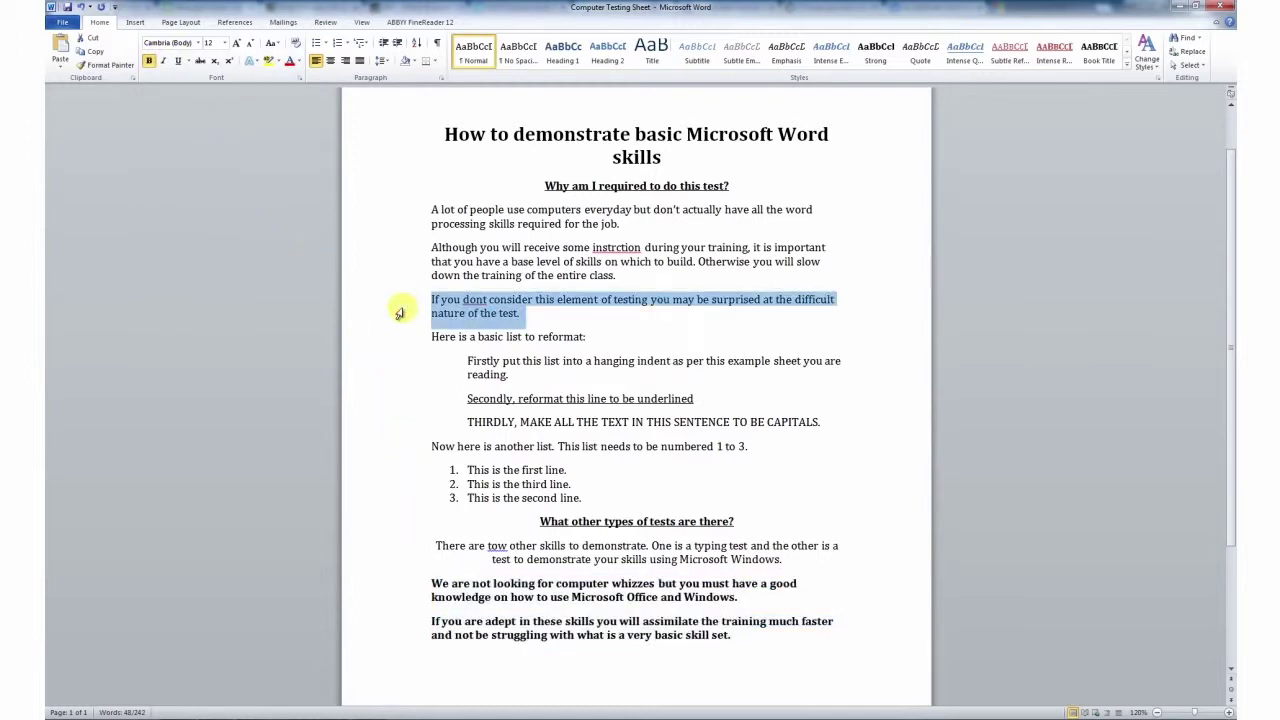
{"action": "left_click", "coordinate": [149, 62]}
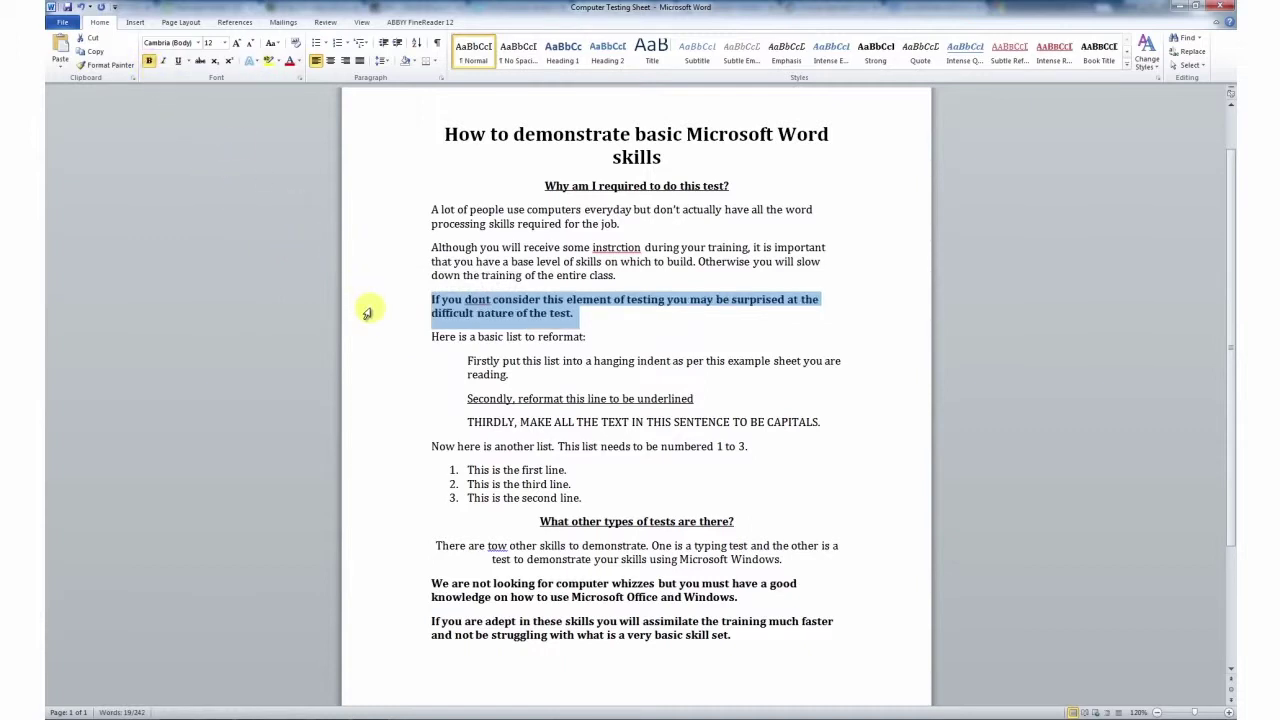
- Italicise "but don't actually have all the word processing skills required for the job." and underline "Otherwise you will slow down the training of the entire class."
{"action": "left_click_drag", "start_coordinate": [634, 210], "coordinate": [625, 223]}
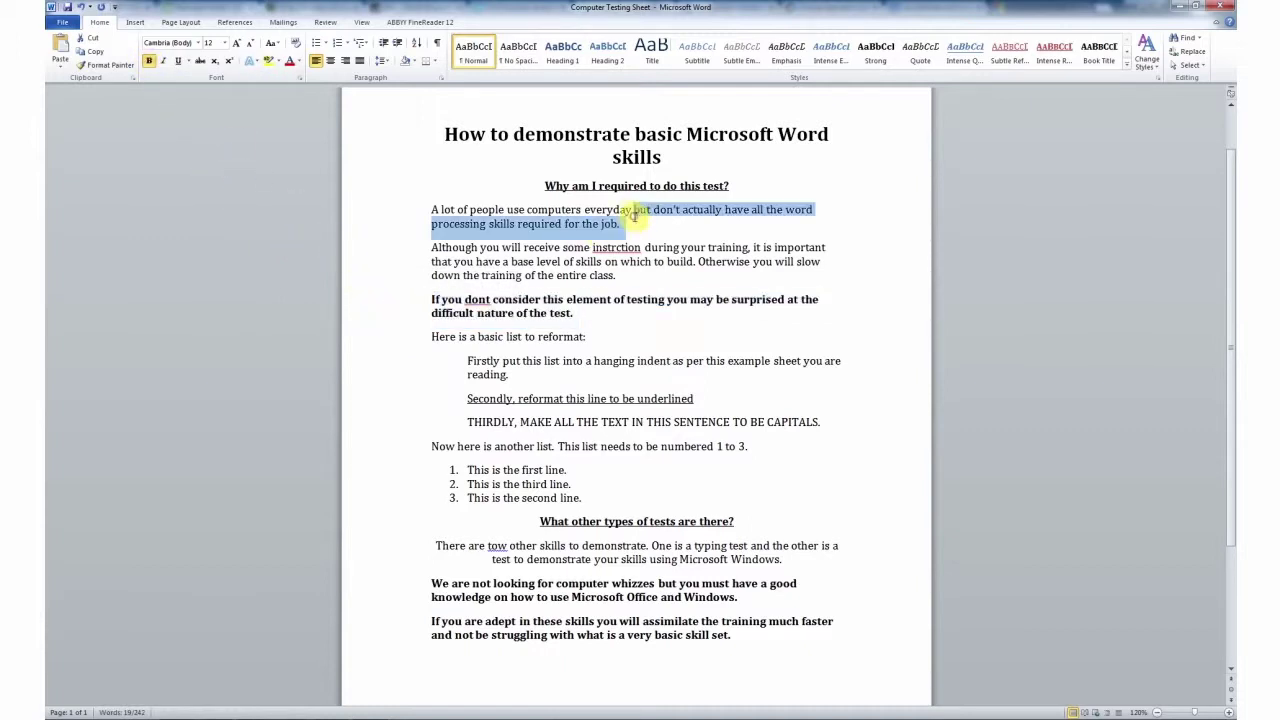
{"action": "left_click", "coordinate": [163, 61]}
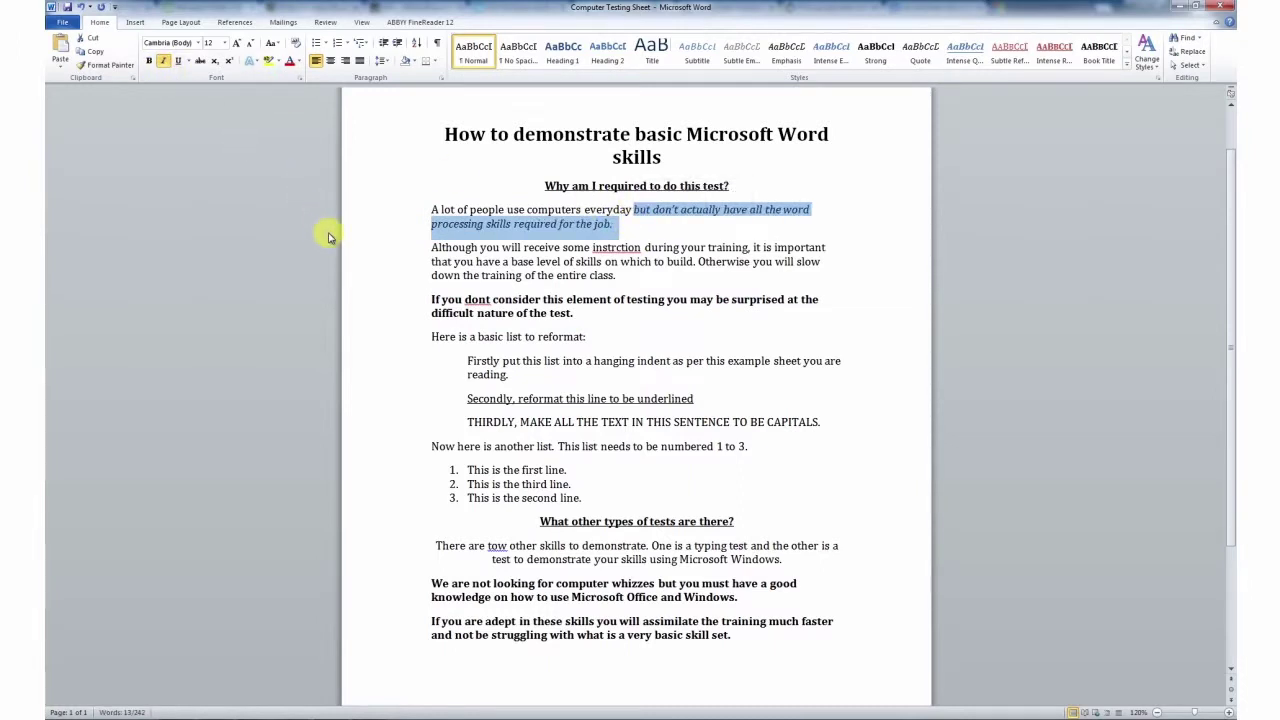
{"action": "left_click", "coordinate": [697, 263]}
{"action": "key", "text": "ctrl+shift+Down"}
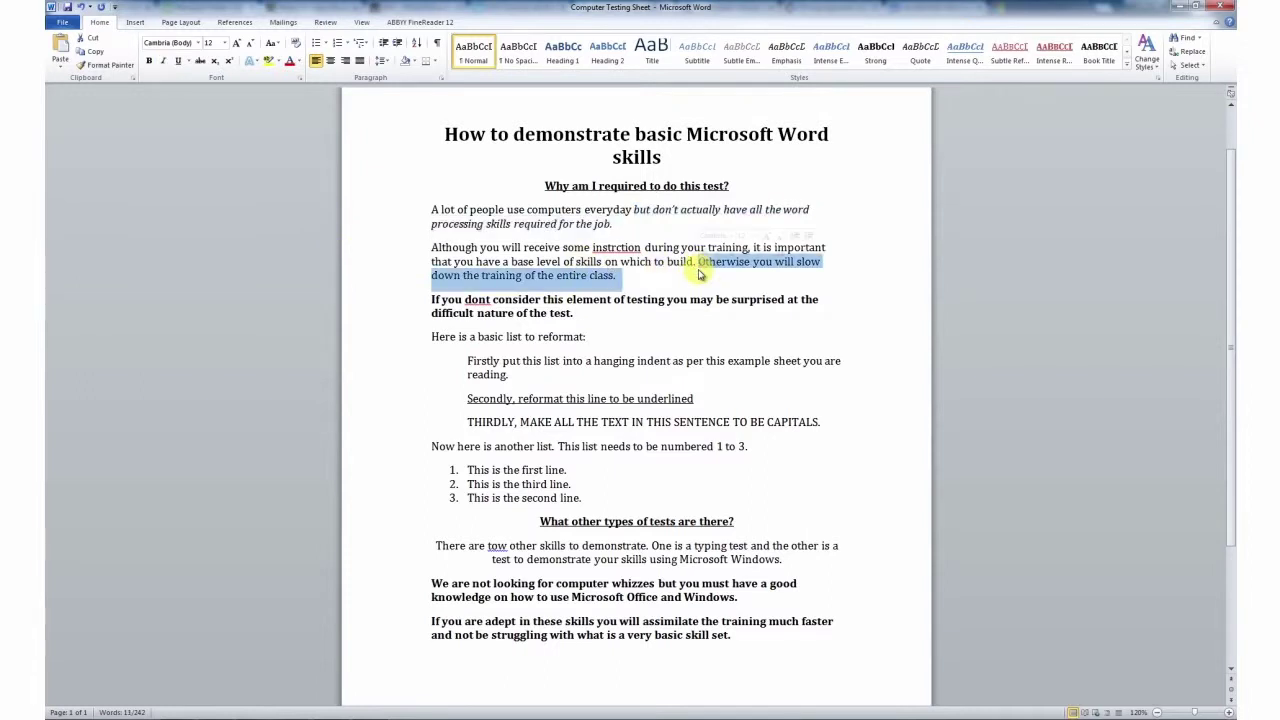
{"action": "left_click", "coordinate": [178, 60]}
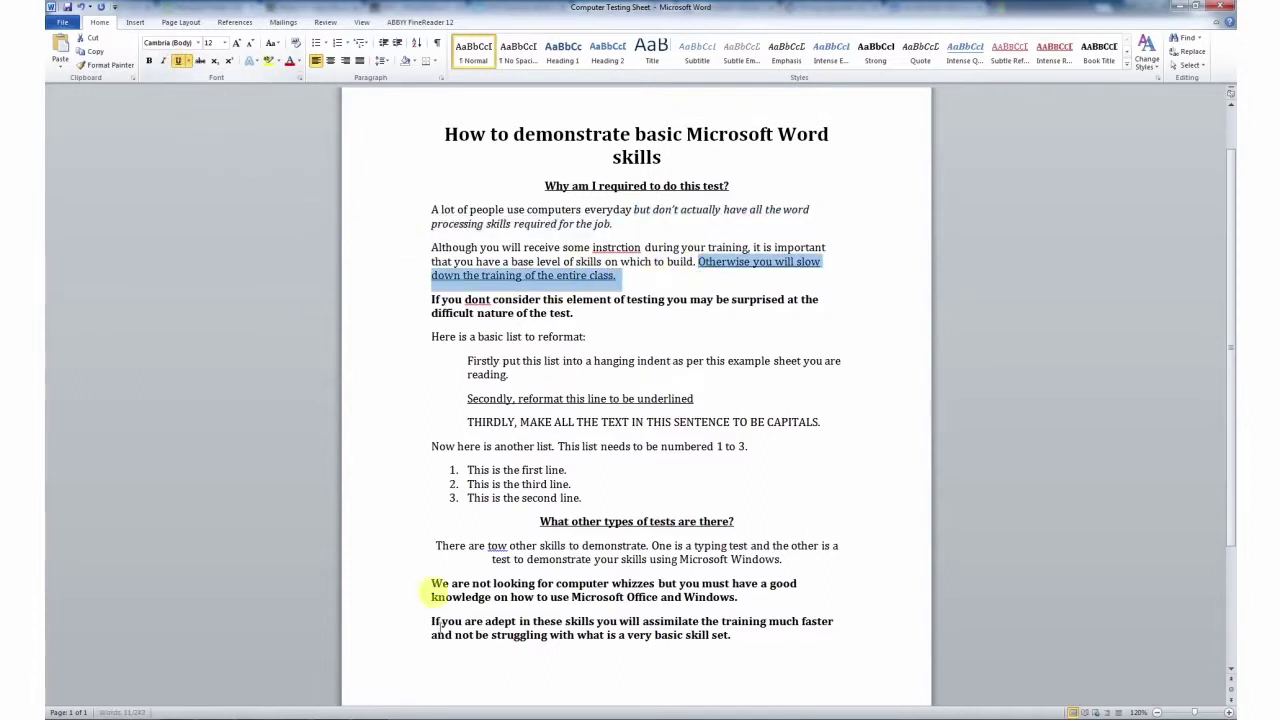
{"action": "left_click", "coordinate": [437, 655]}
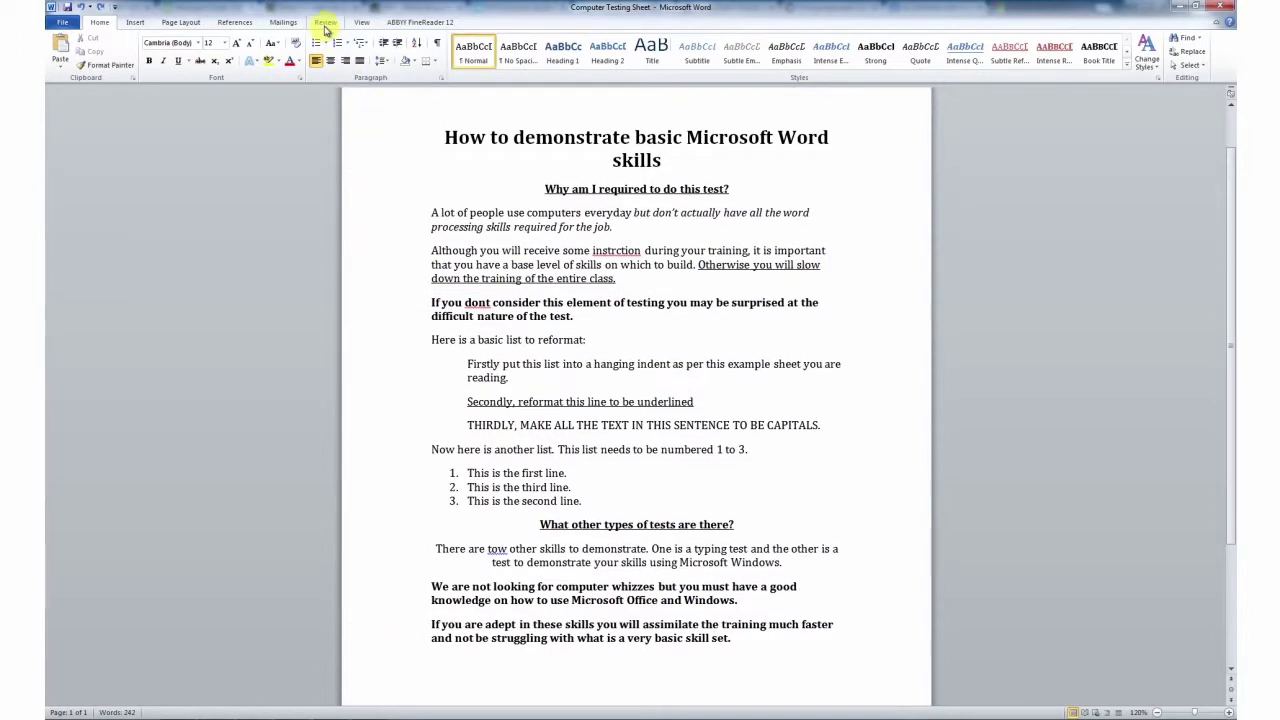
- Run the spelling and grammar check, correct "instrction" to "instruction" and "dont" to "don't", and close the checker at "tow"
{"action": "left_click", "coordinate": [325, 22]}
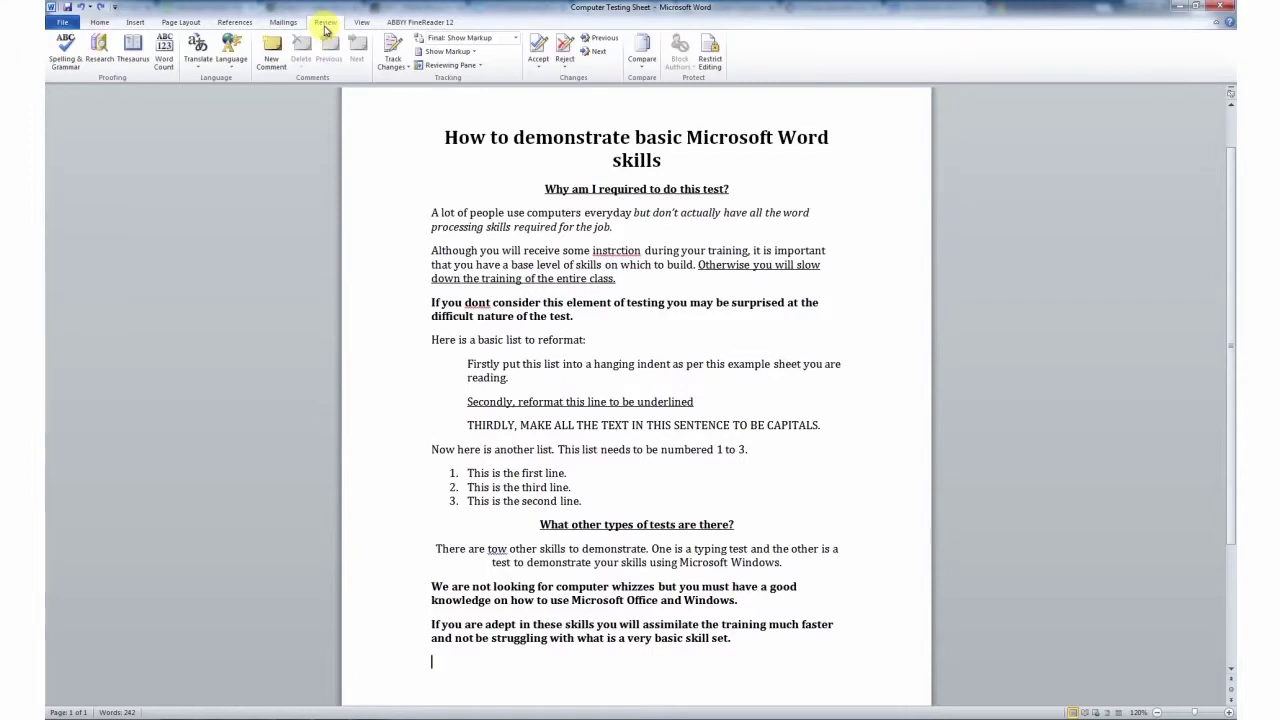
{"action": "left_click", "coordinate": [72, 62]}
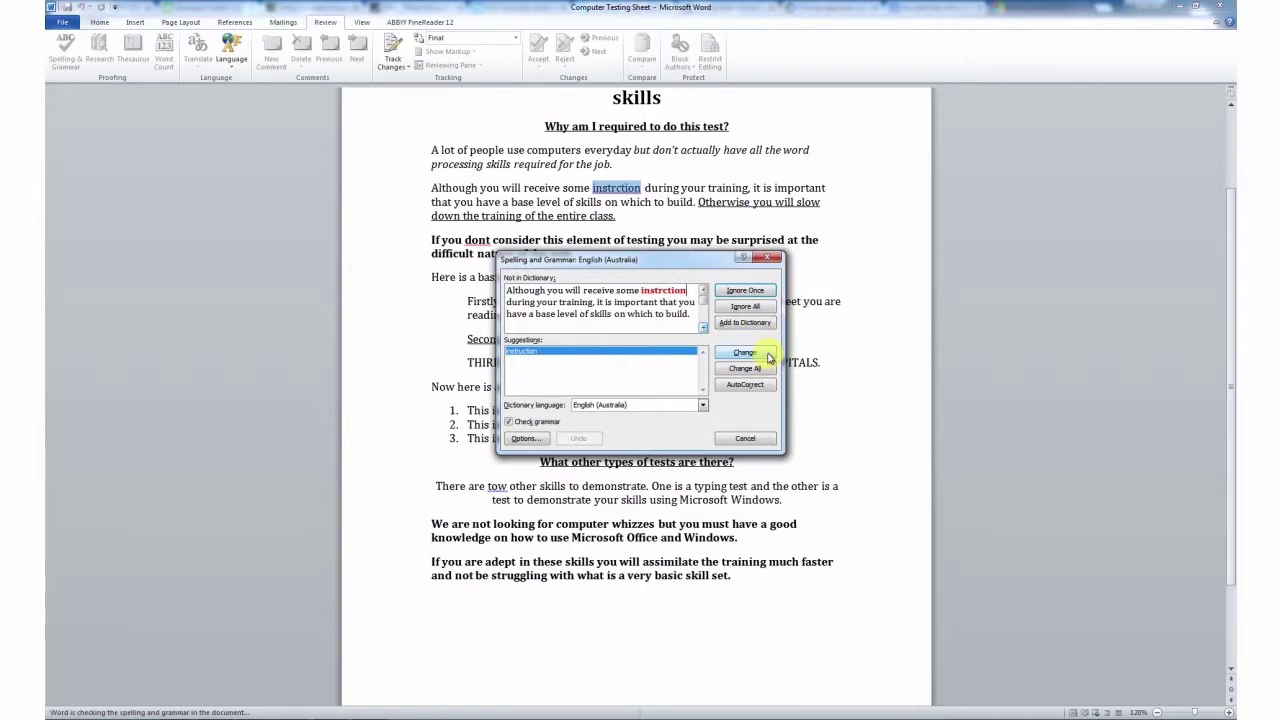
{"action": "left_click", "coordinate": [766, 354]}
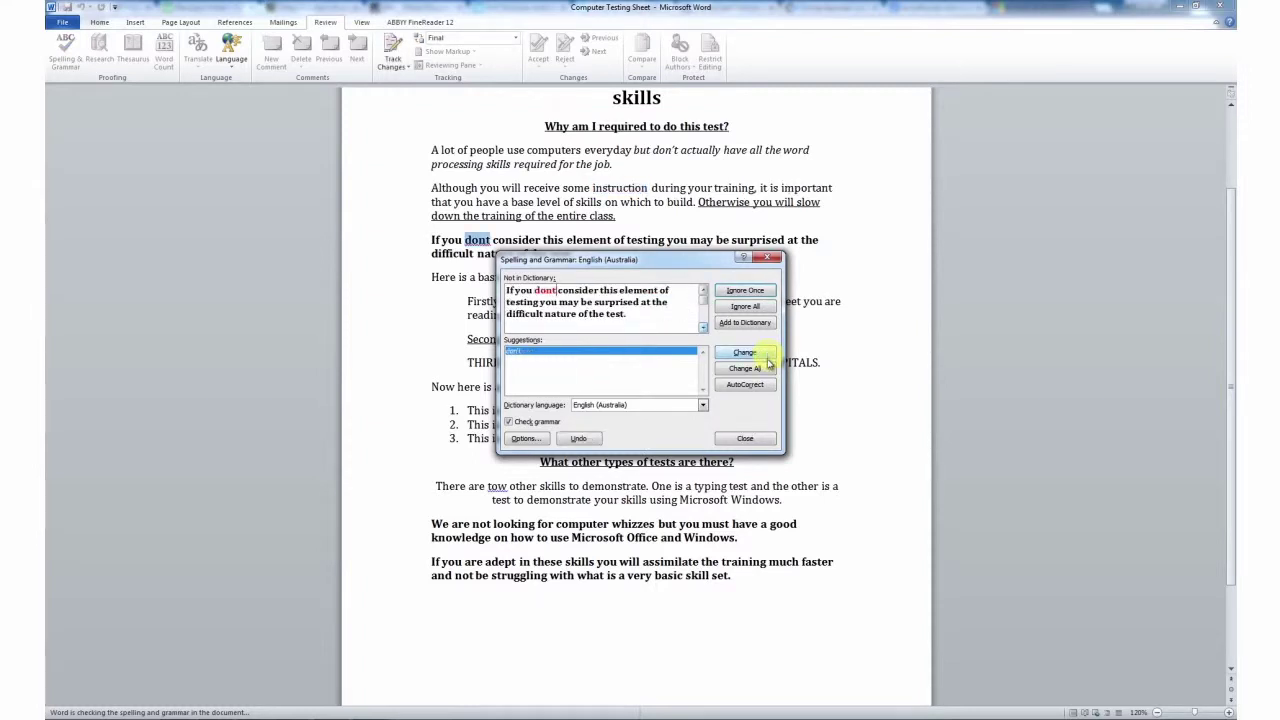
{"action": "left_click", "coordinate": [763, 370]}
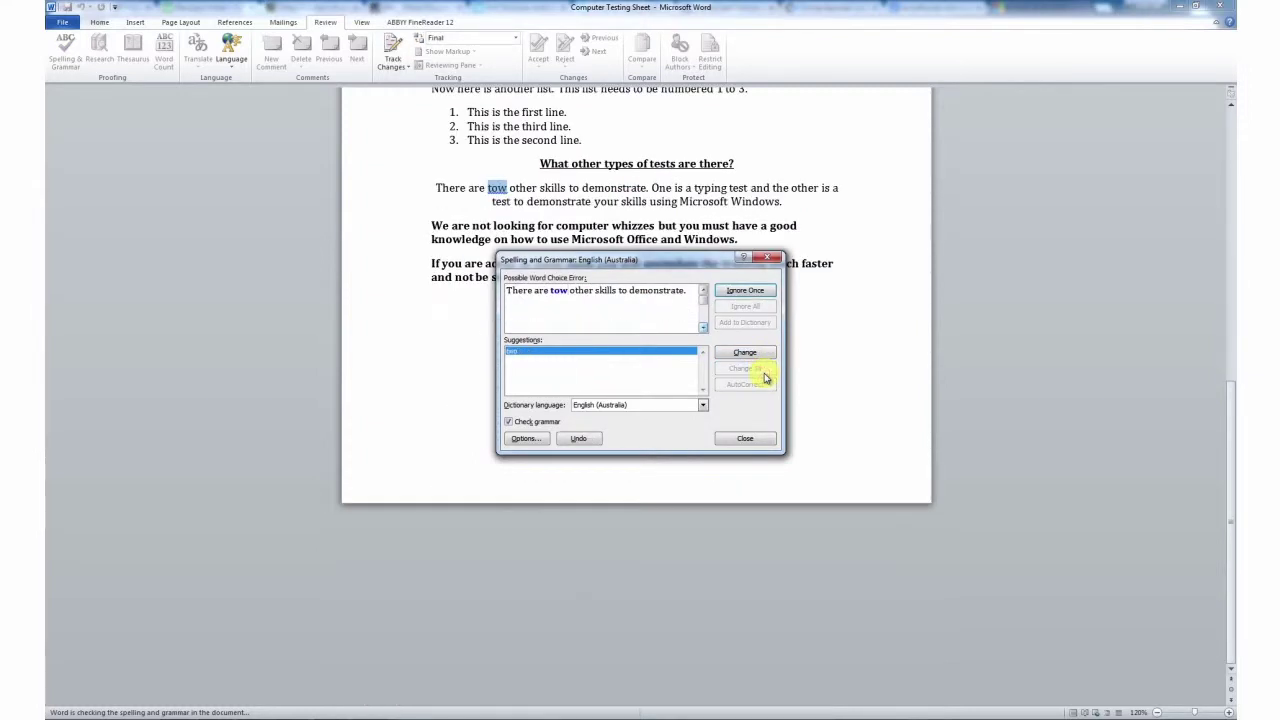
{"action": "left_click", "coordinate": [747, 437]}
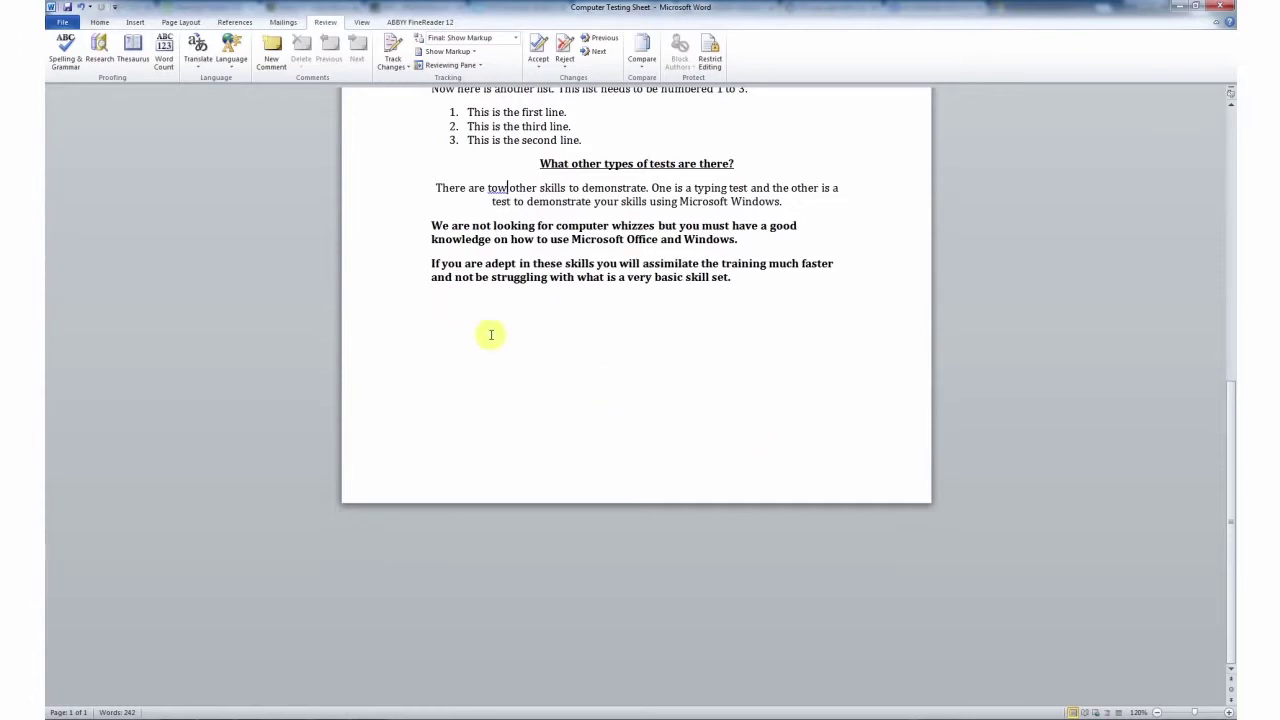
- Replace "tow" with the suggested word "two" in the sentence "There are tow other skills to demonstrate."
{"action": "right_click", "coordinate": [497, 189]}
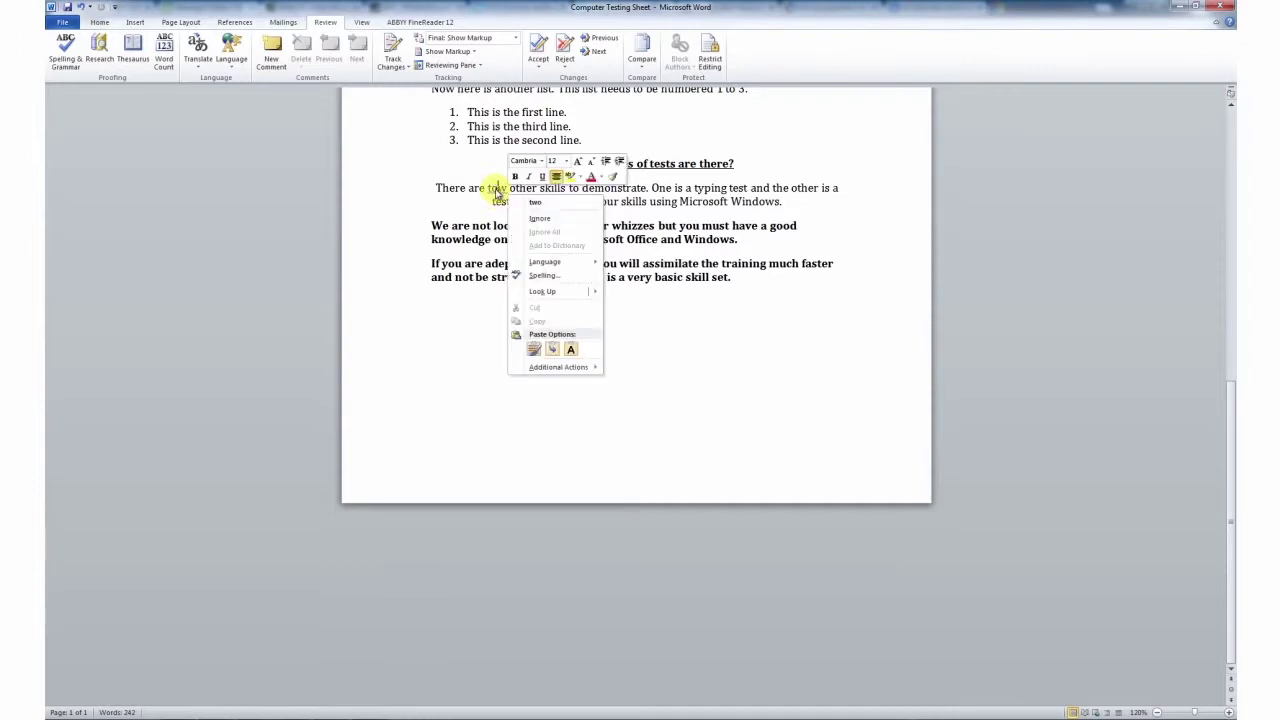
{"action": "left_click", "coordinate": [555, 205]}
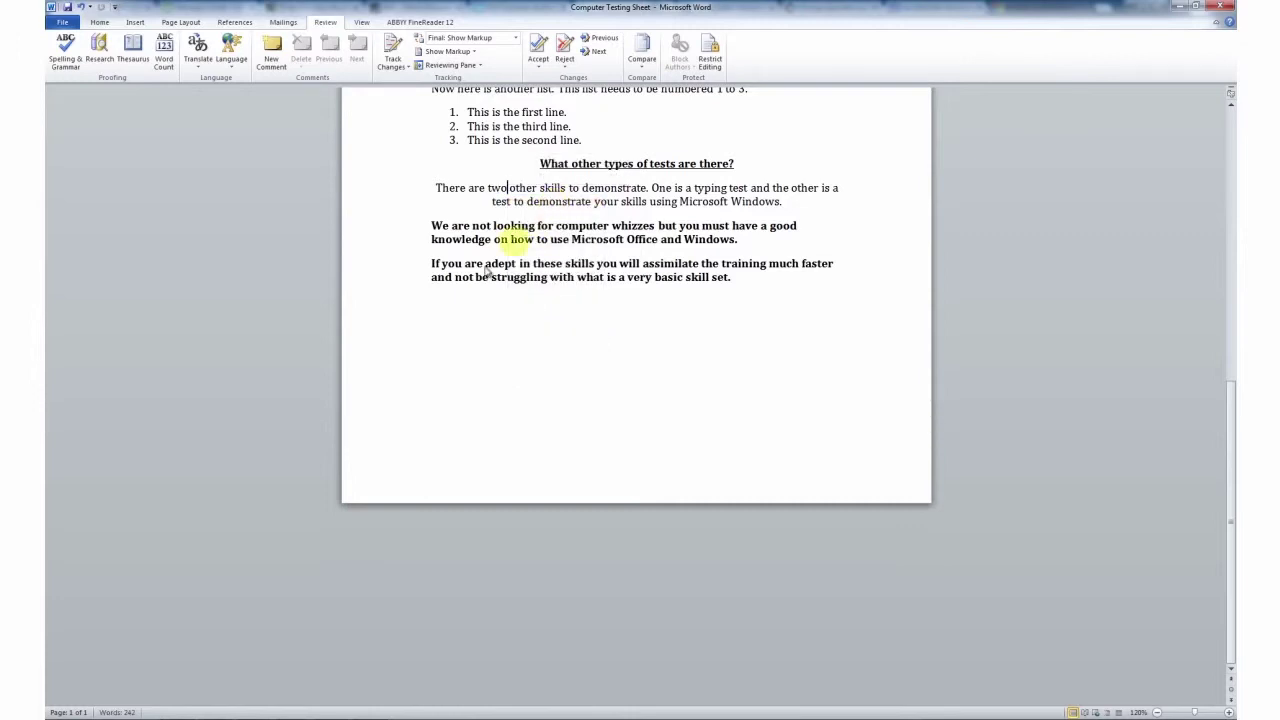
{"action": "left_click", "coordinate": [443, 308]}
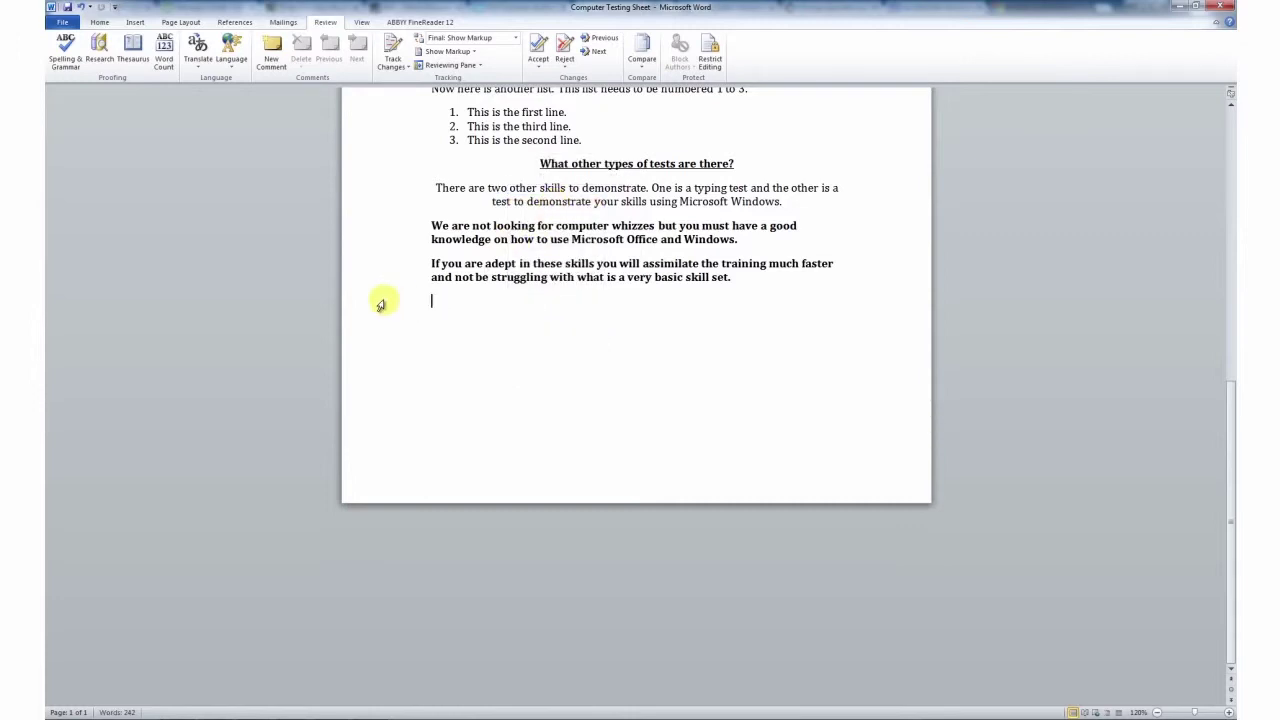
{"action": "scroll", "coordinate": [380, 305], "scroll_direction": "up", "scroll_amount": 1}
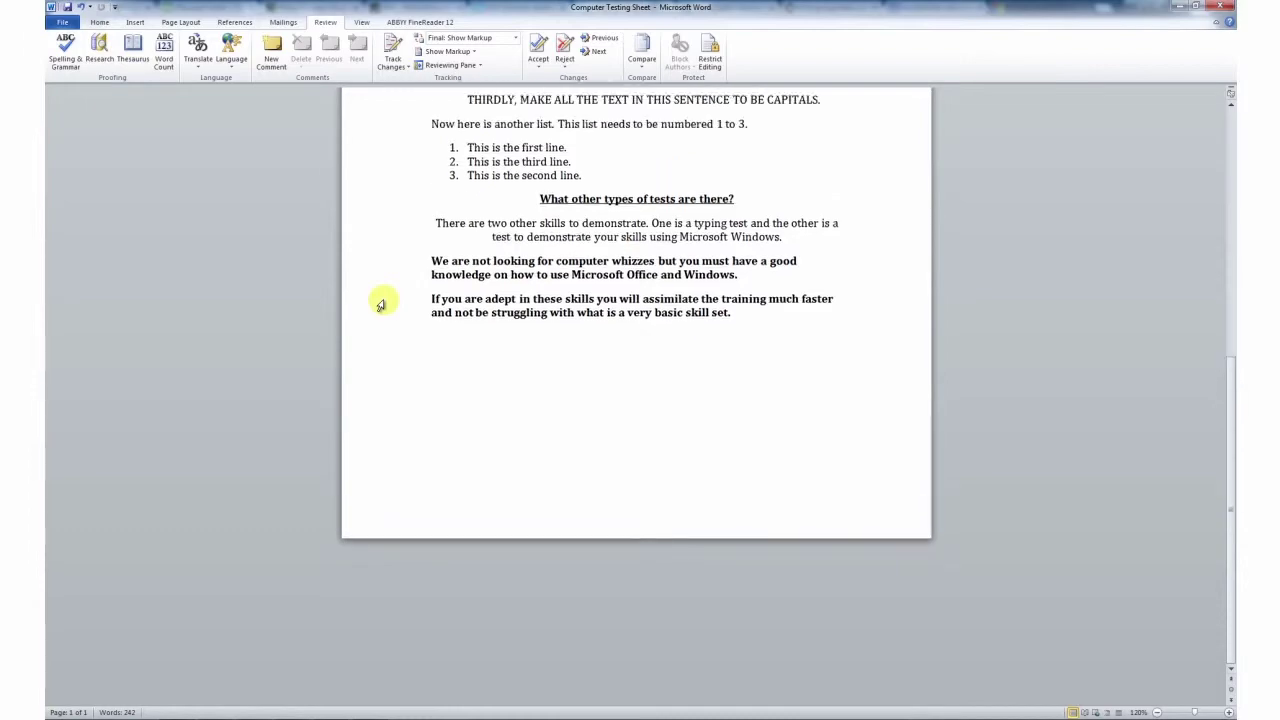
{"action": "scroll", "coordinate": [380, 305], "scroll_direction": "up", "scroll_amount": 6}
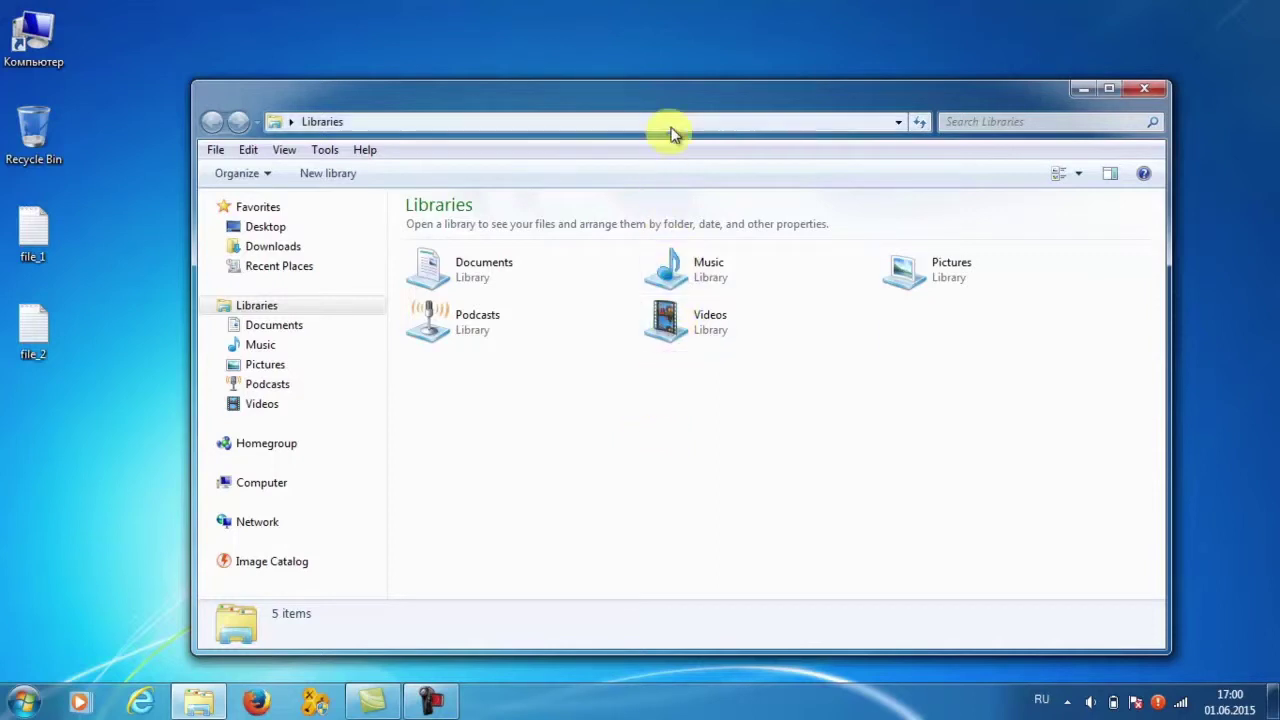
- Maximise the Libraries window and restore it to its smaller floating size three times
{"action": "left_click_drag", "start_coordinate": [680, 98], "coordinate": [678, 8]}
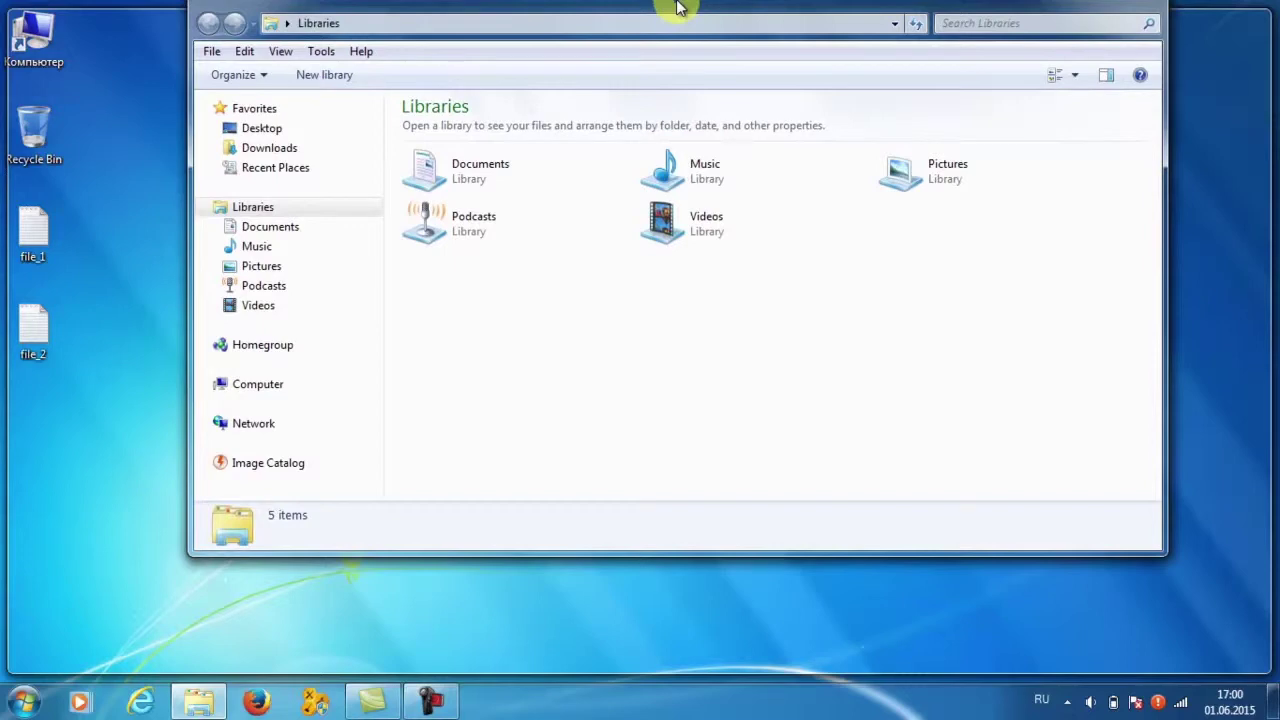
{"action": "left_click_drag", "start_coordinate": [678, 8], "coordinate": [678, 8]}
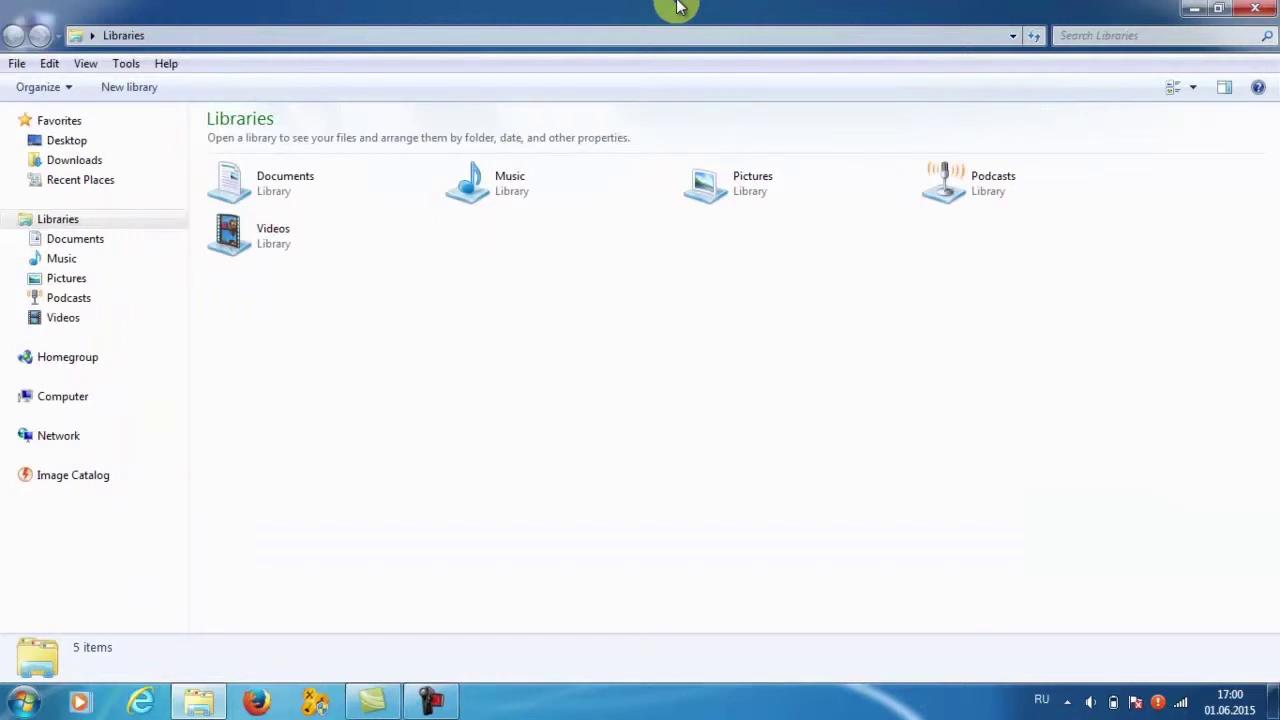
{"action": "left_click_drag", "start_coordinate": [678, 8], "coordinate": [679, 90]}
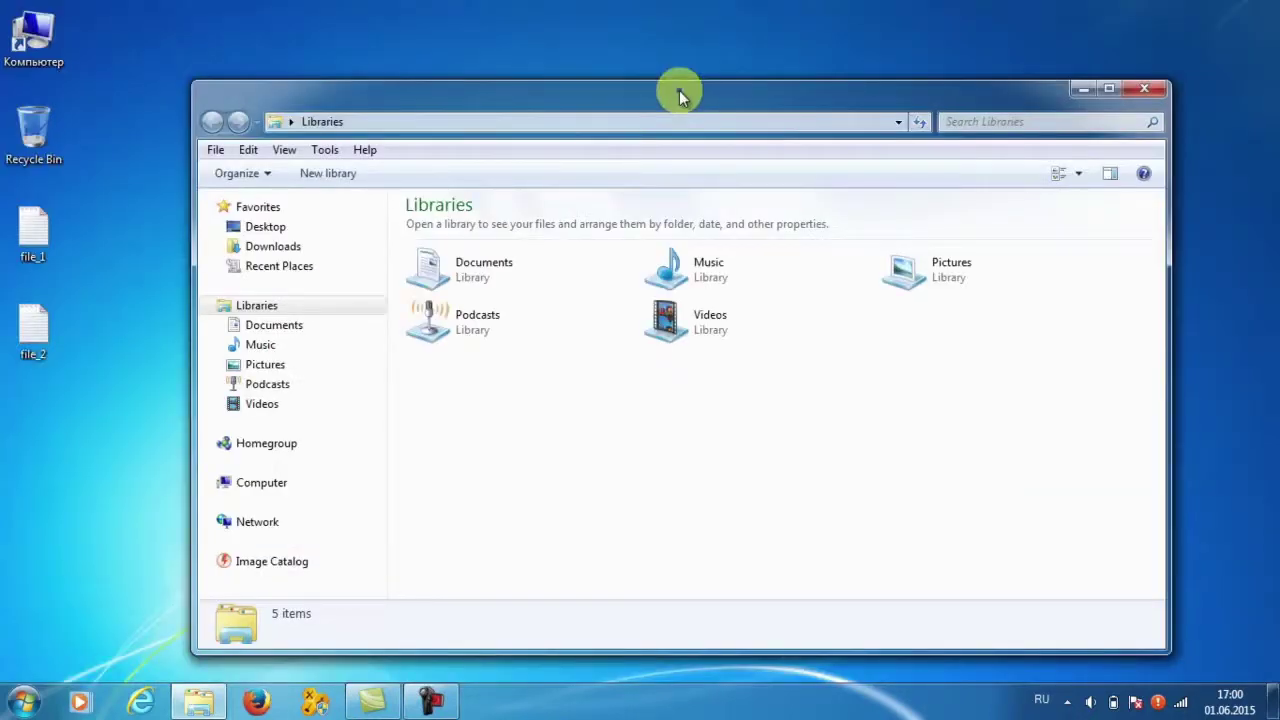
{"action": "double_click", "coordinate": [679, 90]}
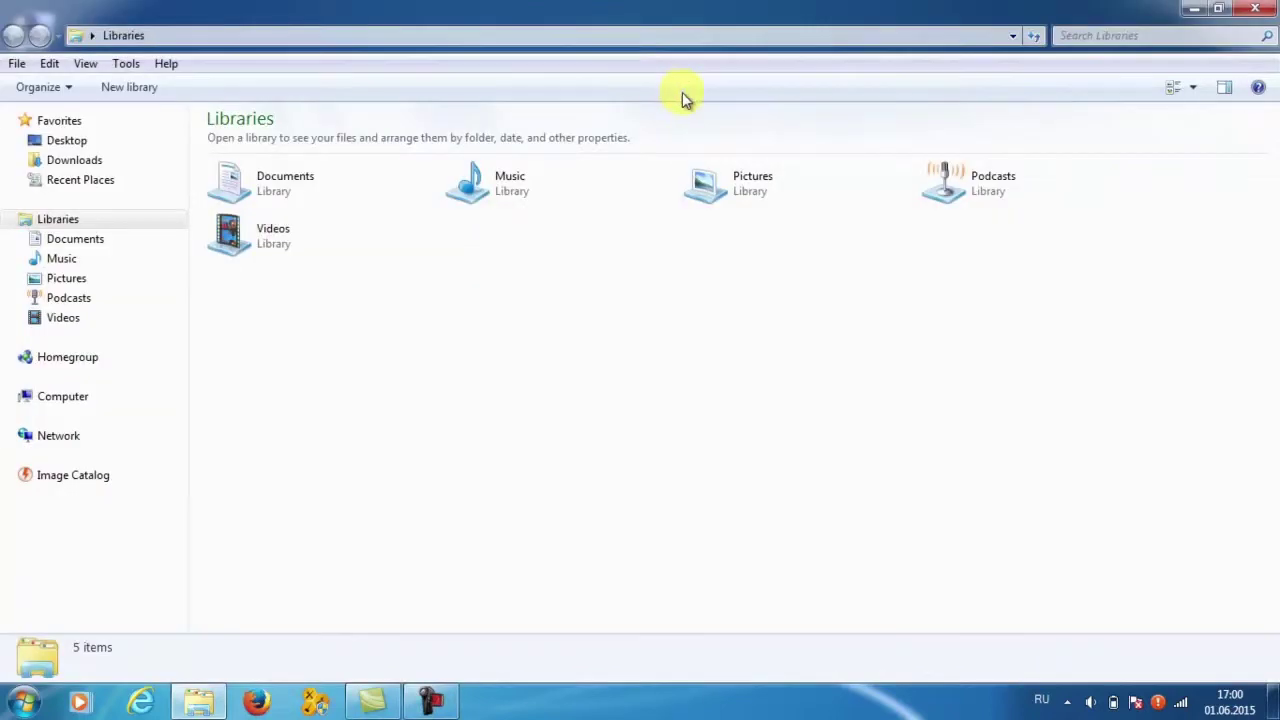
{"action": "double_click", "coordinate": [677, 8]}
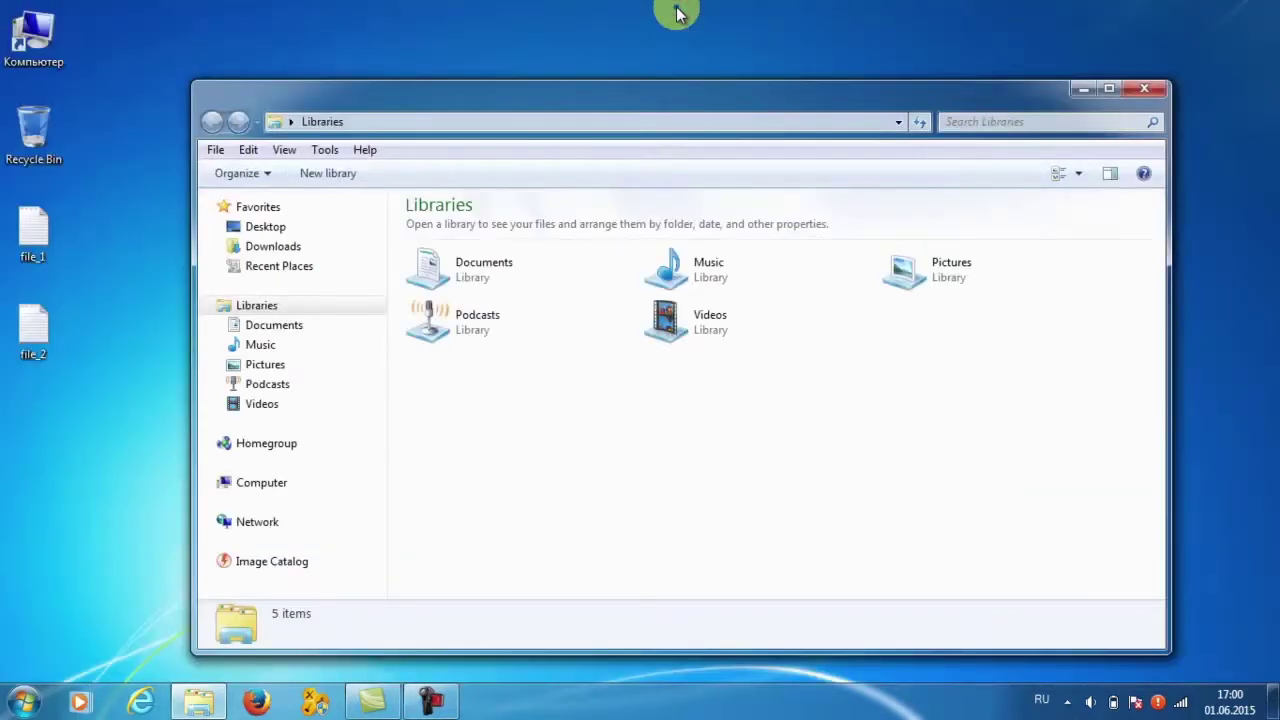
{"action": "double_click", "coordinate": [679, 90]}
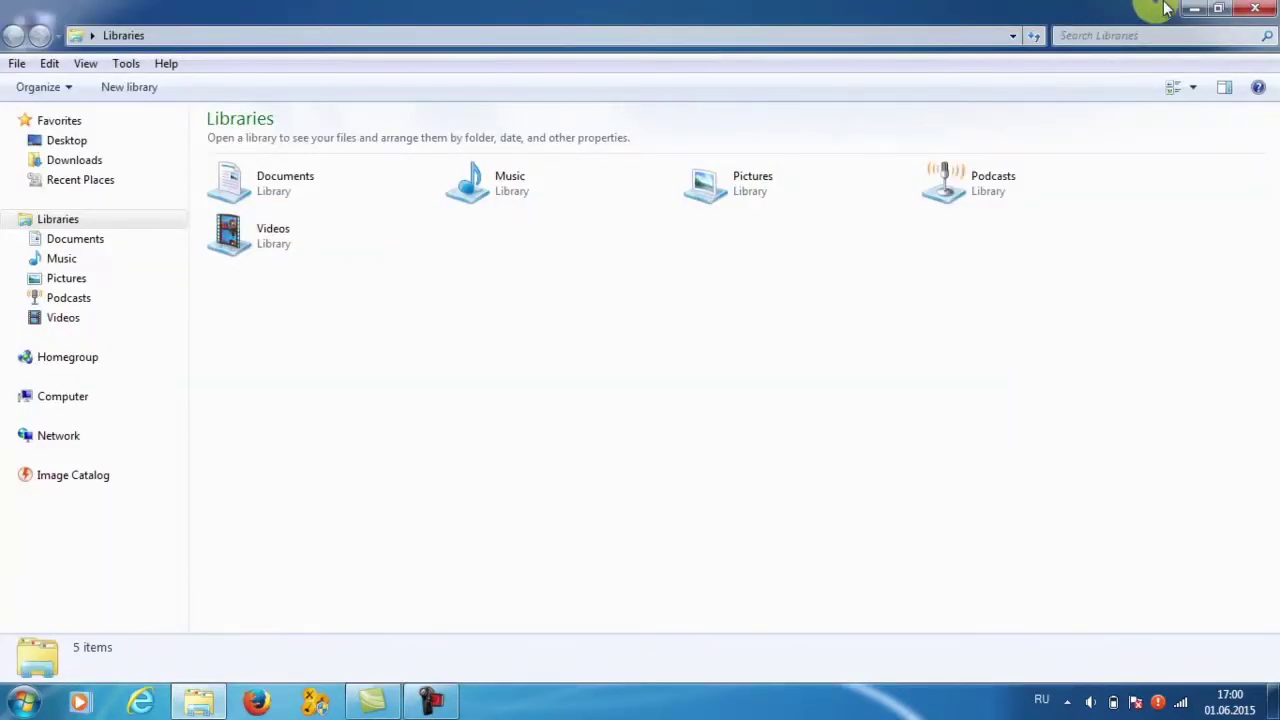
{"action": "left_click", "coordinate": [1218, 9]}
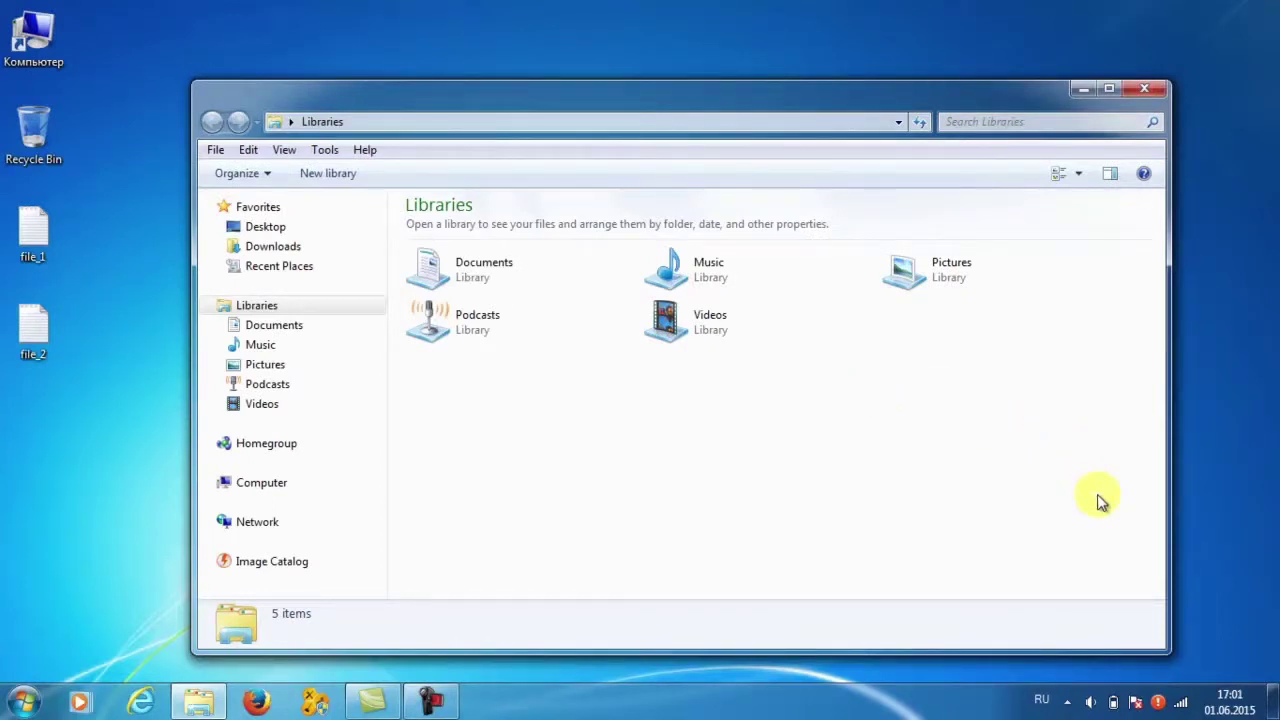
- Resize the Libraries window by its side and lower edges to make it slightly shorter, and close it
{"action": "mouse_move", "coordinate": [1171, 549]}
{"action": "left_mouse_down"}
{"action": "mouse_move", "coordinate": [1276, 548]}
{"action": "mouse_move", "coordinate": [1163, 545]}
{"action": "left_mouse_up"}
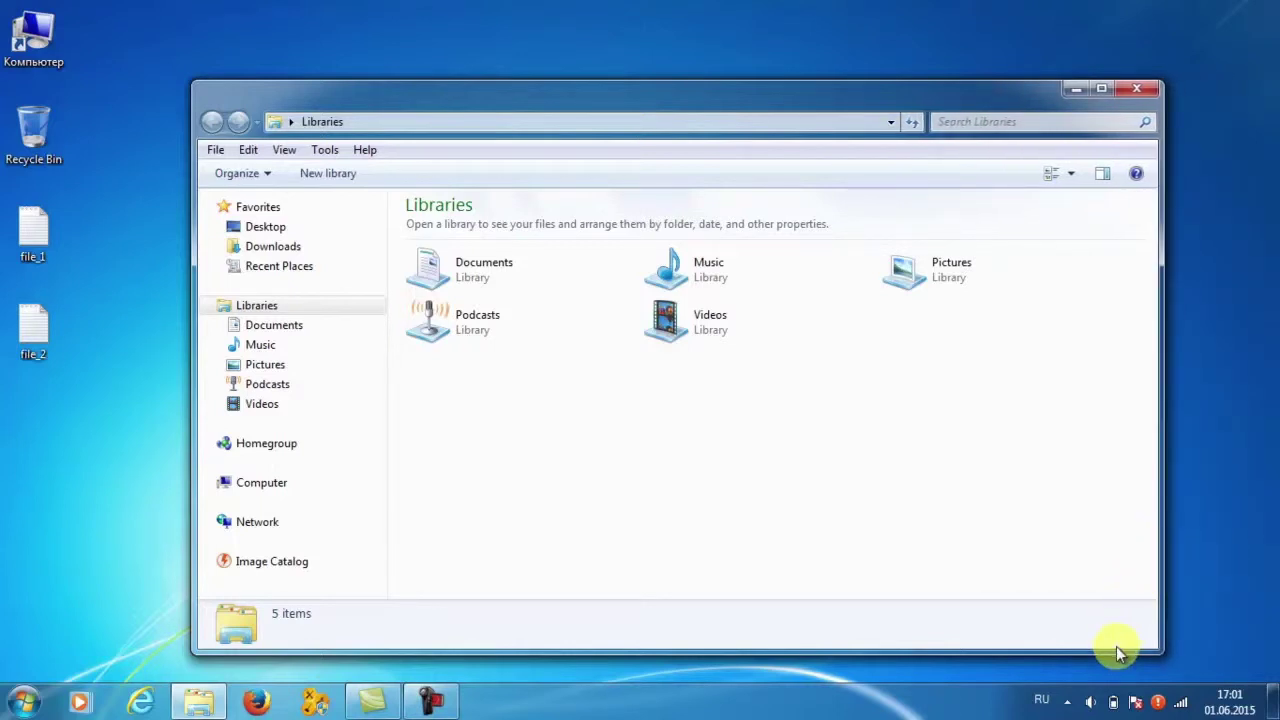
{"action": "left_click_drag", "start_coordinate": [1117, 651], "coordinate": [1165, 629]}
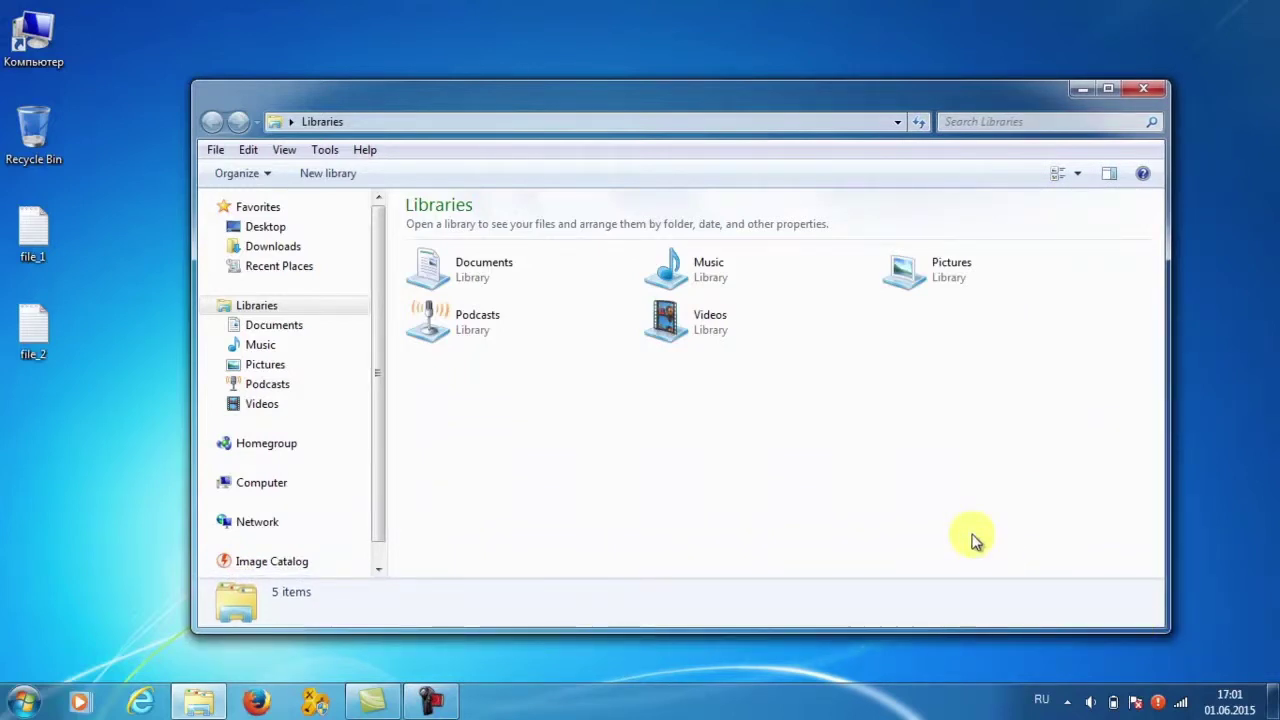
{"action": "key", "text": "alt+F4"}
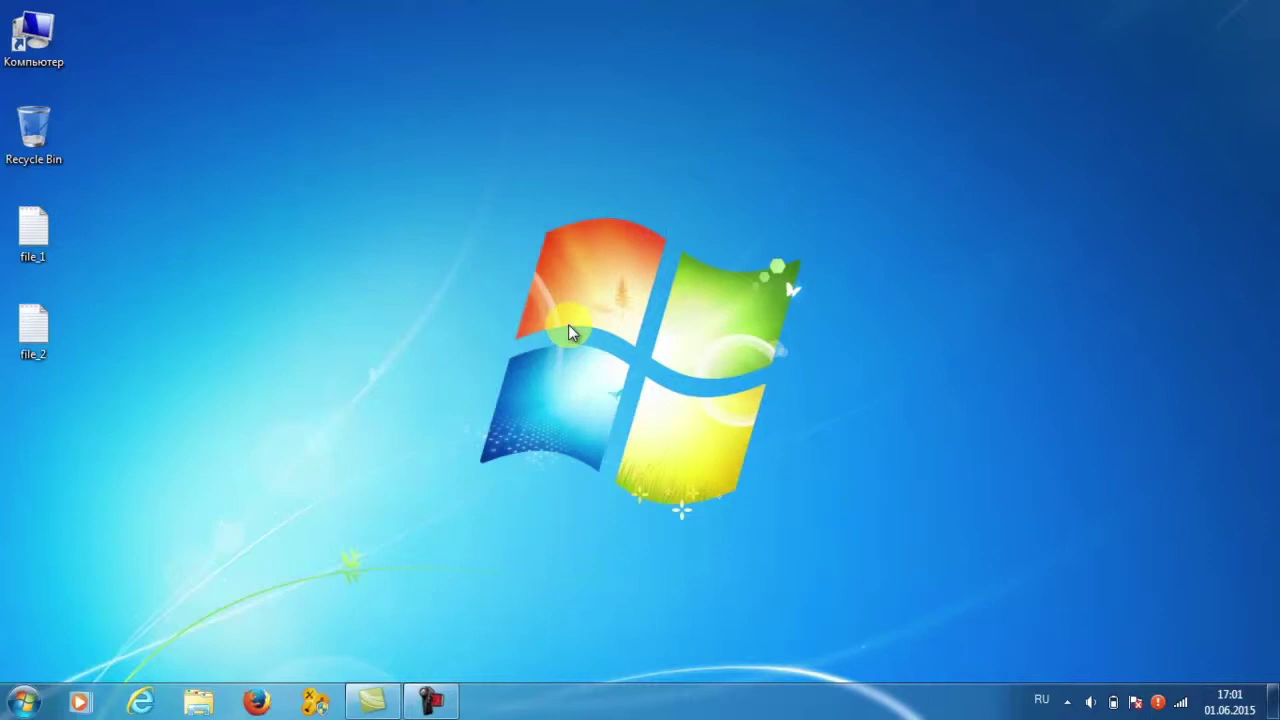
- Open the text file file_1 from the desktop and close it again
{"action": "left_click", "coordinate": [45, 236]}
{"action": "double_click", "coordinate": [45, 236]}
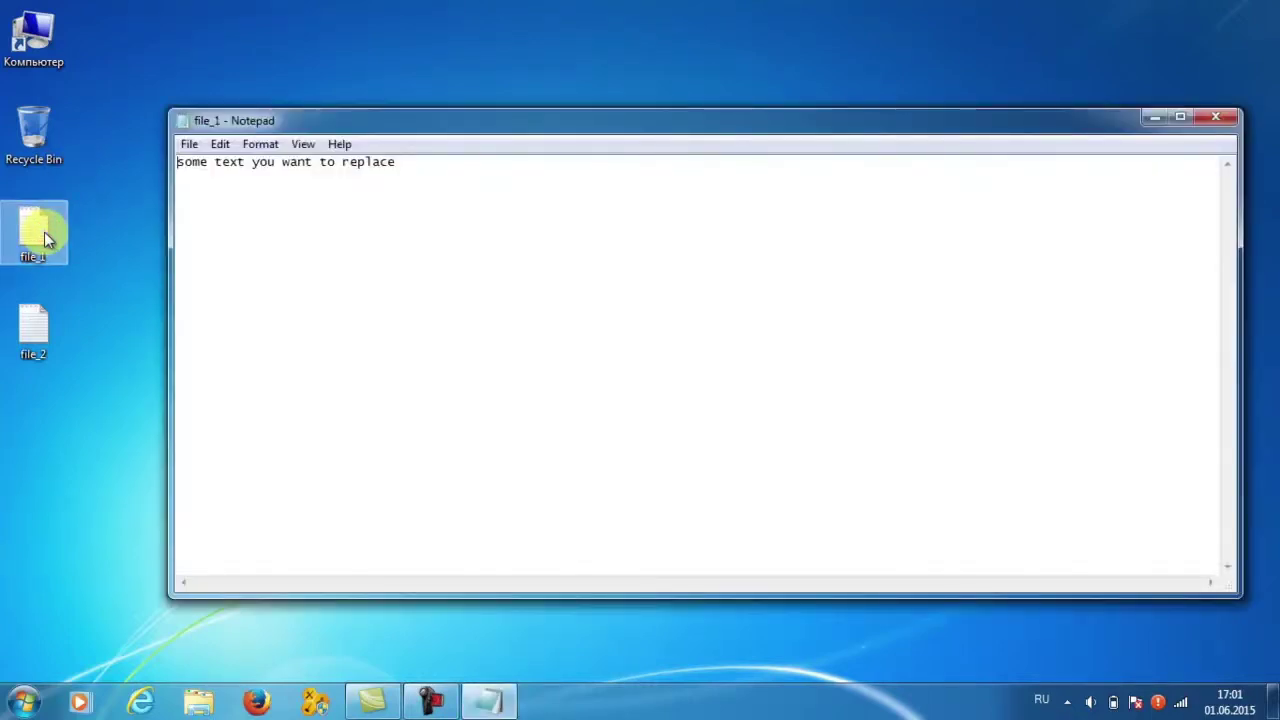
{"action": "left_click", "coordinate": [1213, 120]}
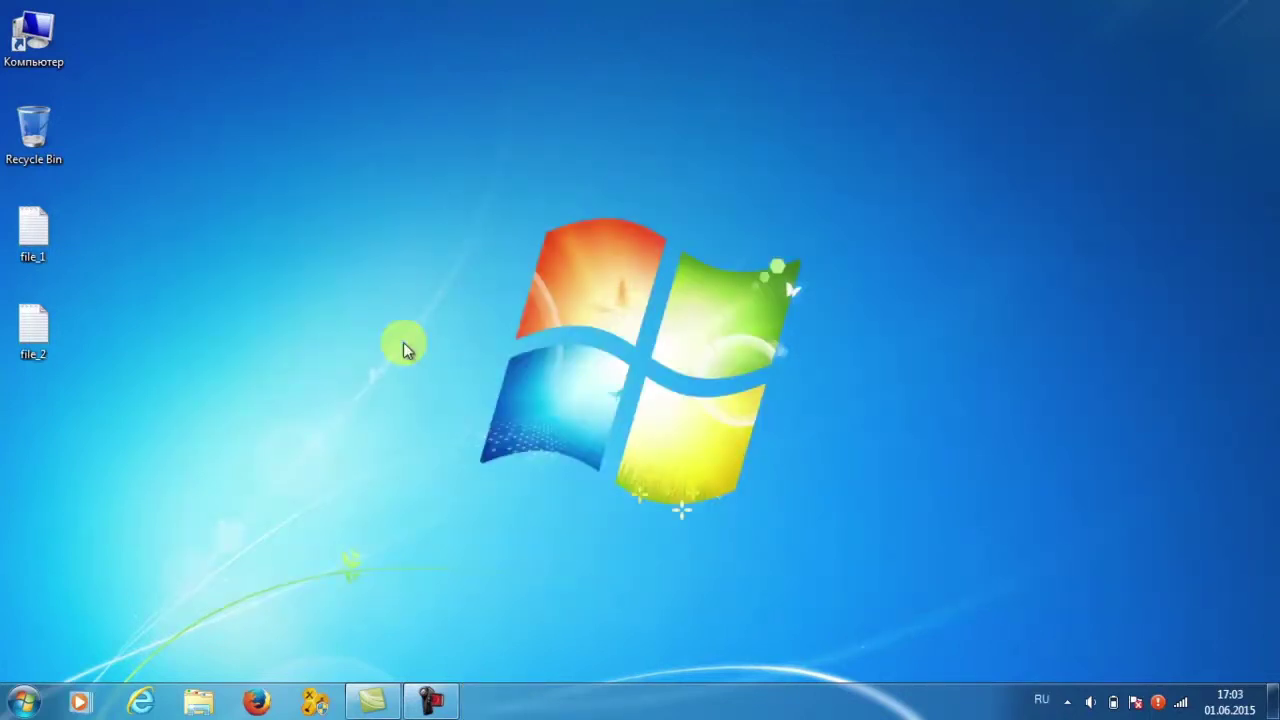
- Open file_1 and file_2 in separate Notepad windows and switch back and forth between them
{"action": "double_click", "coordinate": [47, 221]}
{"action": "left_click_drag", "start_coordinate": [206, 214], "coordinate": [328, 100]}
{"action": "double_click", "coordinate": [47, 320]}
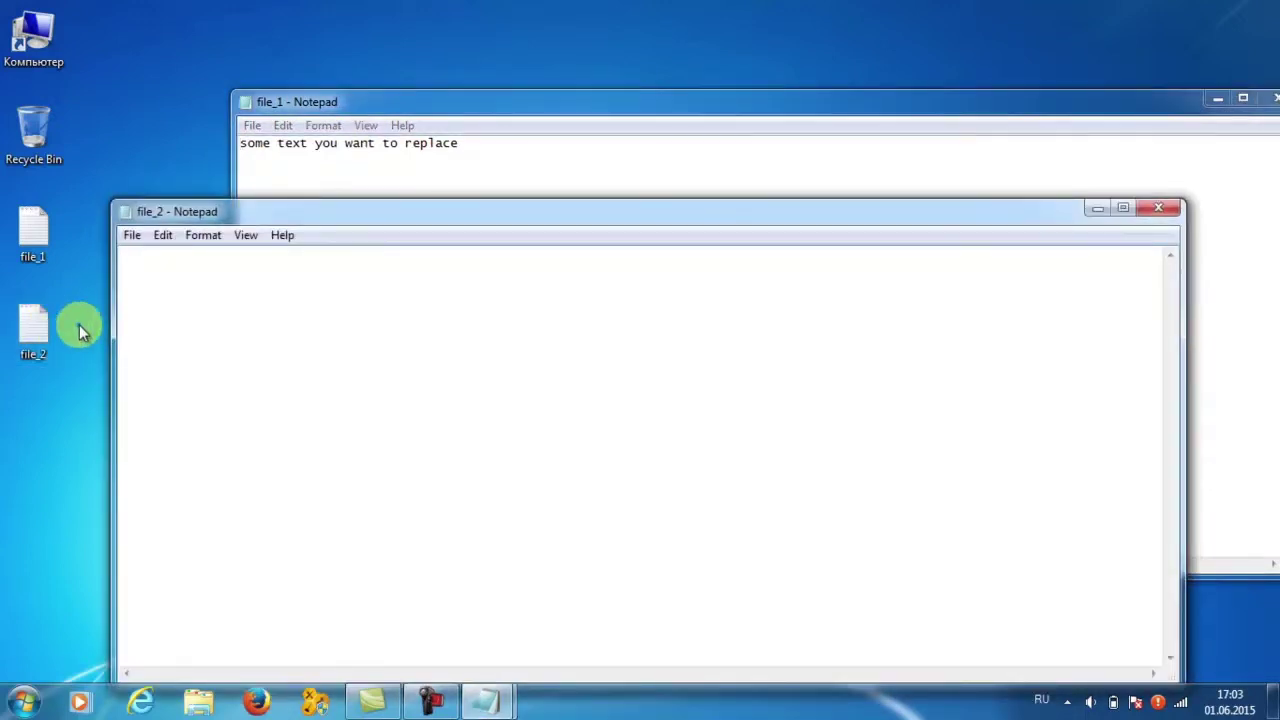
{"action": "key", "text": "alt+Tab"}
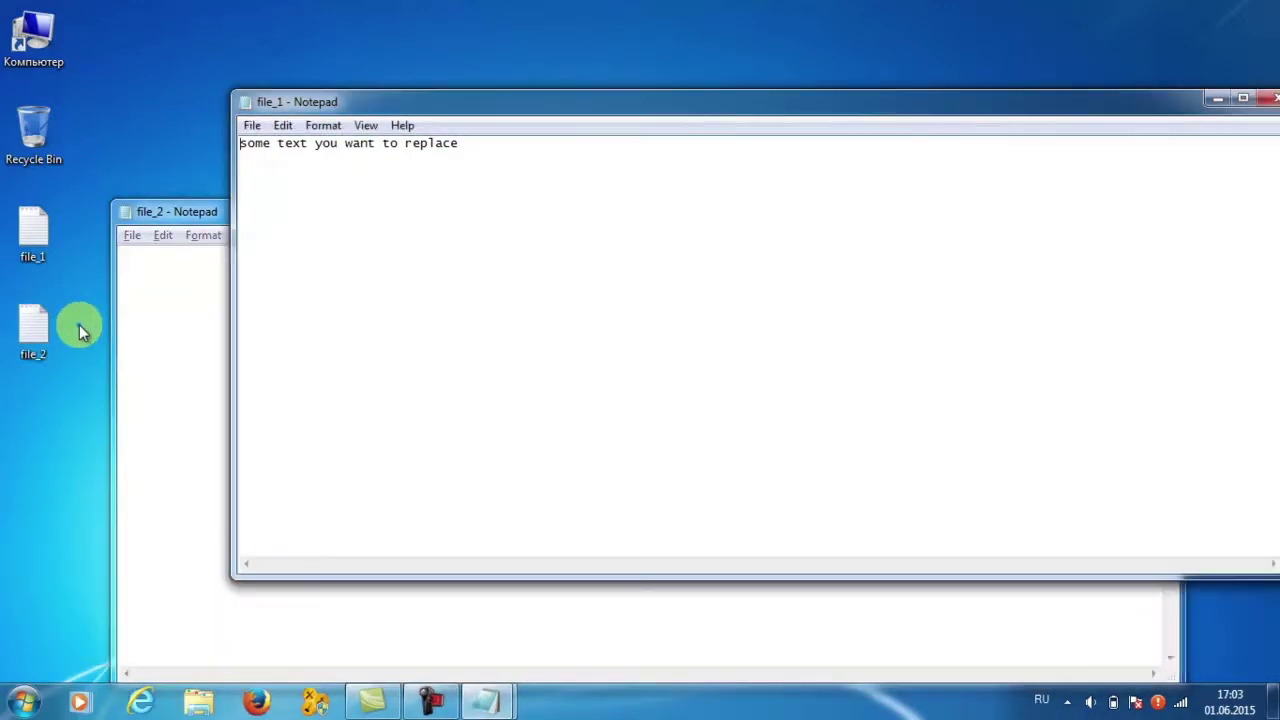
{"action": "key", "text": "alt+Tab"}
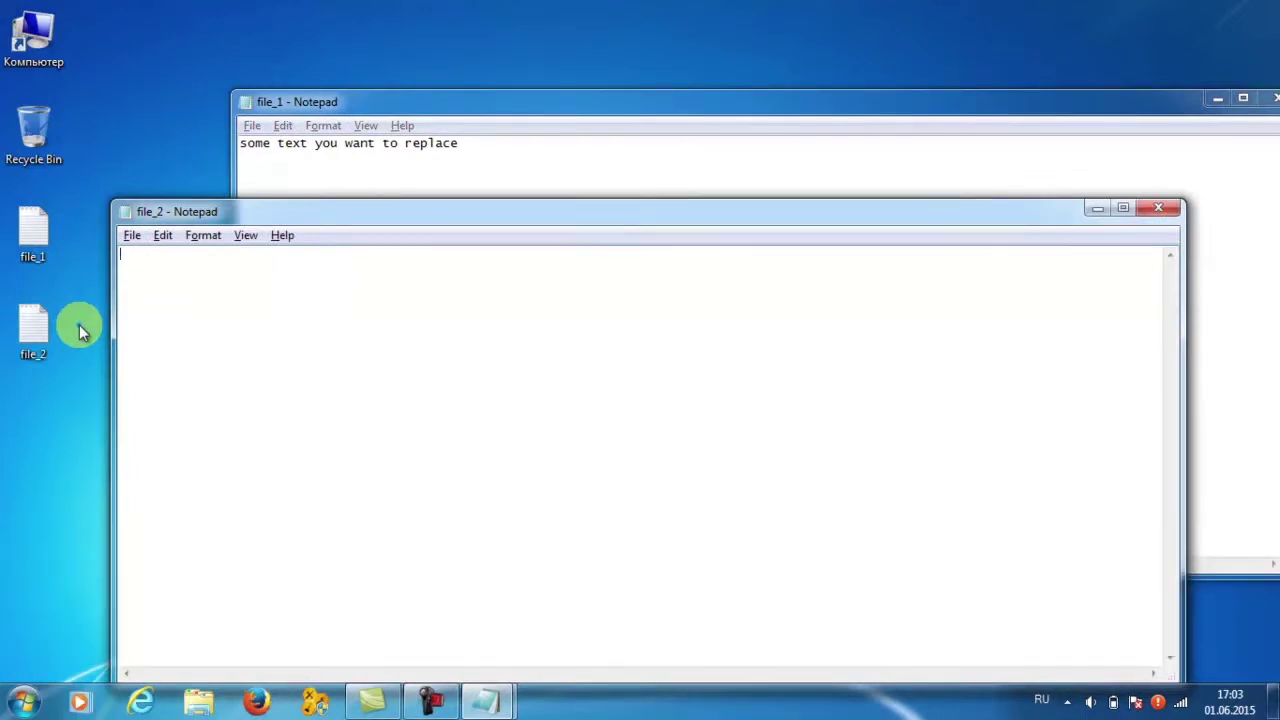
{"action": "key", "text": "alt+Tab"}
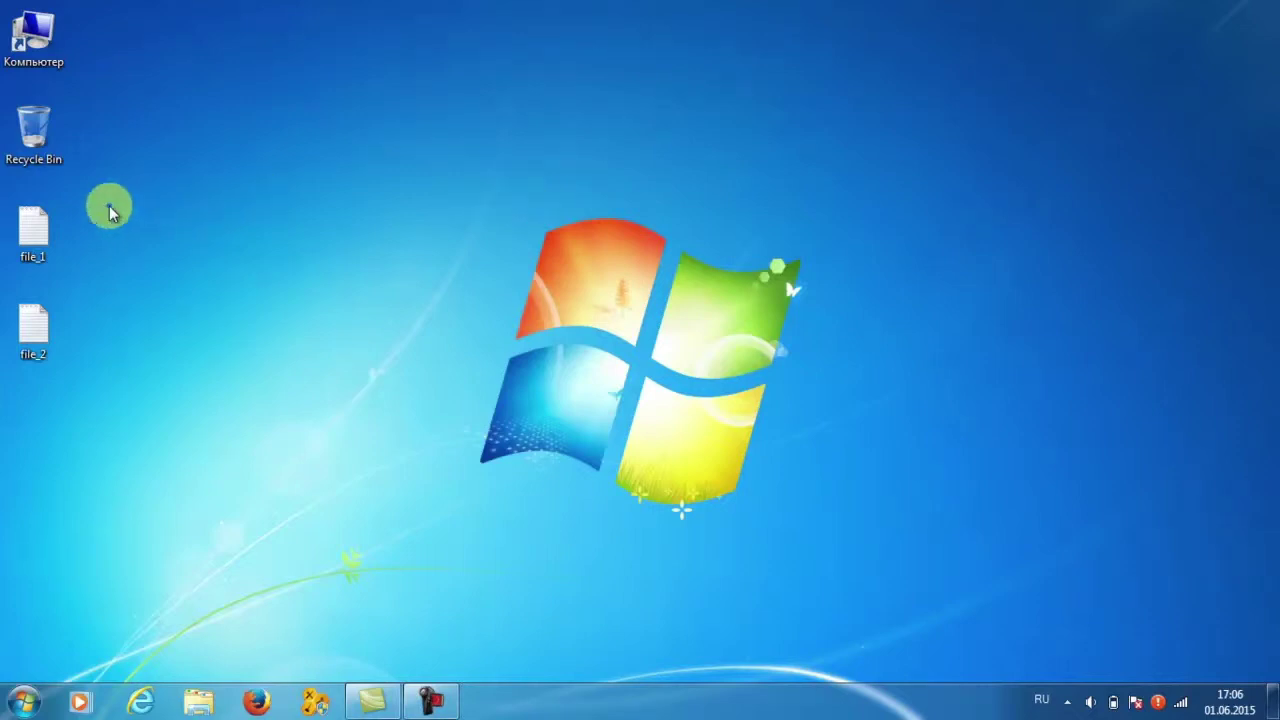
- Open file_1 from the desktop and copy its whole line "some text you want to replace"
{"action": "left_click", "coordinate": [34, 232]}
{"action": "double_click", "coordinate": [34, 236]}
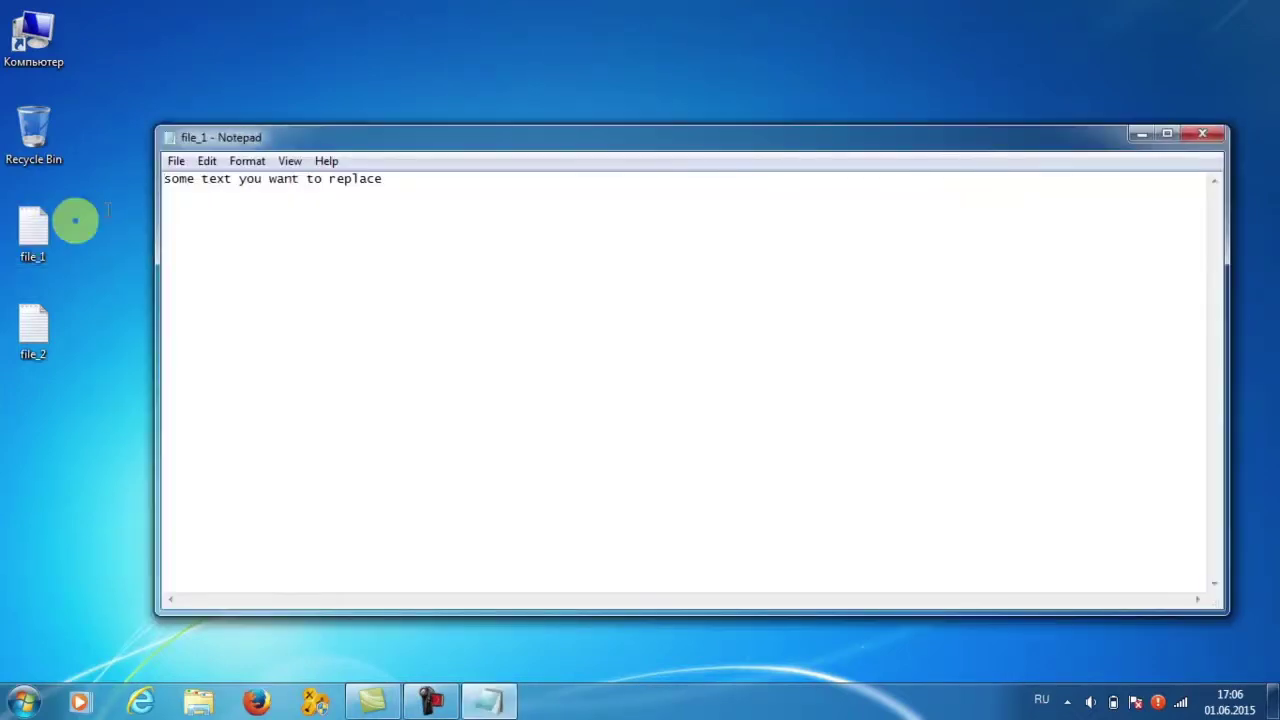
{"action": "left_click_drag", "start_coordinate": [267, 137], "coordinate": [264, 84]}
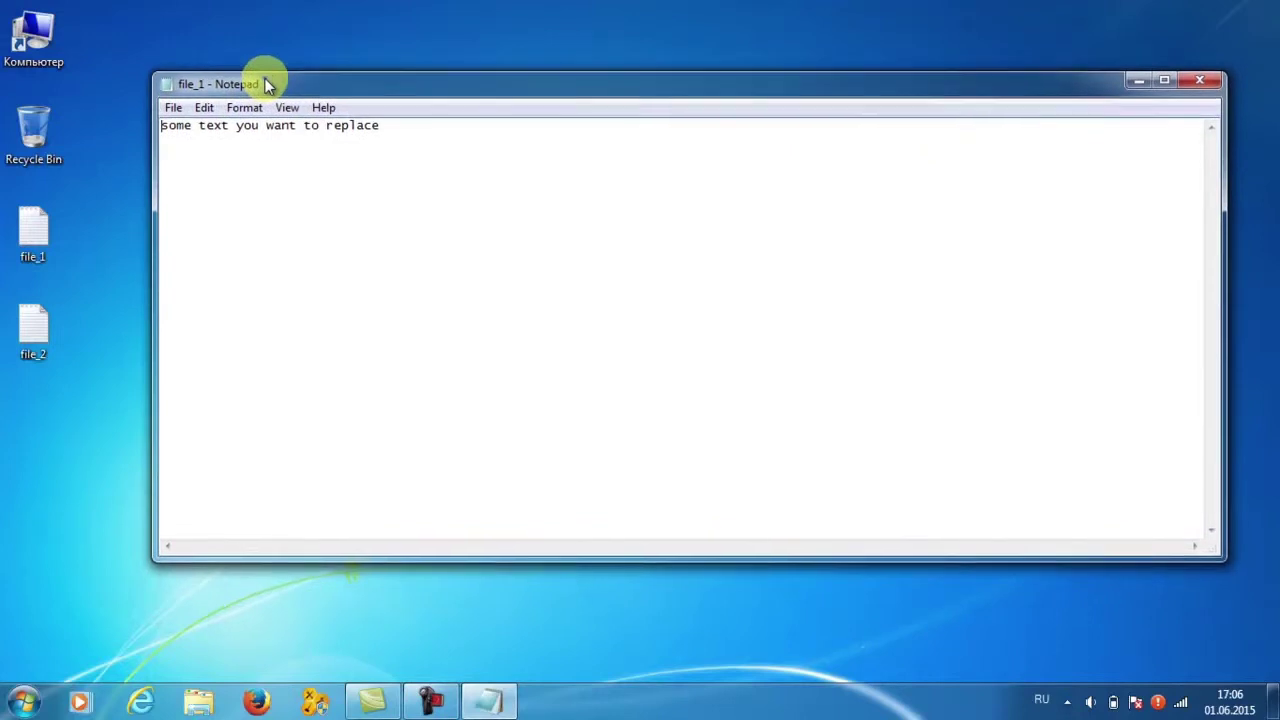
{"action": "left_click", "coordinate": [407, 128]}
{"action": "left_click_drag", "start_coordinate": [407, 128], "coordinate": [150, 116]}
{"action": "key", "text": "ctrl+c"}
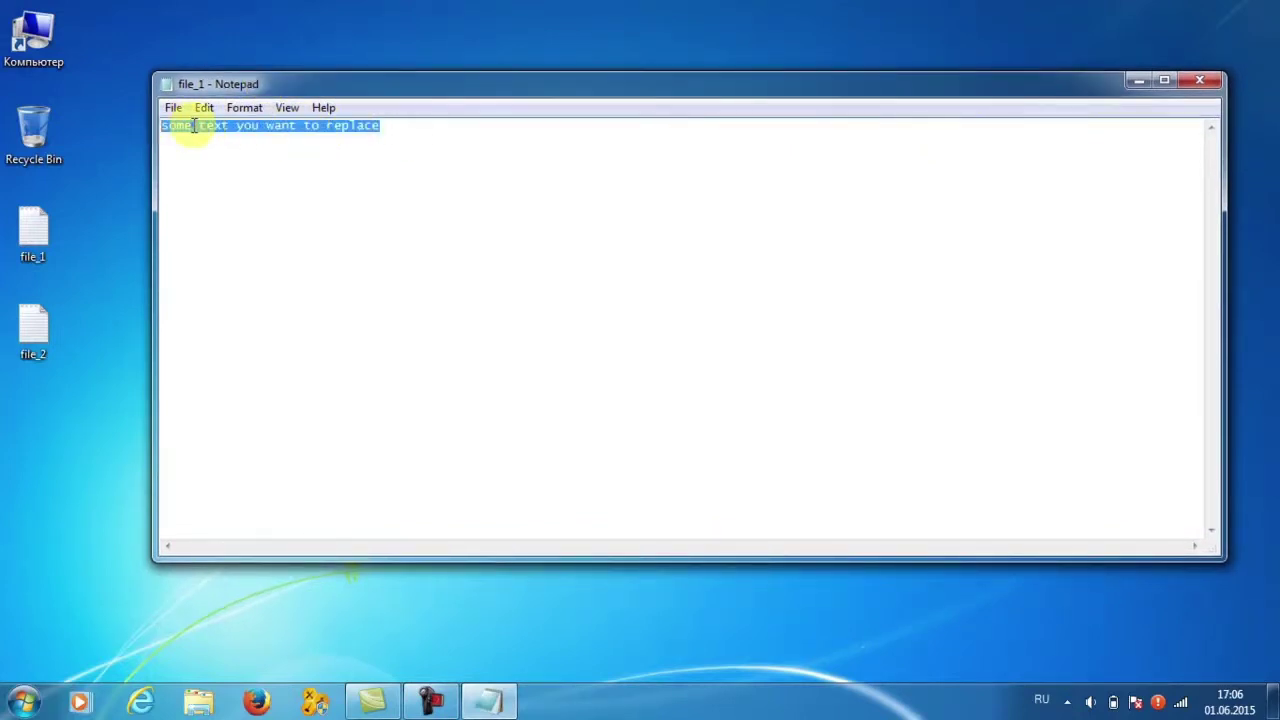
{"action": "right_click", "coordinate": [194, 128]}
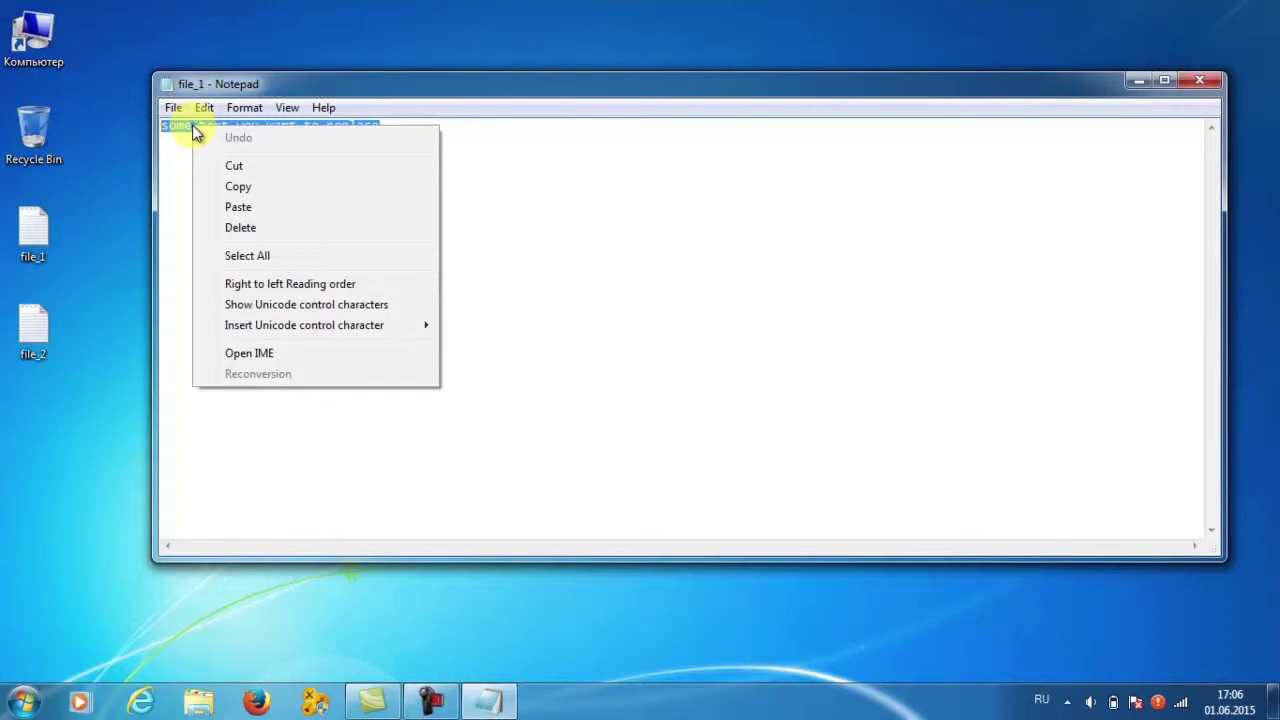
{"action": "left_click", "coordinate": [239, 188]}
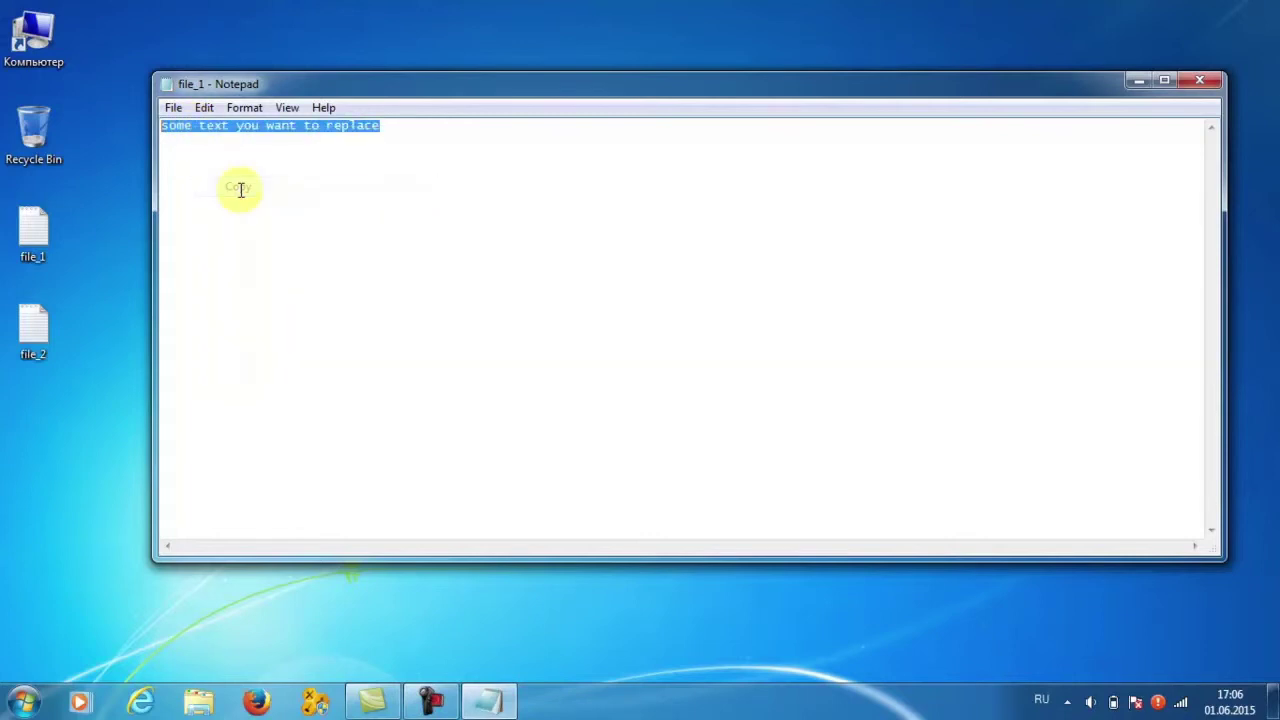
- Open file_2 from the desktop and paste the text copied from file_1 into it
{"action": "double_click", "coordinate": [42, 330]}
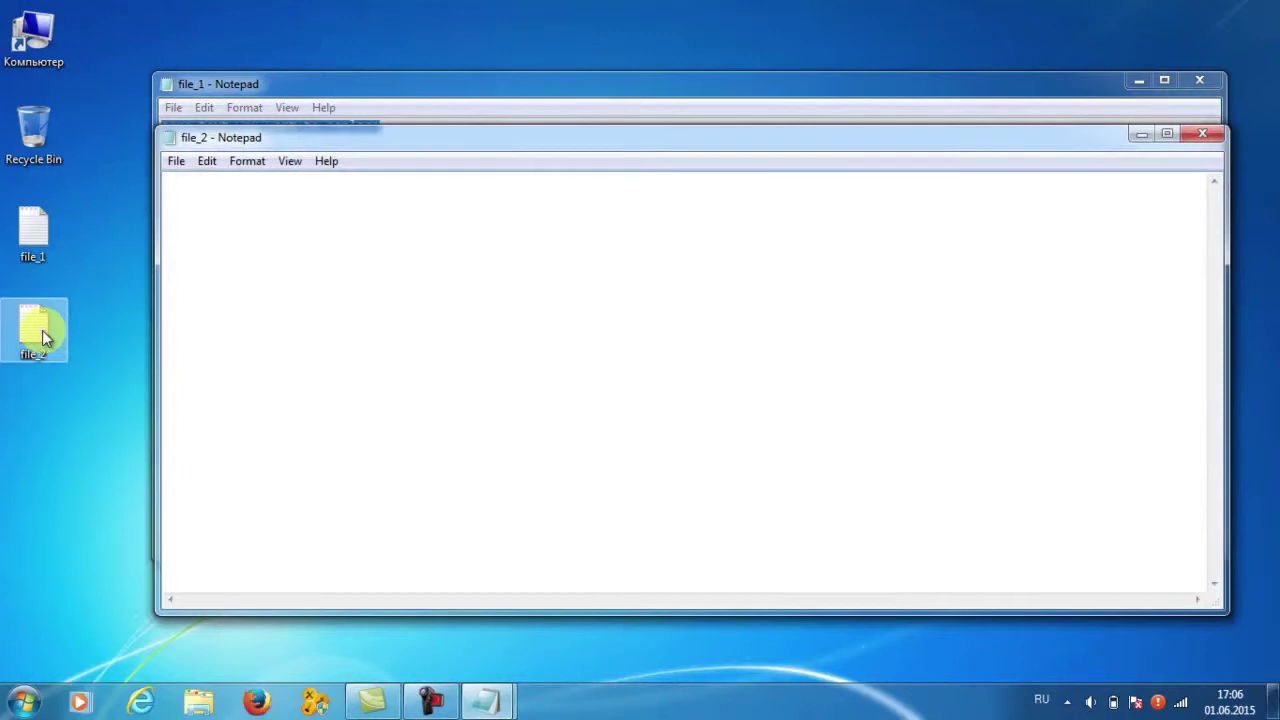
{"action": "right_click", "coordinate": [194, 187]}
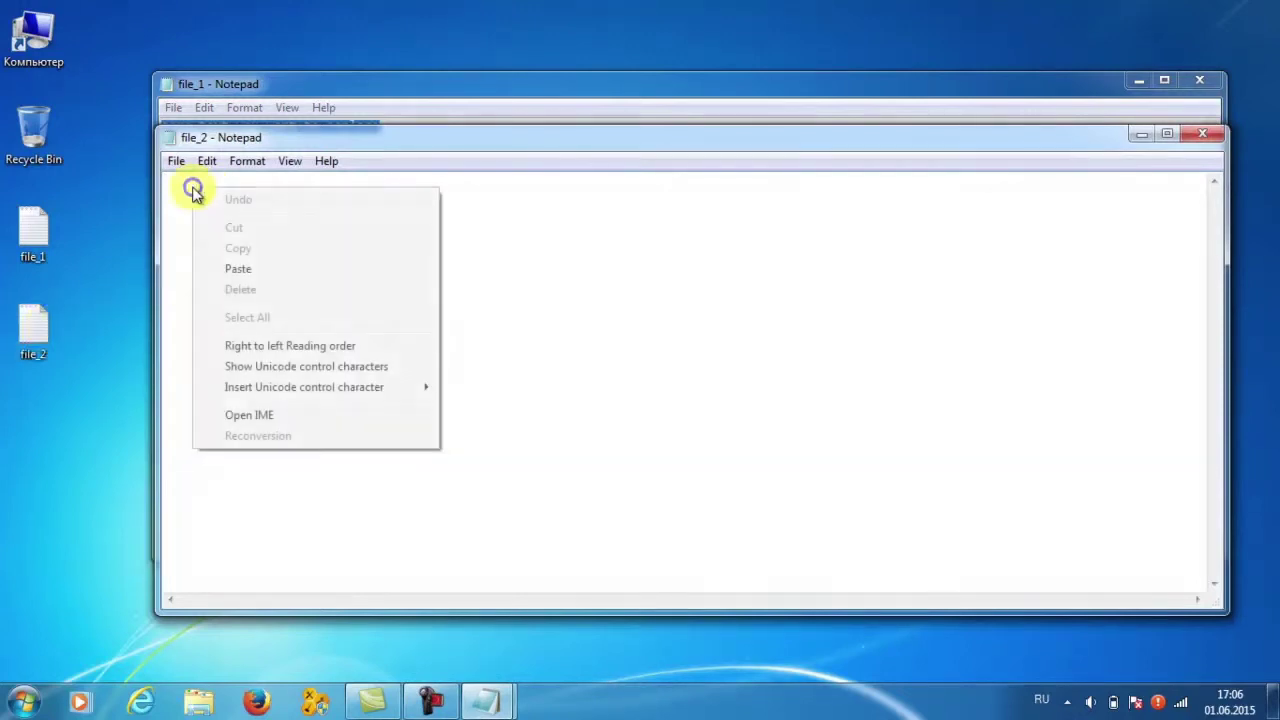
{"action": "left_click", "coordinate": [238, 270]}
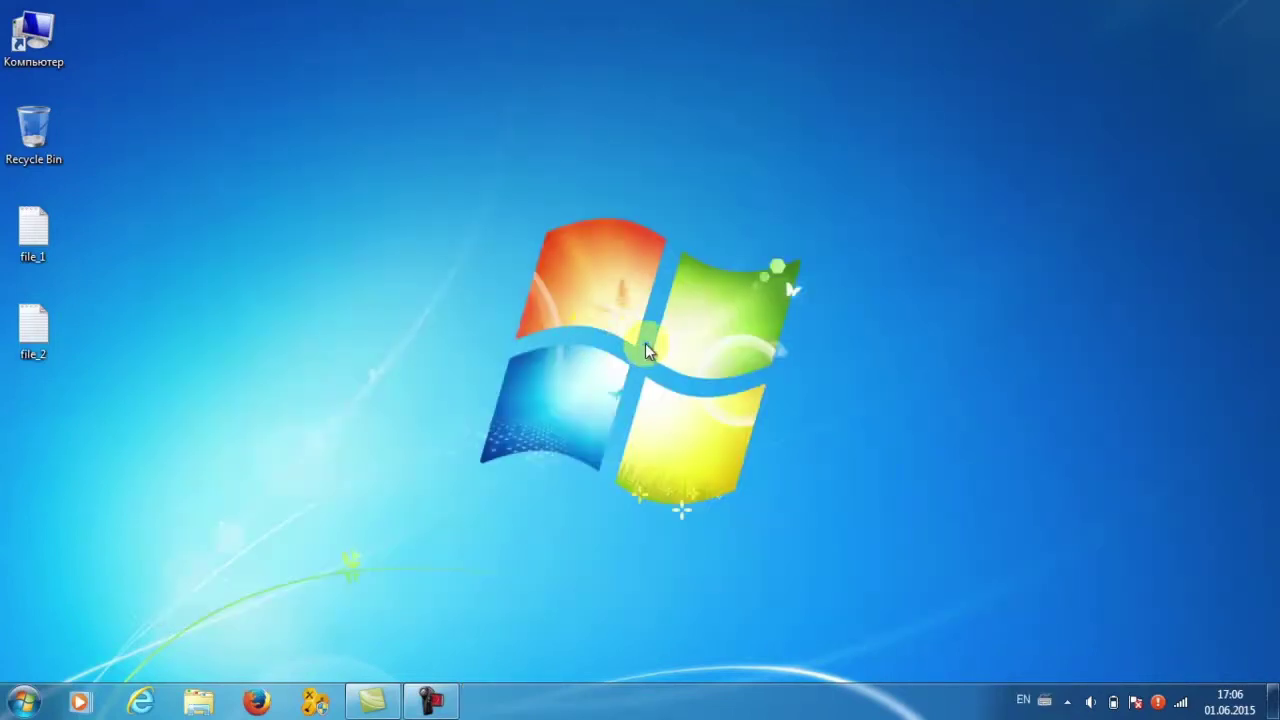
- Open a Windows Explorer window showing the Libraries and close it
{"action": "left_click", "coordinate": [196, 704]}
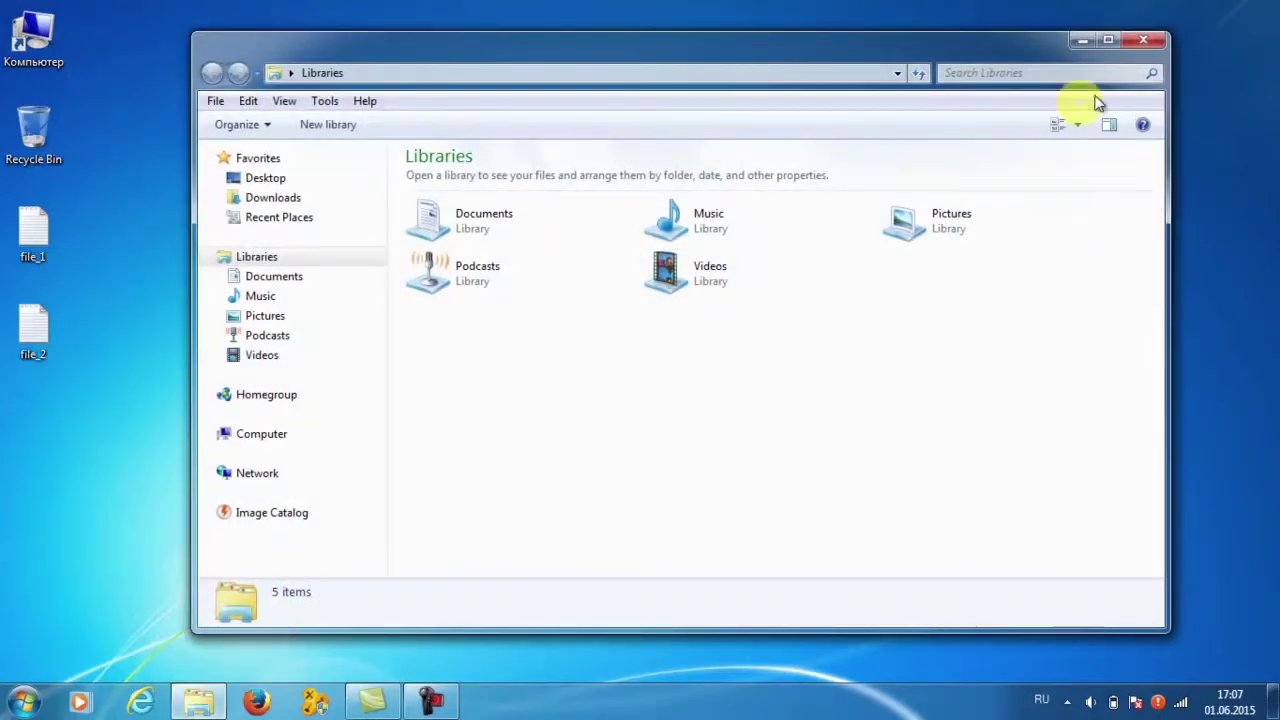
{"action": "left_click", "coordinate": [1143, 44]}
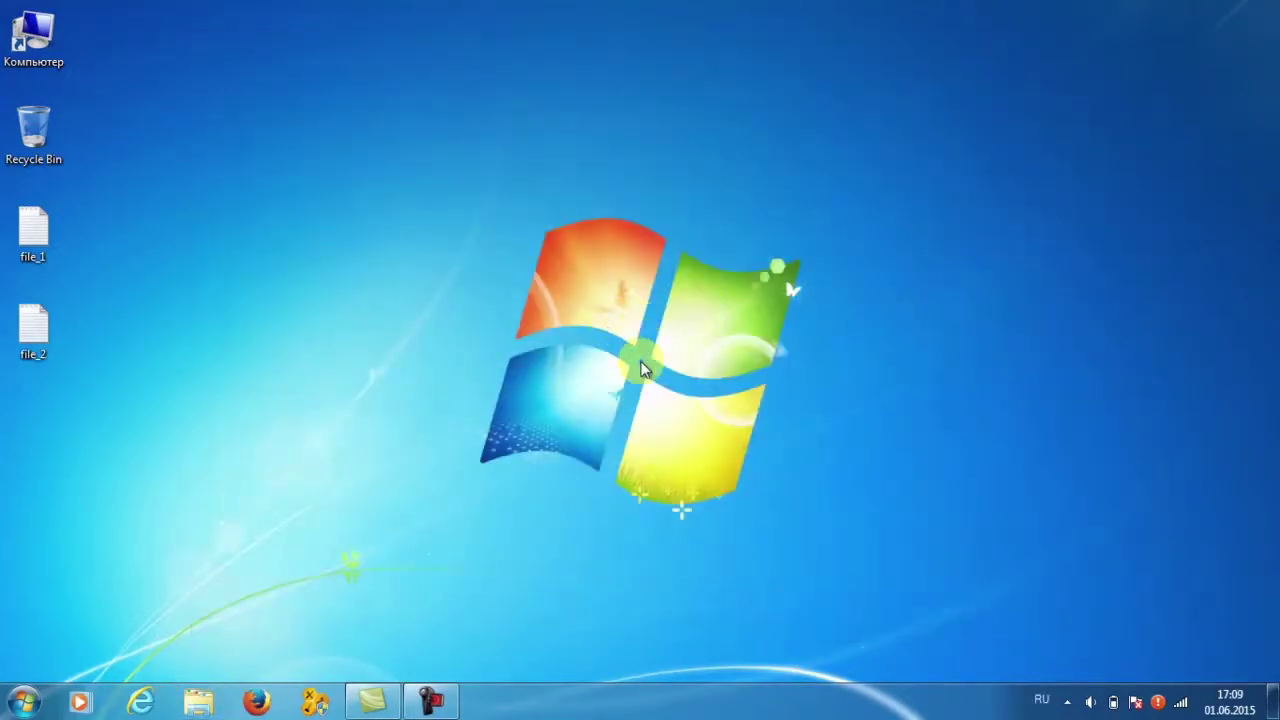
- Create a folder named "my new folder" on Local Disk (D:) in Windows Explorer
{"action": "left_click", "coordinate": [194, 706]}
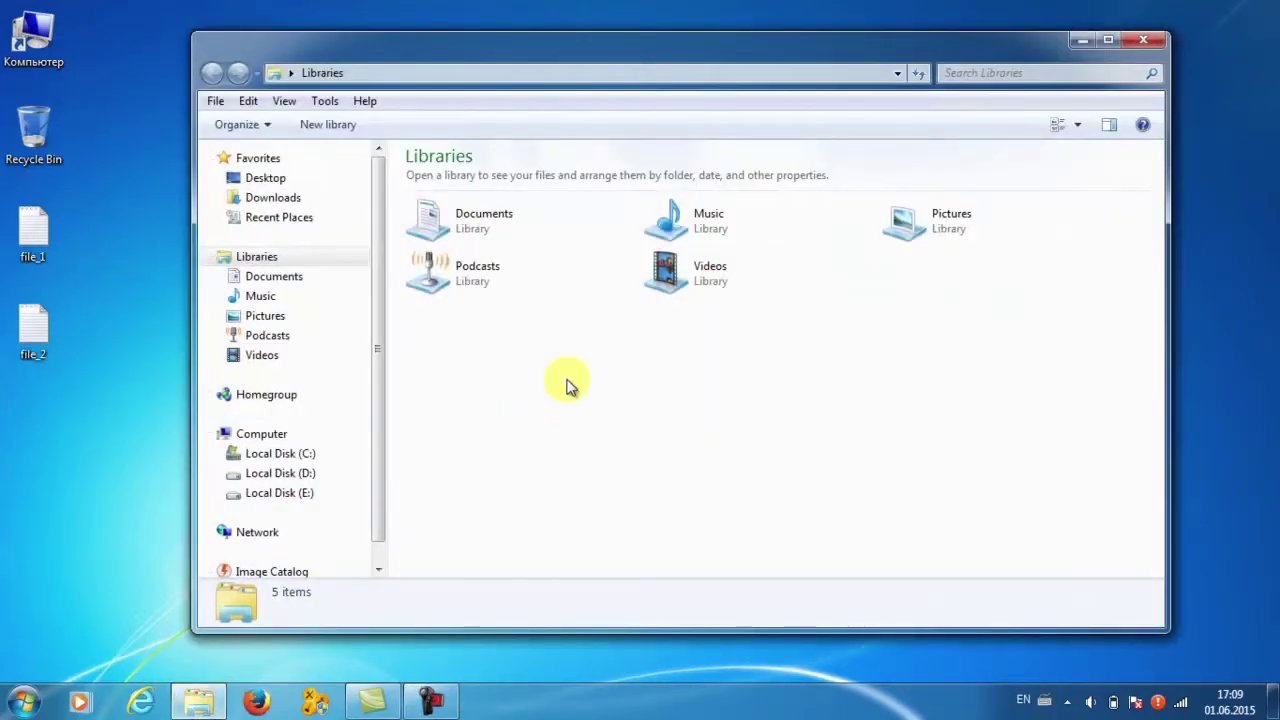
{"action": "left_click", "coordinate": [264, 478]}
{"action": "right_click", "coordinate": [640, 298]}
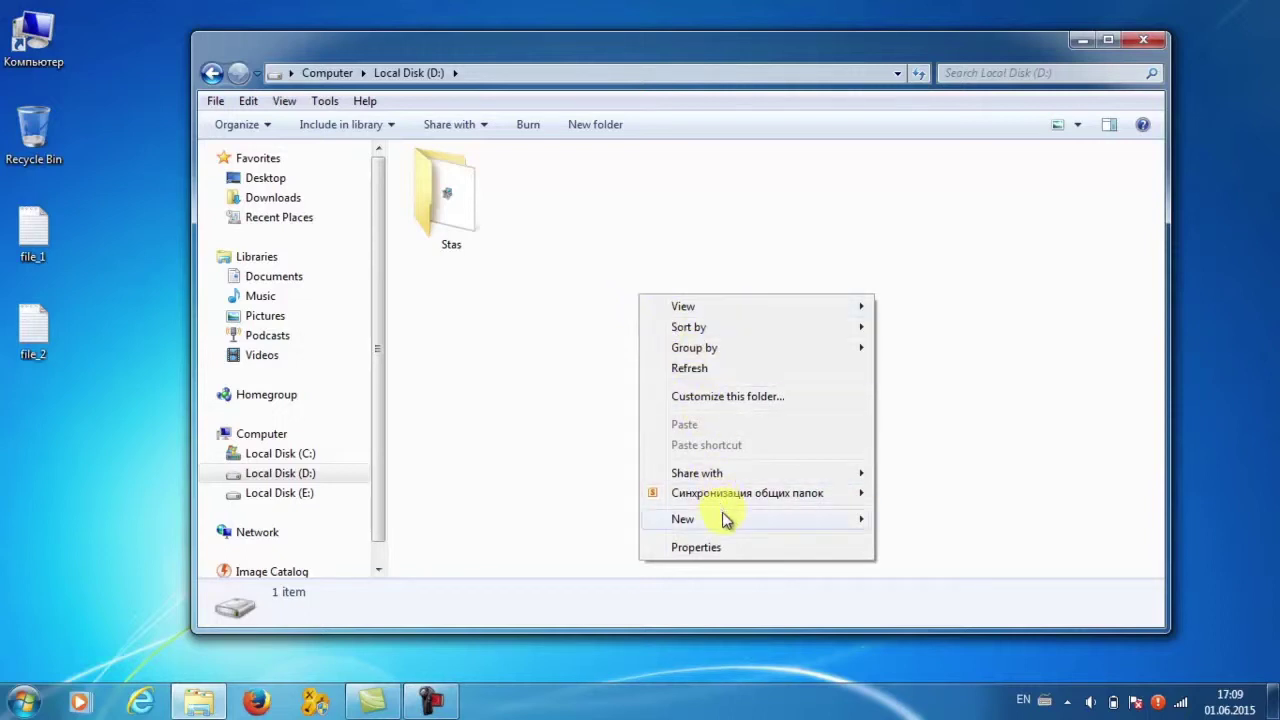
{"action": "mouse_move", "coordinate": [722, 517]}
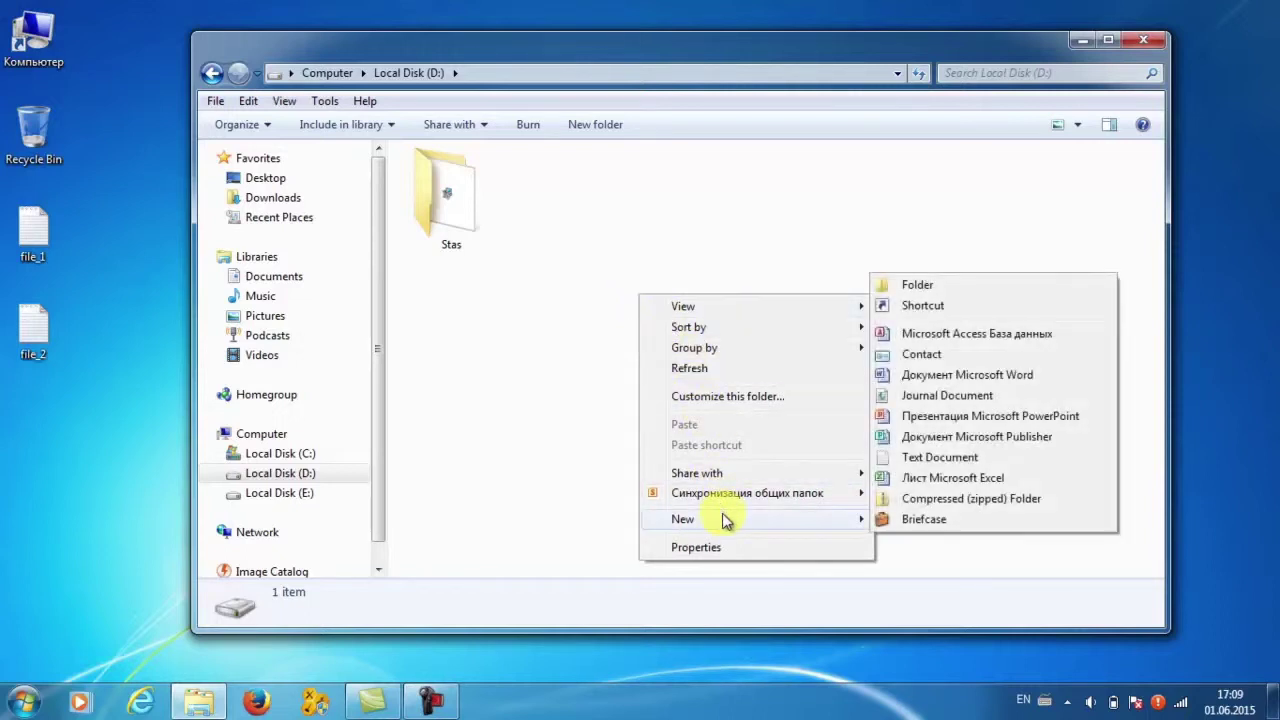
{"action": "left_click", "coordinate": [953, 285]}
{"action": "type", "text": "y"}
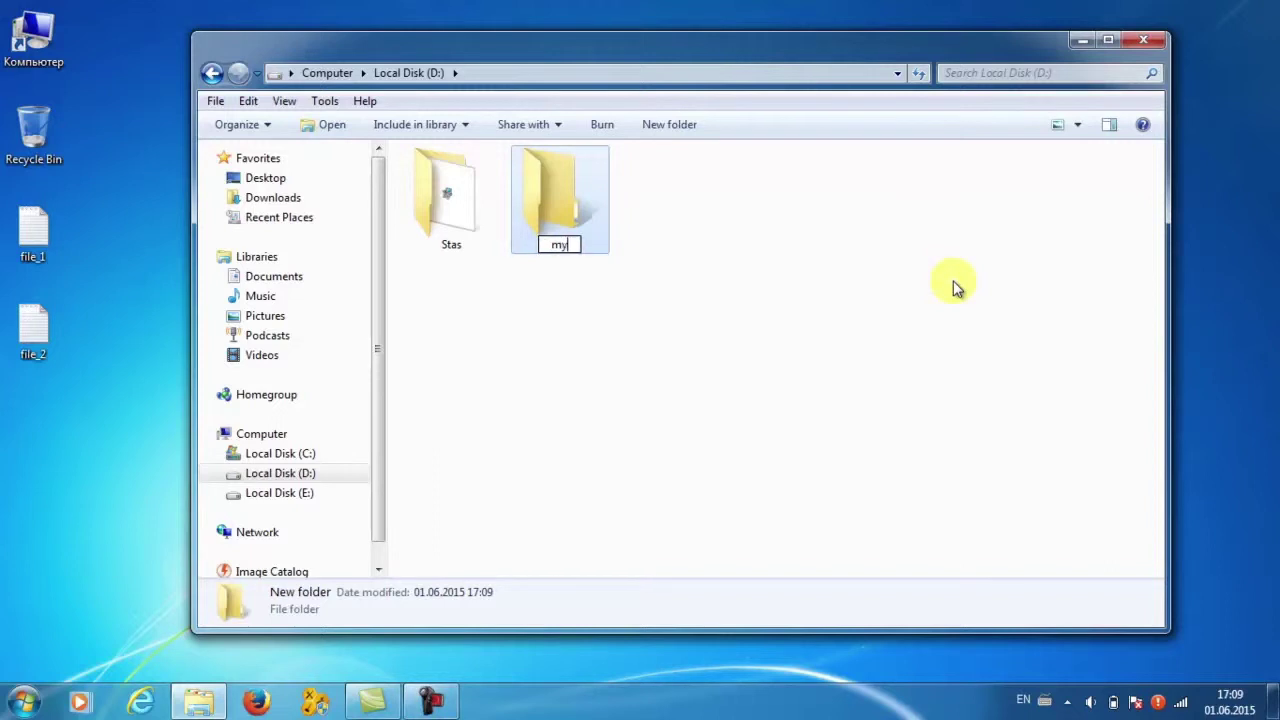
{"action": "type", "text": " new"}
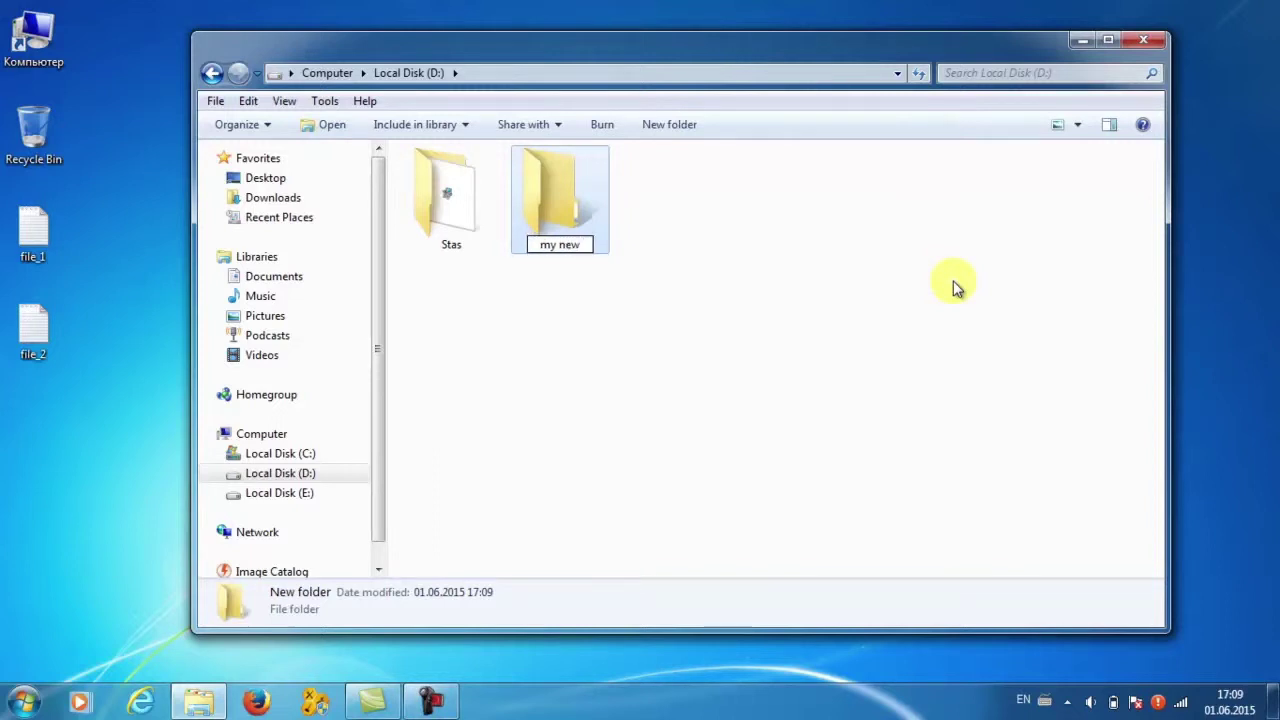
{"action": "type", "text": " folder"}
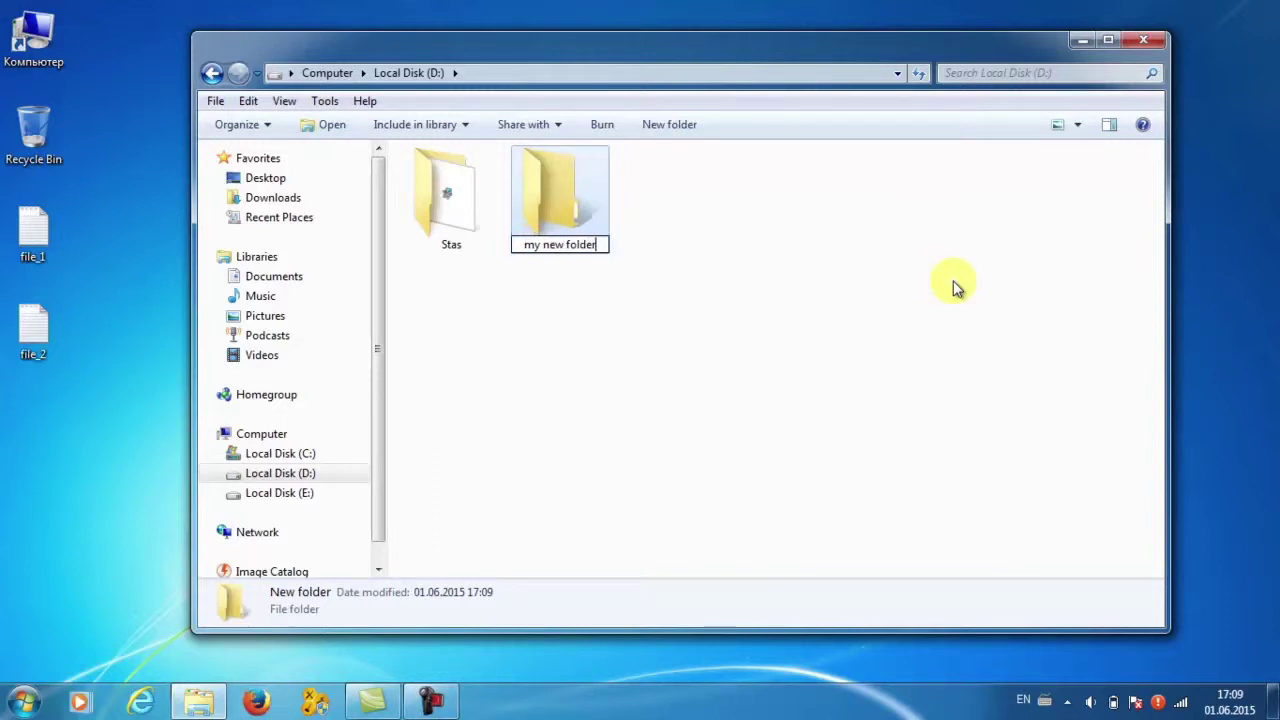
{"action": "key", "text": "Return"}
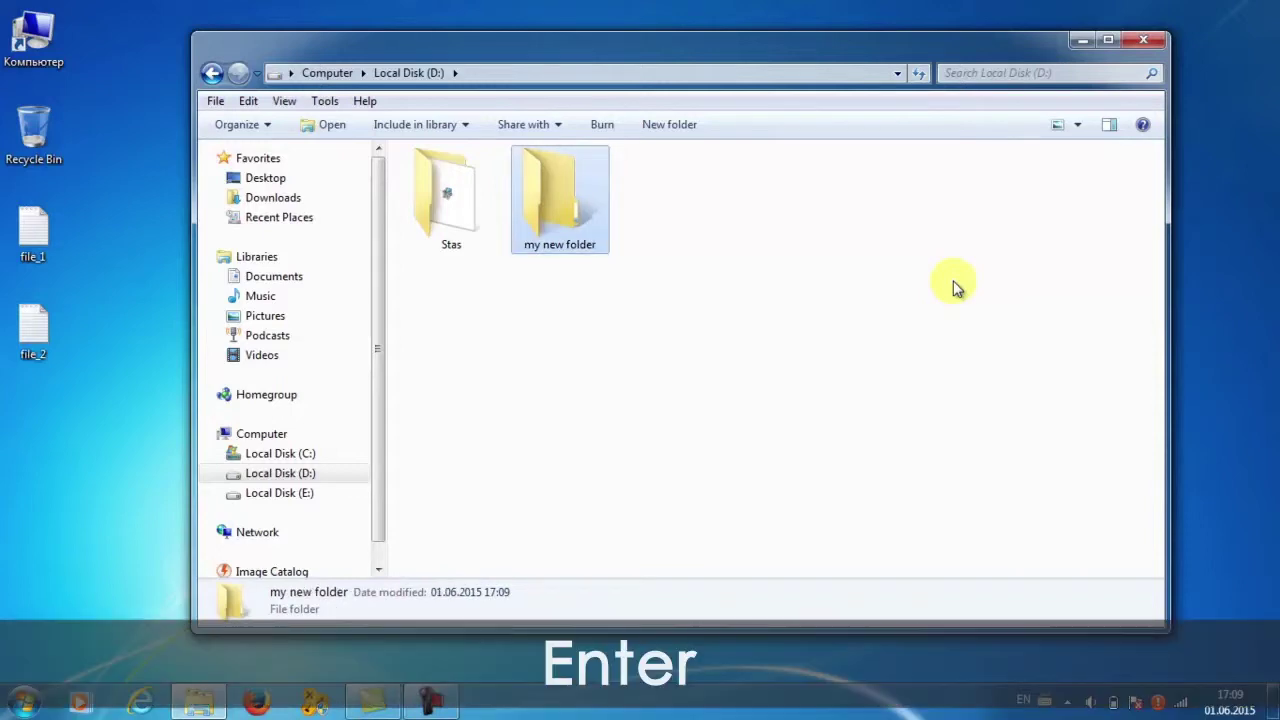
{"action": "left_click", "coordinate": [750, 340]}
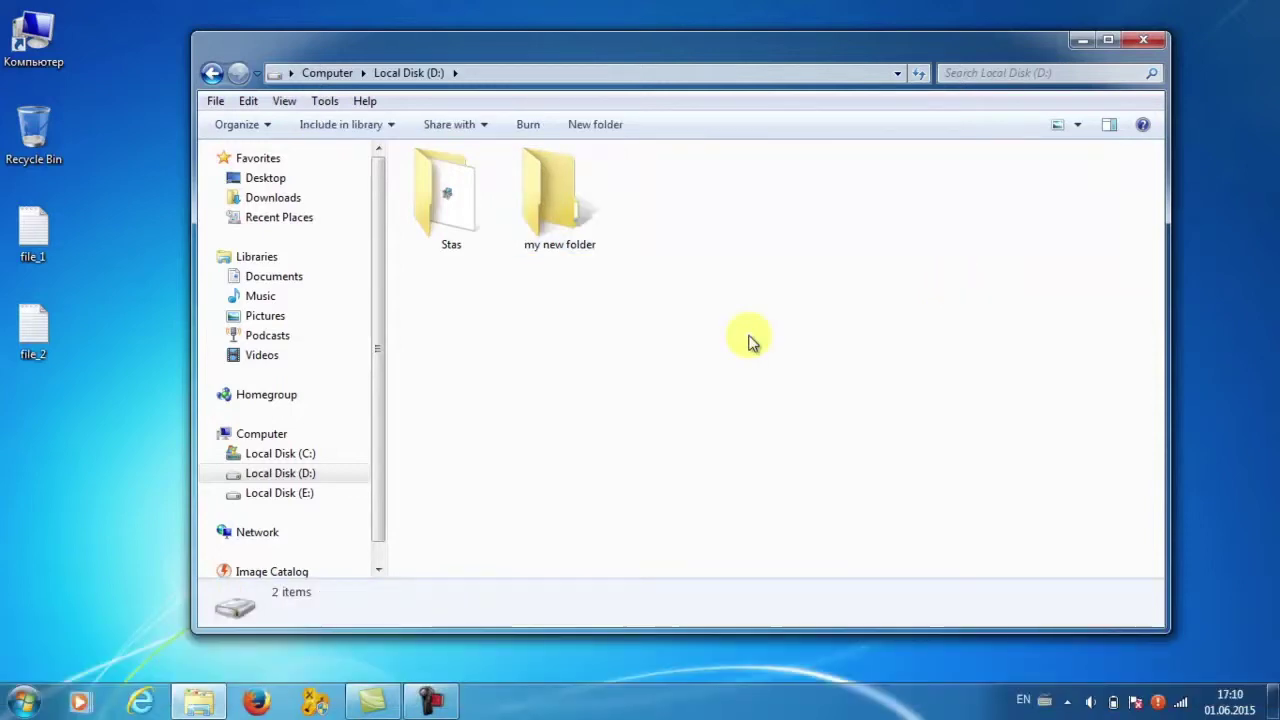
- Rename the folder "my new folder" on Local Disk (D:) to "other name"
{"action": "right_click", "coordinate": [562, 215]}
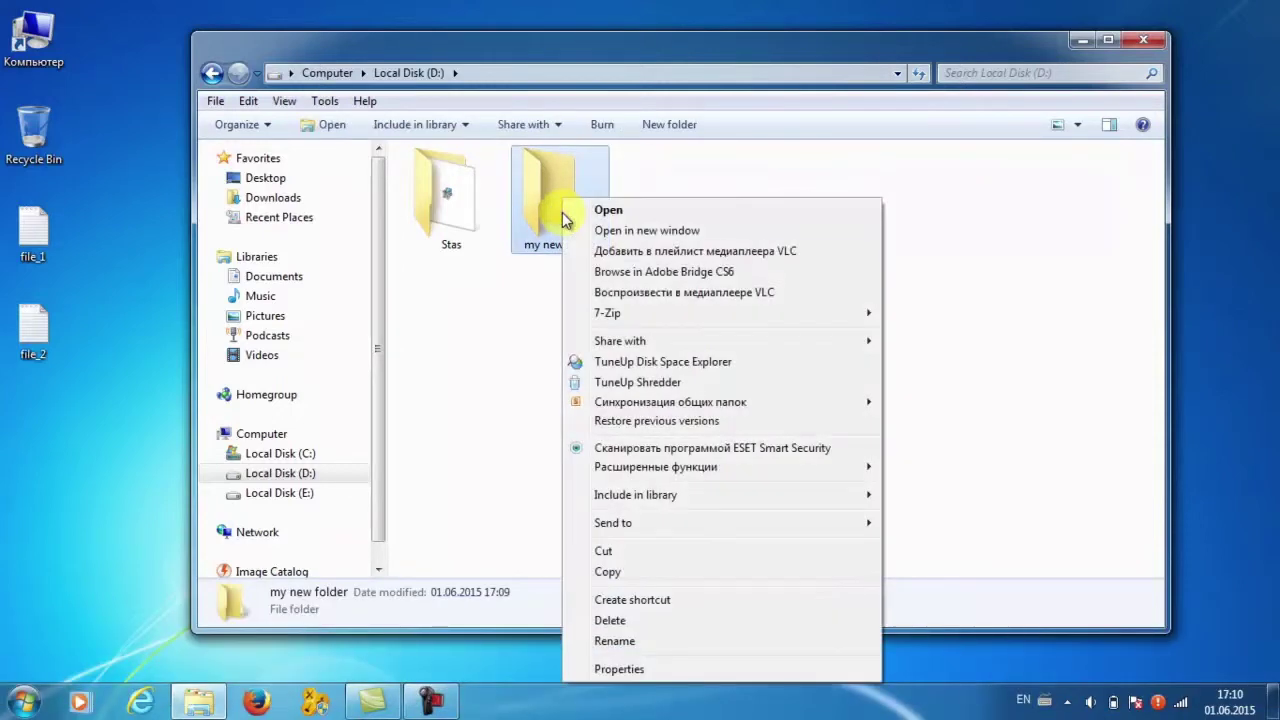
{"action": "left_click", "coordinate": [645, 640]}
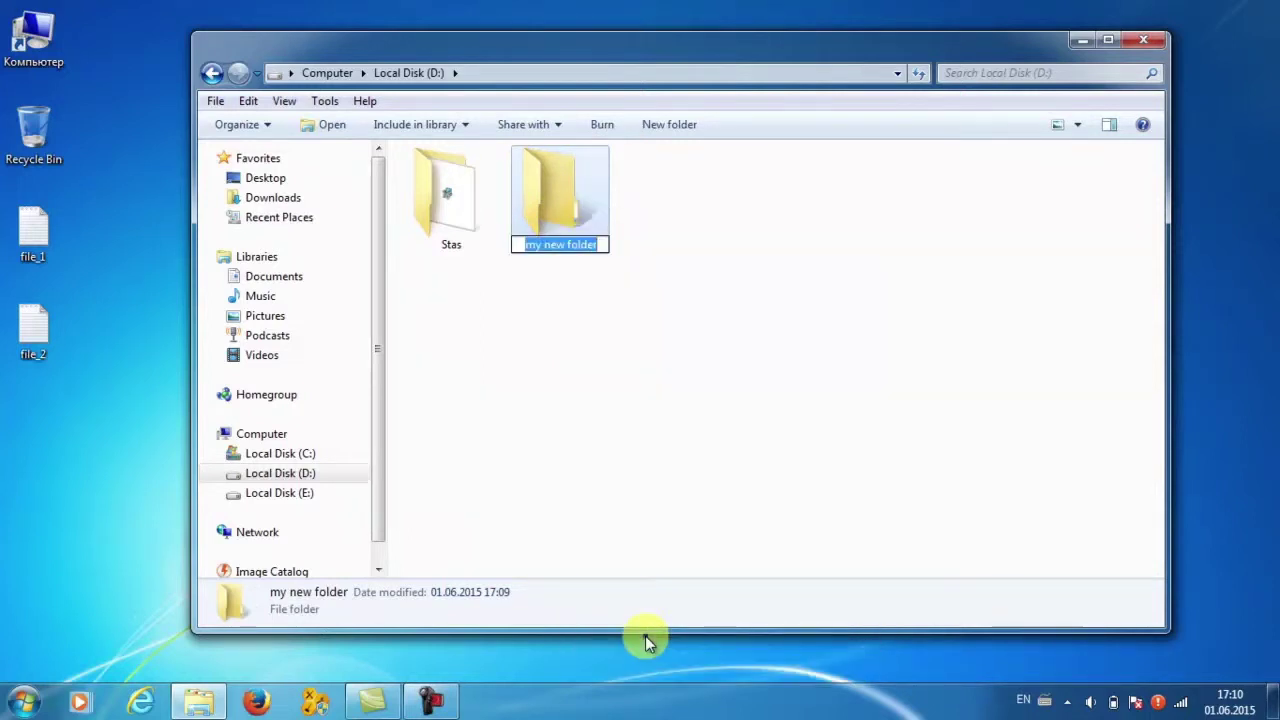
{"action": "type", "text": "other"}
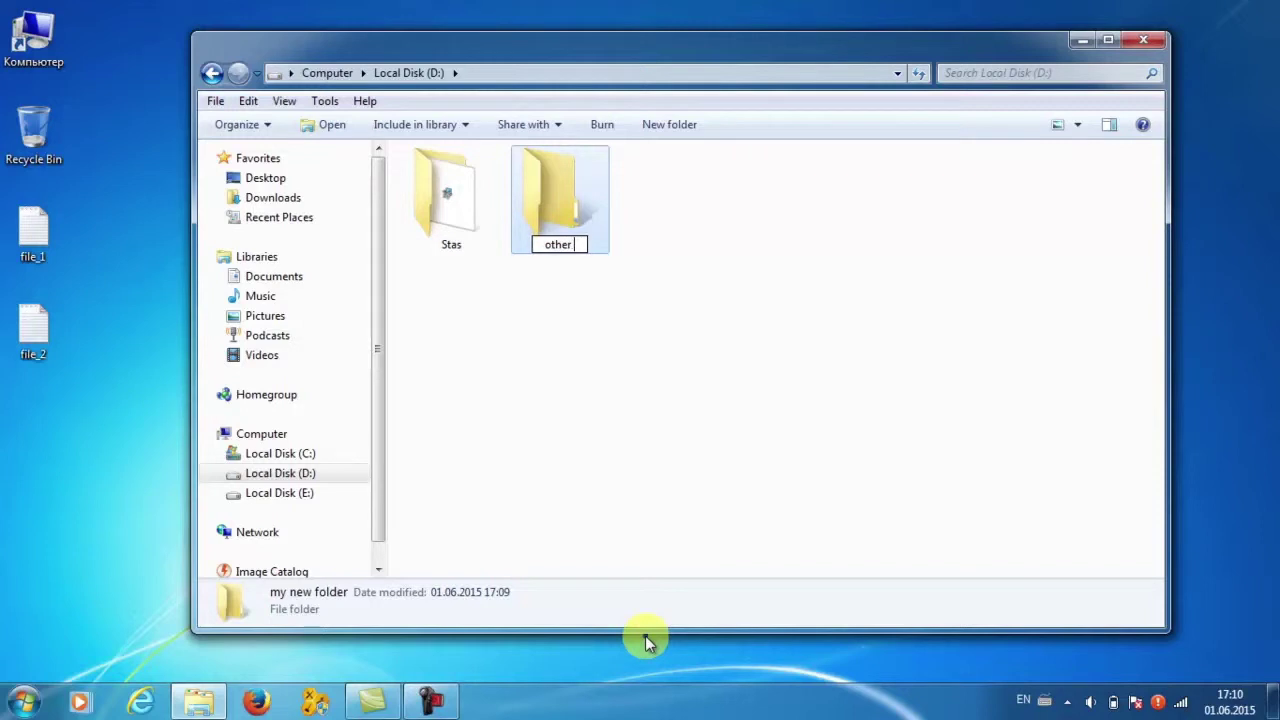
{"action": "type", "text": " name"}
{"action": "key", "text": "Return"}
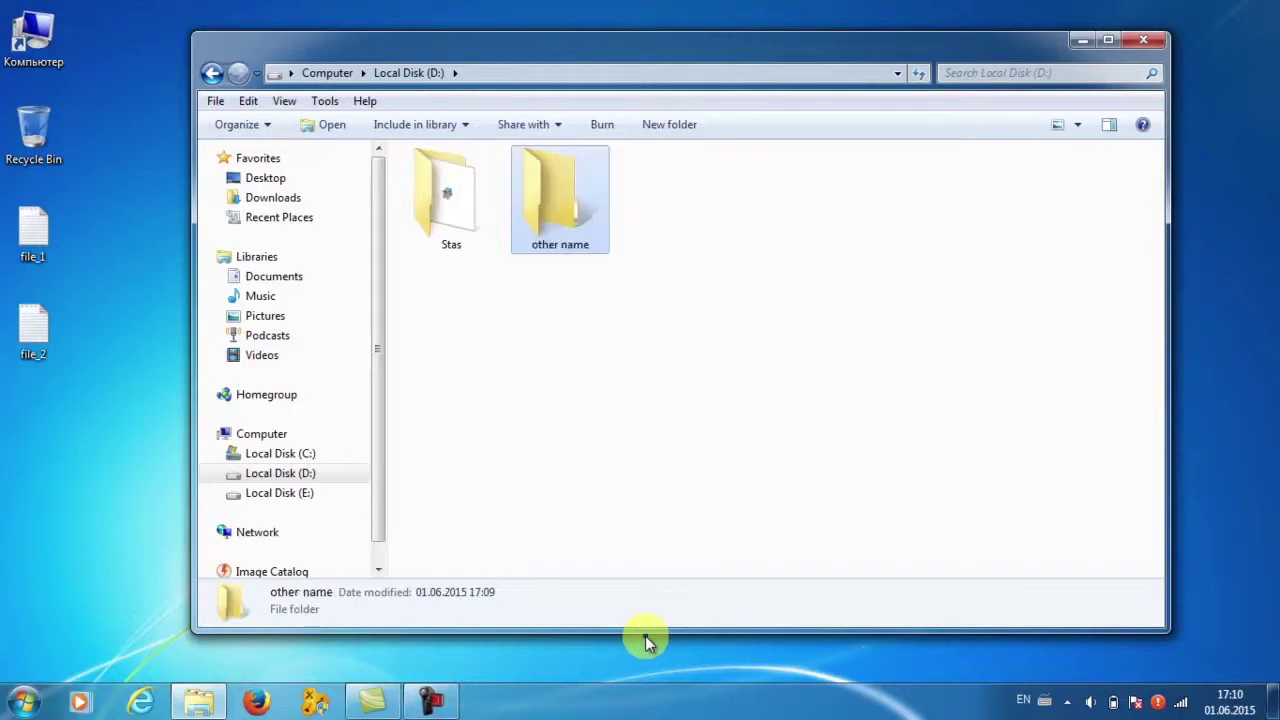
{"action": "left_click", "coordinate": [697, 424]}
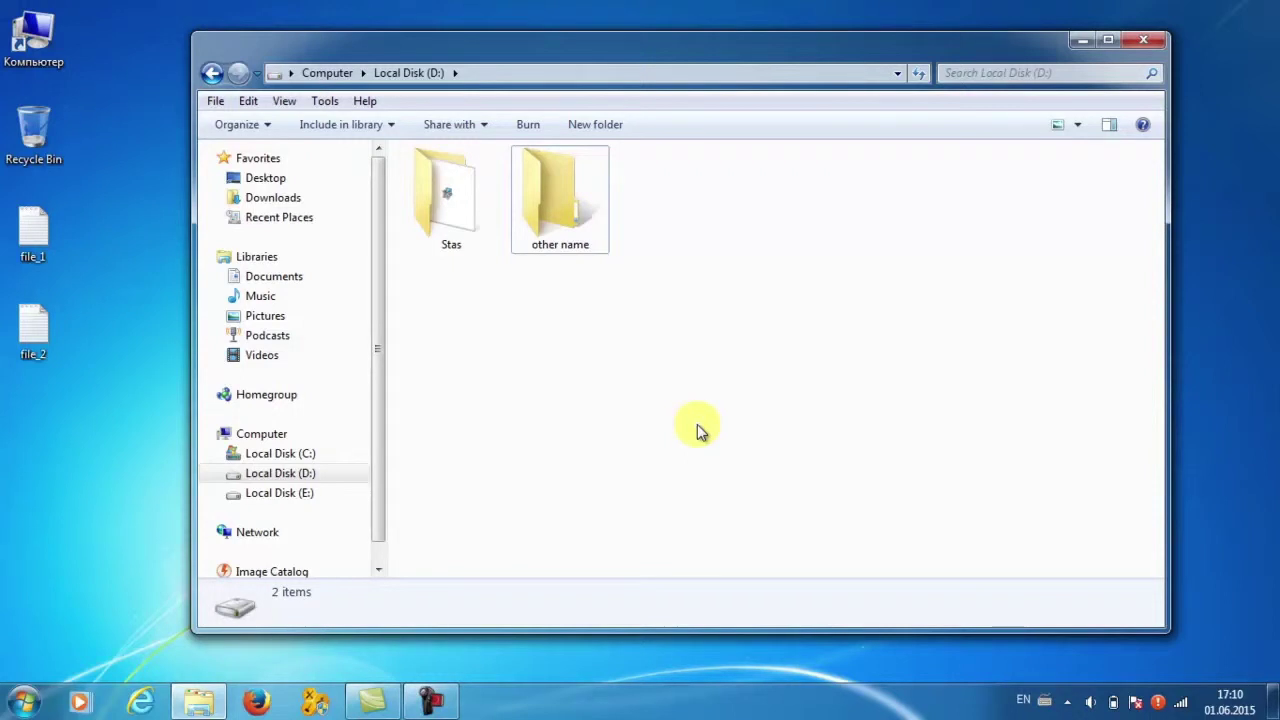
- Copy the folder "other name" from Local Disk (D:) and paste it into Local Disk (C:)
{"action": "right_click", "coordinate": [568, 206]}
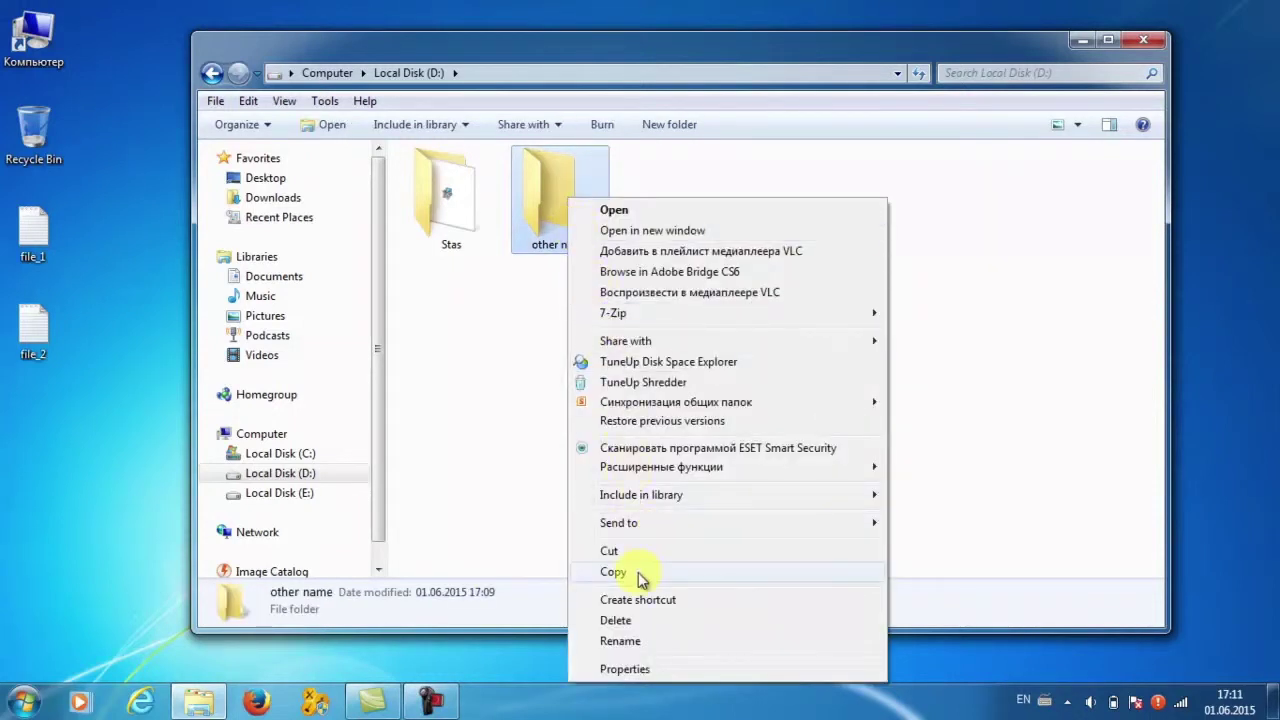
{"action": "left_click", "coordinate": [641, 576]}
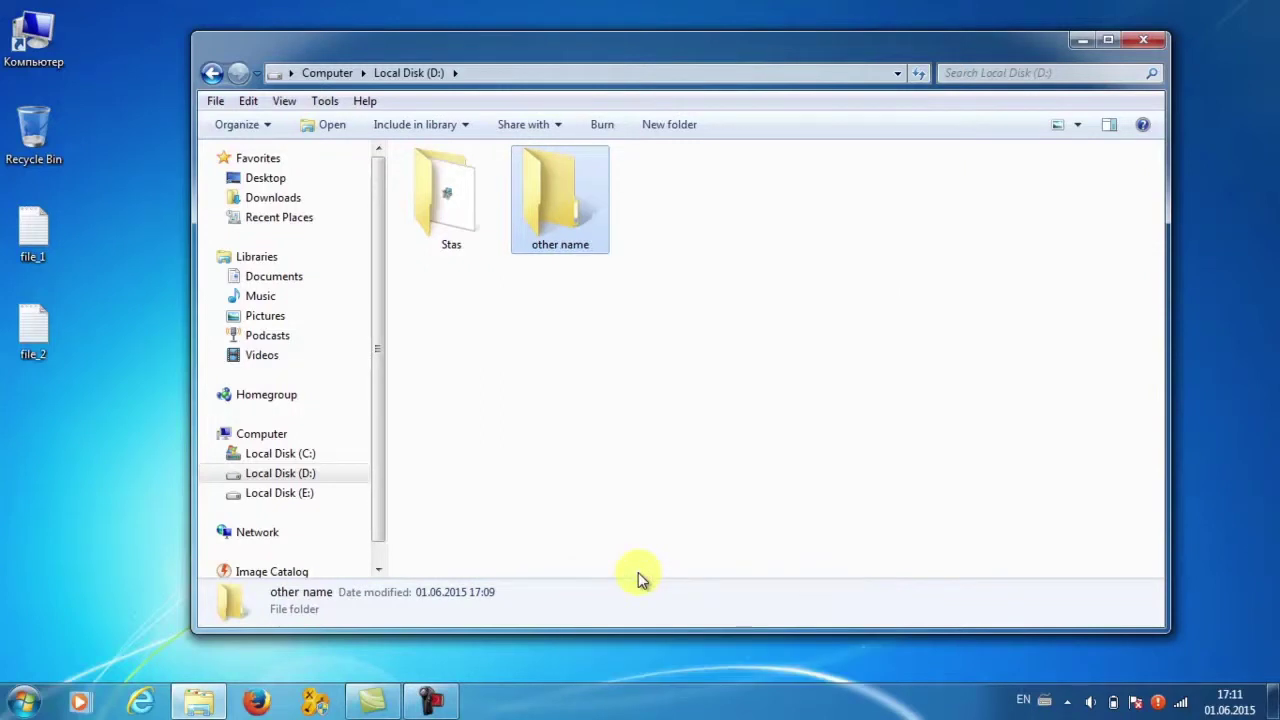
{"action": "left_click", "coordinate": [293, 458]}
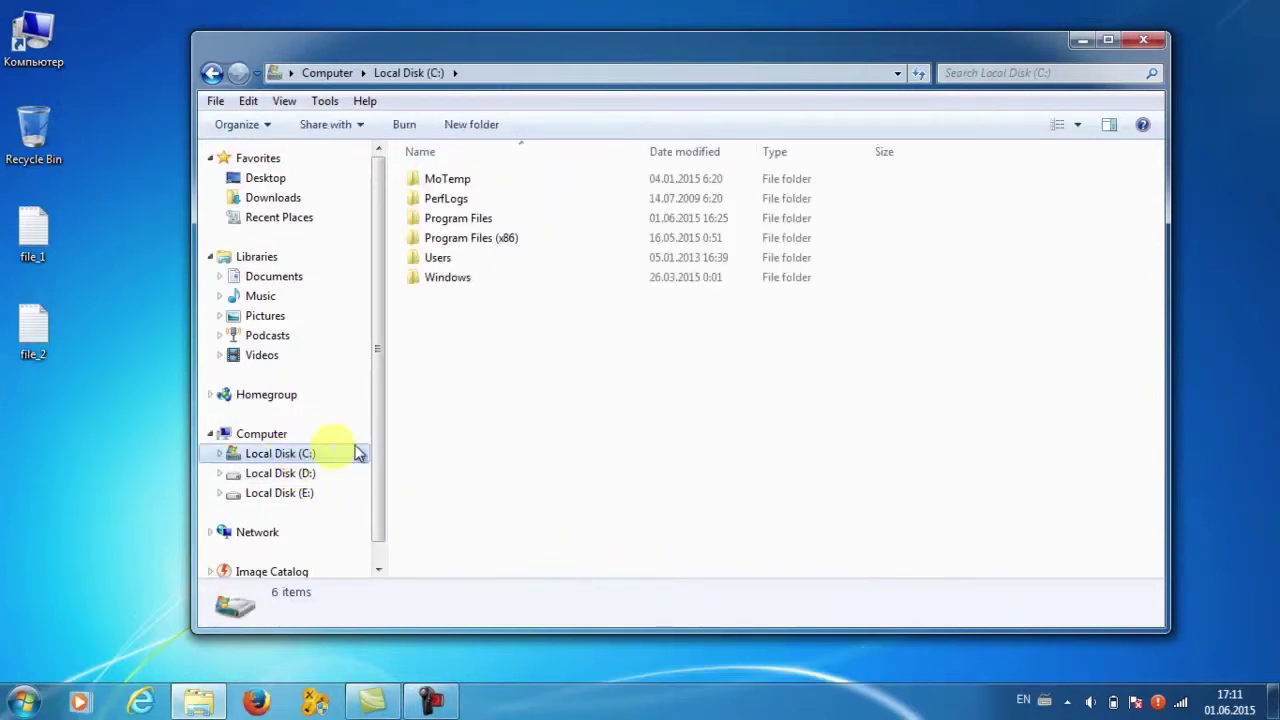
{"action": "right_click", "coordinate": [600, 441]}
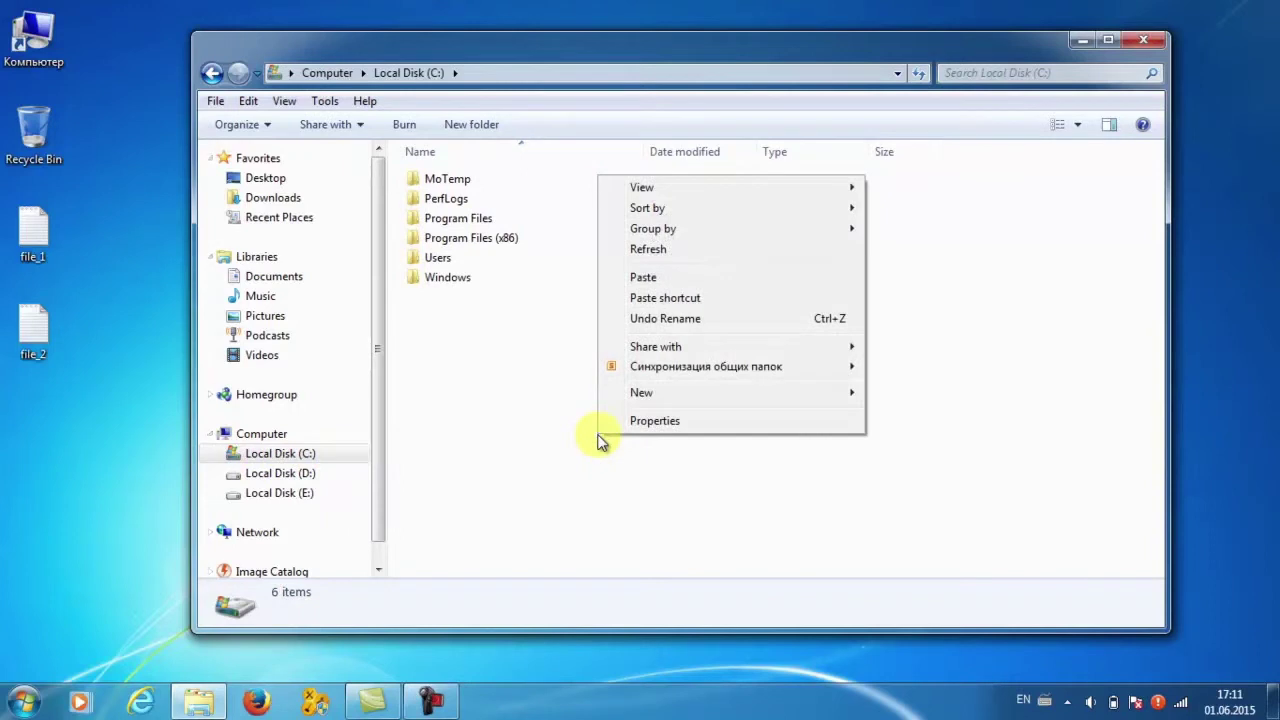
{"action": "left_click", "coordinate": [645, 280]}
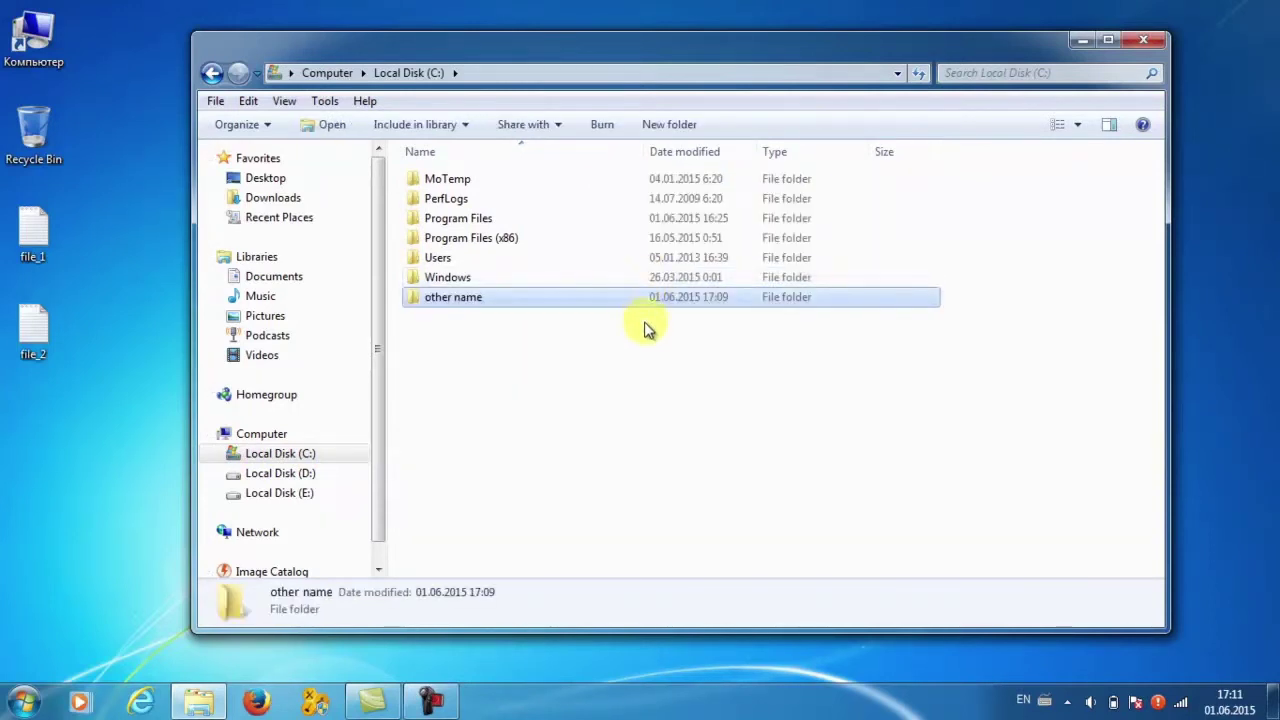
{"action": "left_click", "coordinate": [645, 333]}
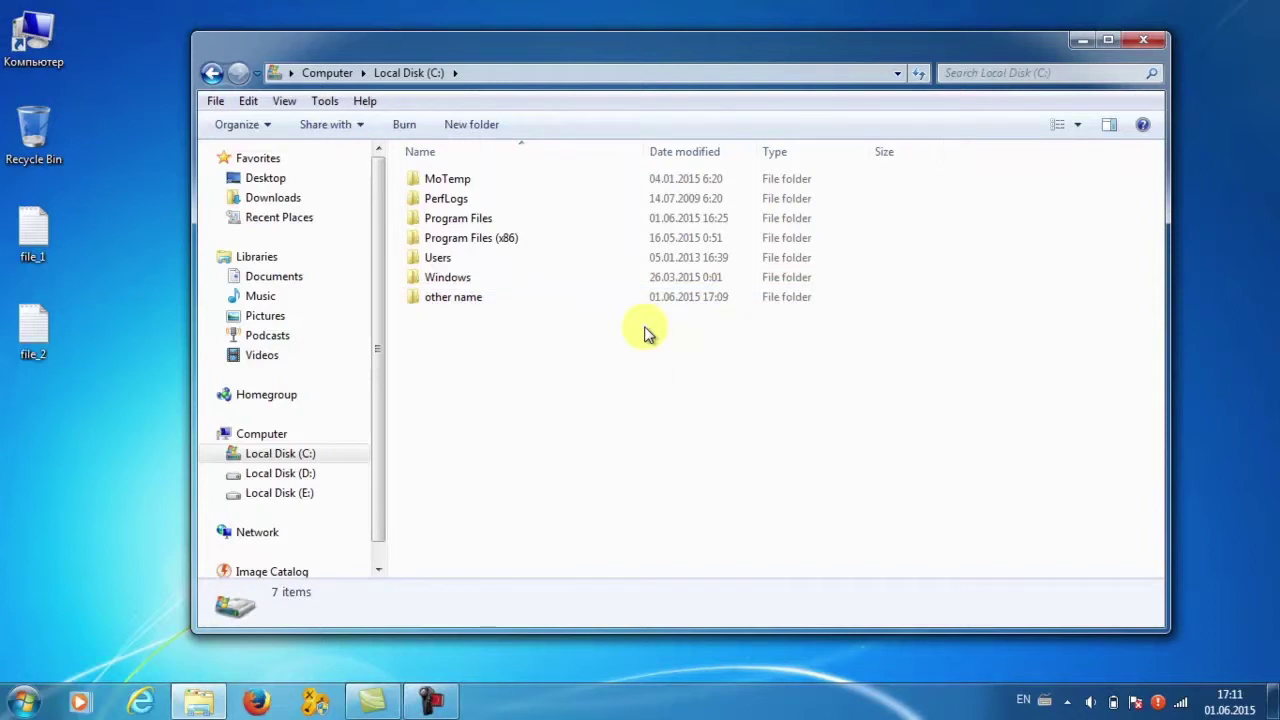
- Move file_2 from the desktop to Local Disk (D:) by cutting and pasting it
{"action": "left_click", "coordinate": [49, 318]}
{"action": "key", "text": "ctrl+x"}
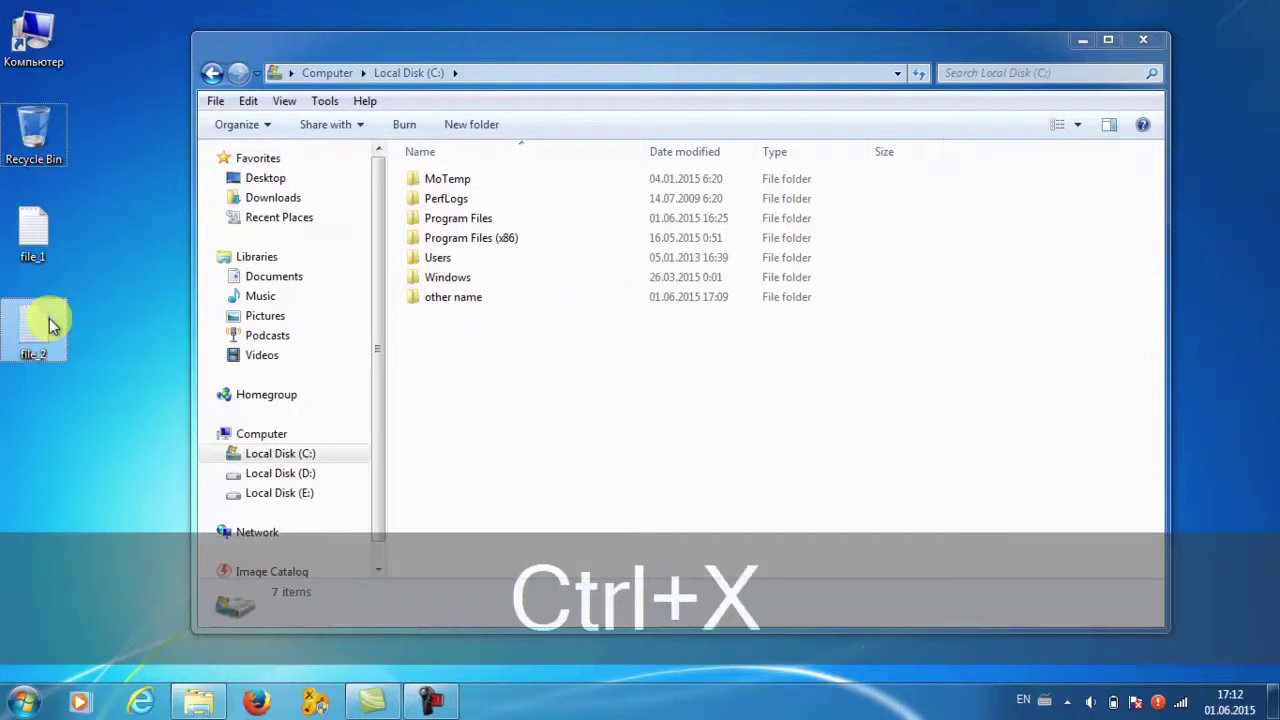
{"action": "left_click", "coordinate": [268, 474]}
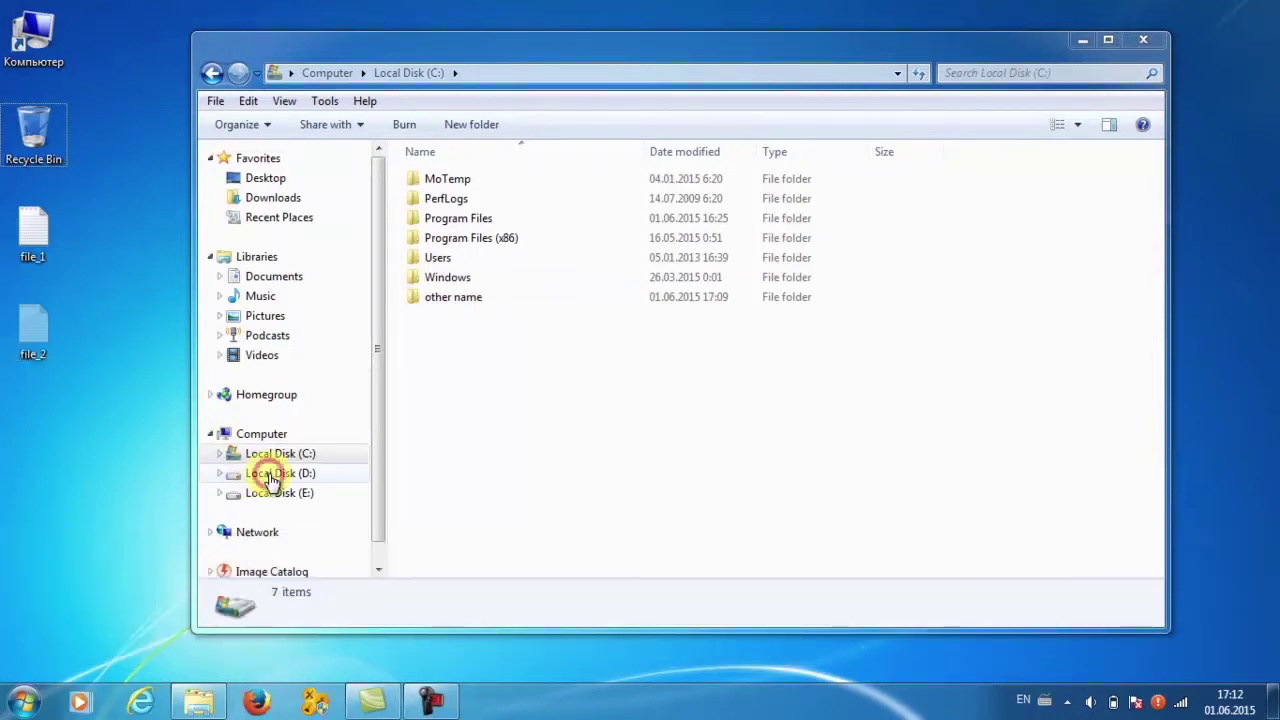
{"action": "left_click", "coordinate": [577, 408]}
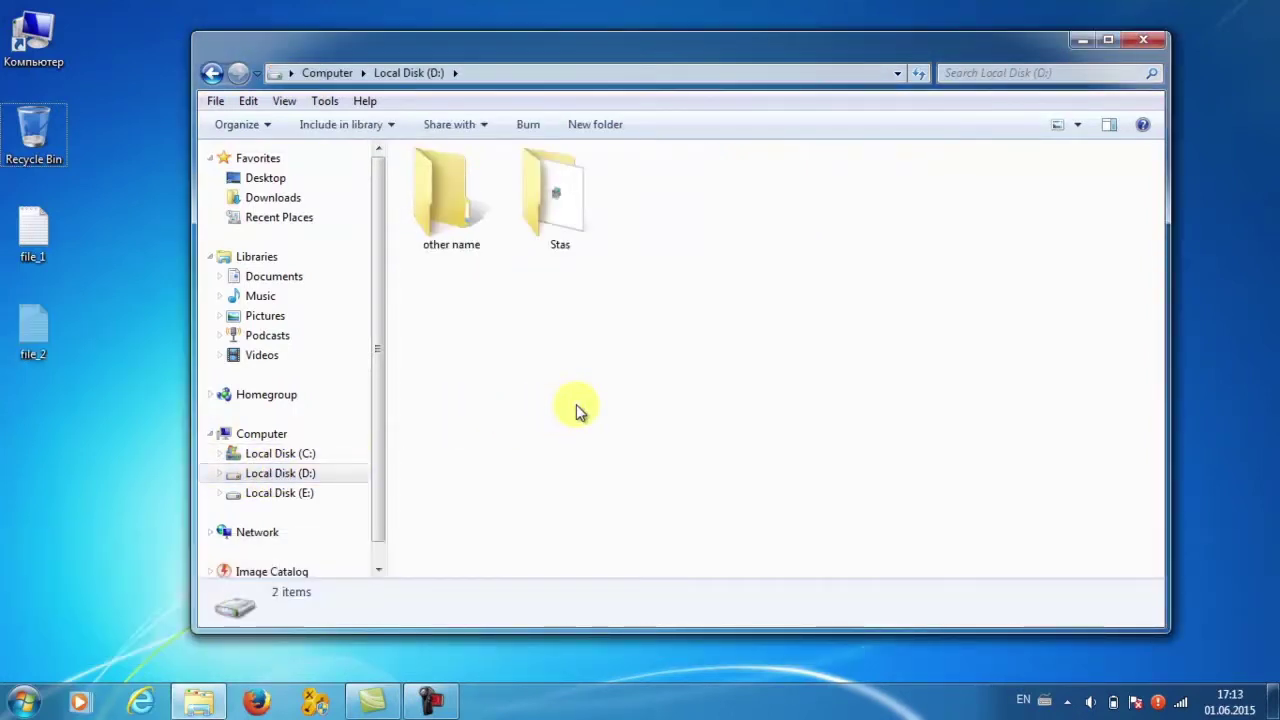
{"action": "key", "text": "ctrl+v"}
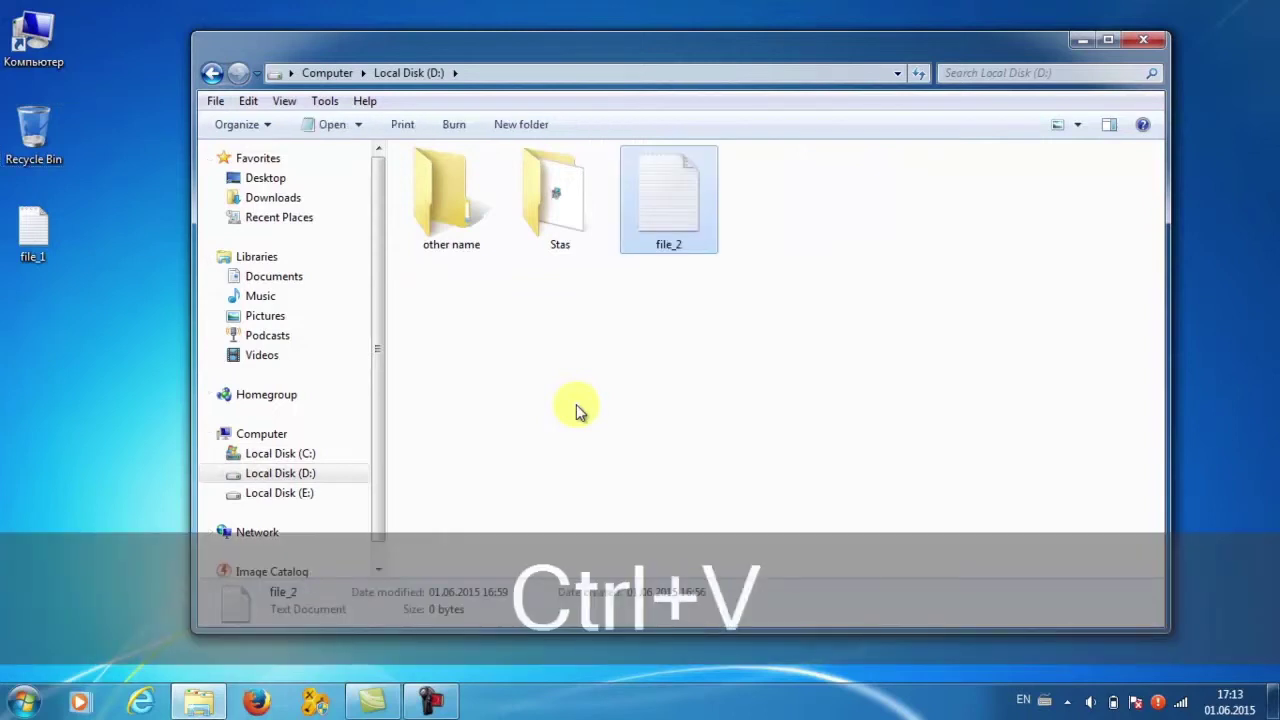
{"action": "left_click", "coordinate": [578, 410]}
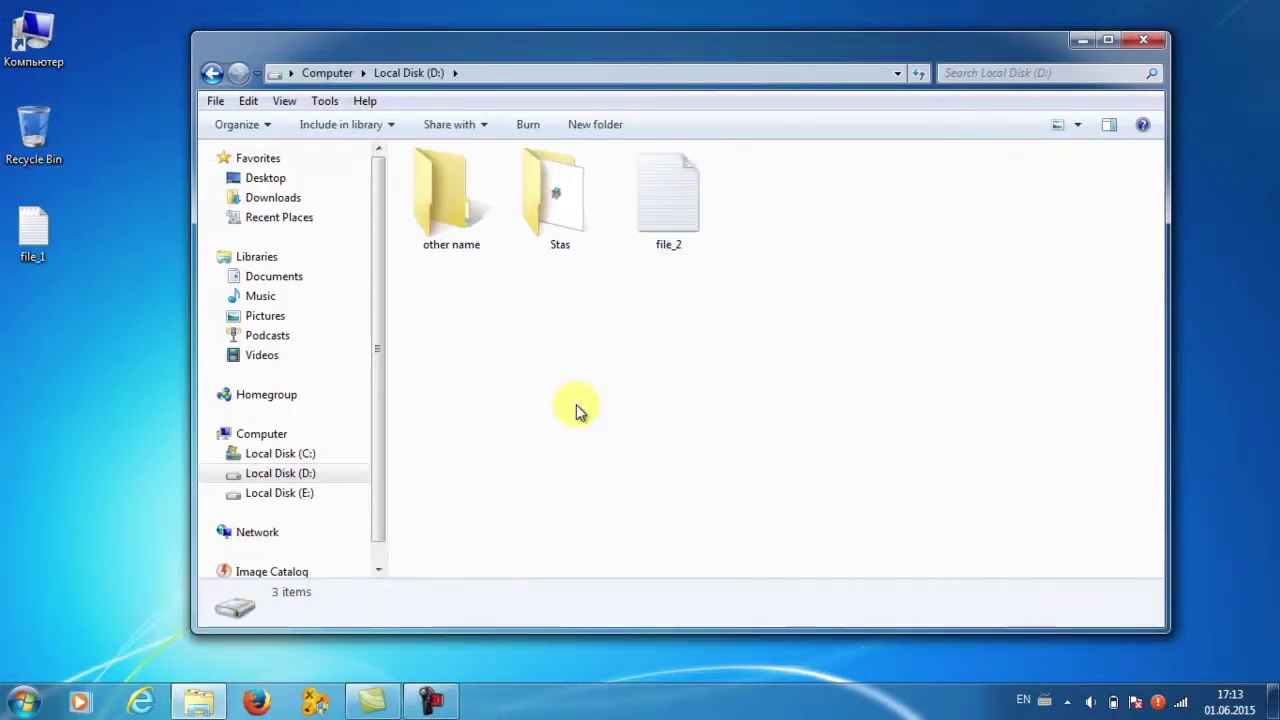
- Delete file_2 from Local Disk (D:), moving it to the Recycle Bin
{"action": "right_click", "coordinate": [674, 219]}
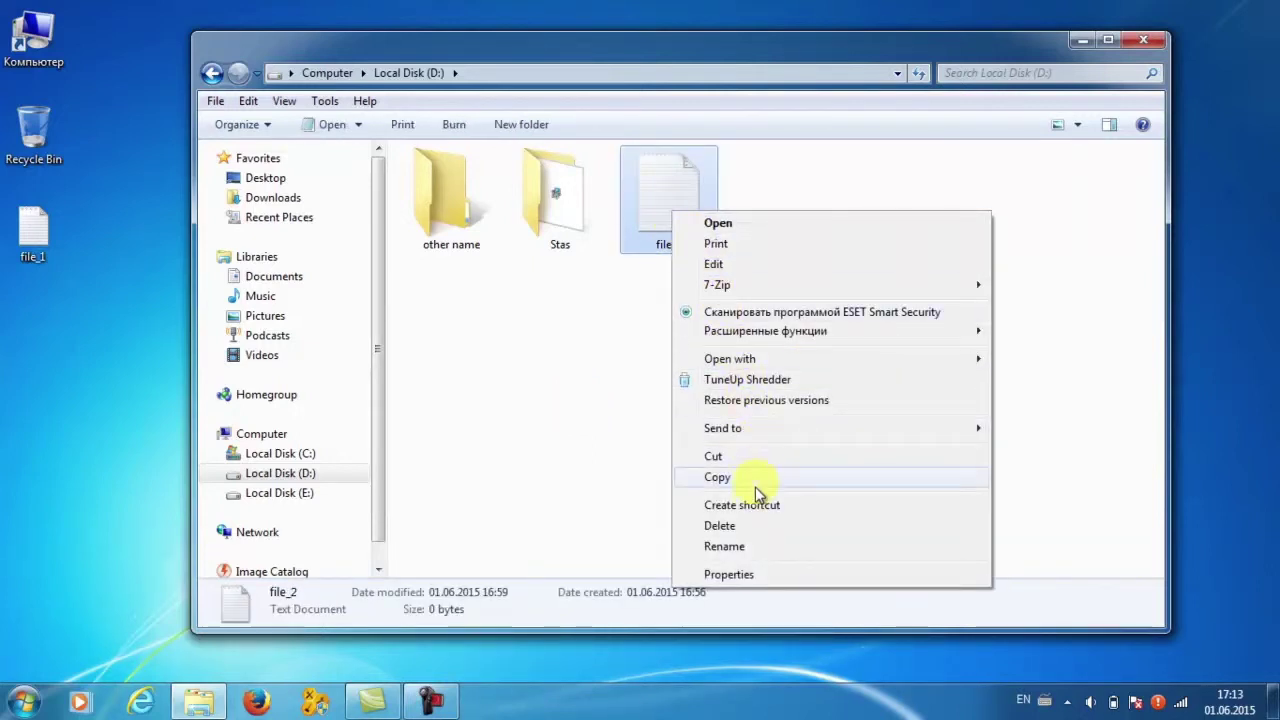
{"action": "left_click", "coordinate": [731, 525]}
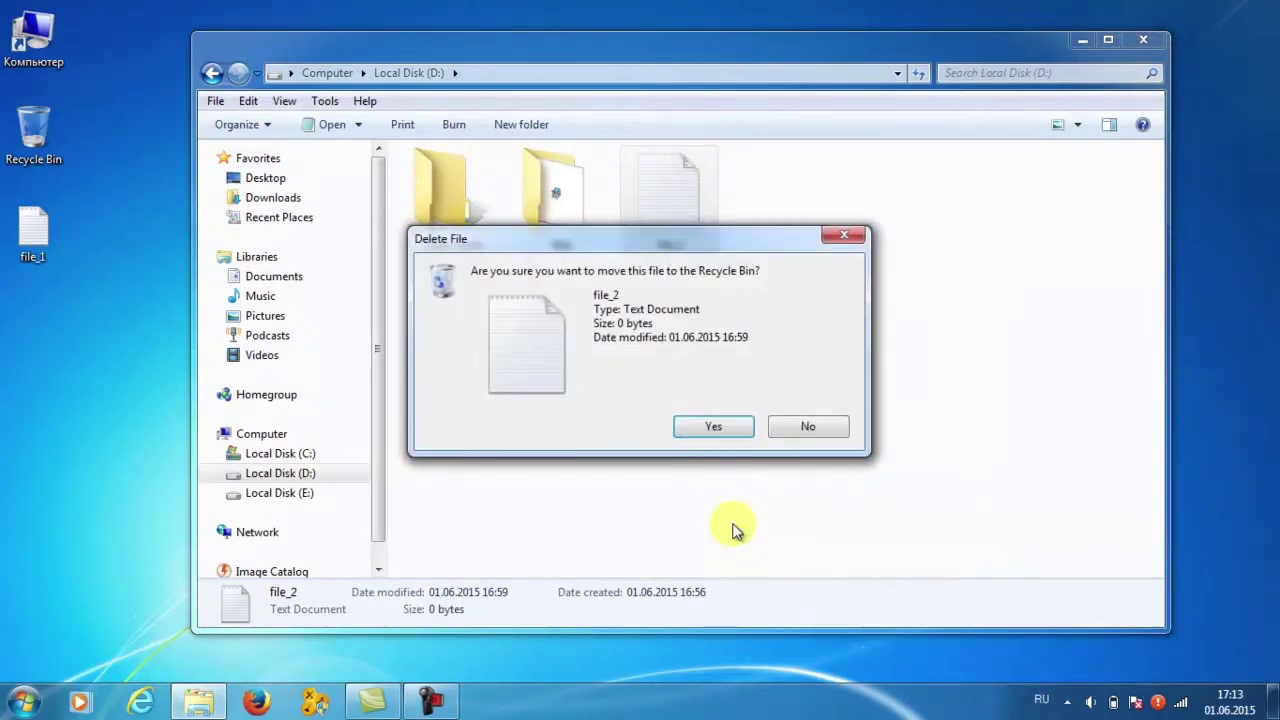
{"action": "left_click", "coordinate": [714, 428]}
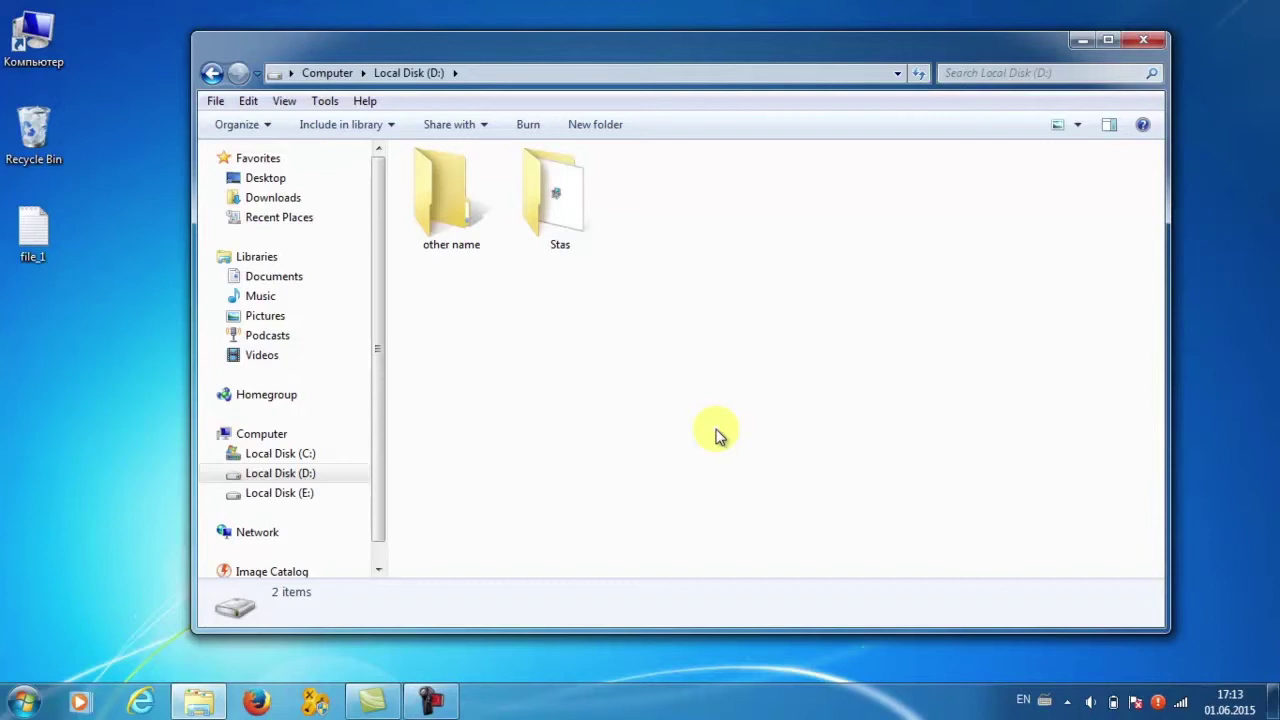
- Delete the folder "other name" from Local Disk (D:)
{"action": "left_click", "coordinate": [434, 207]}
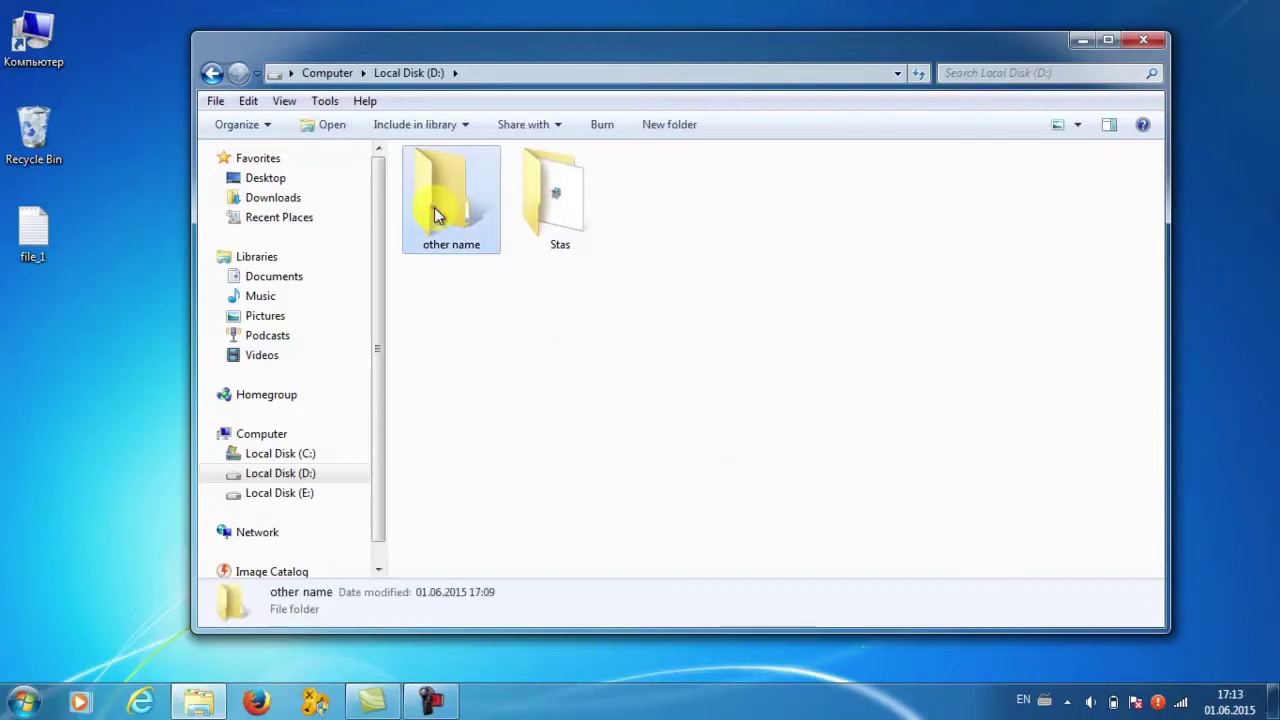
{"action": "key", "text": "Delete"}
{"action": "key", "text": "Return"}
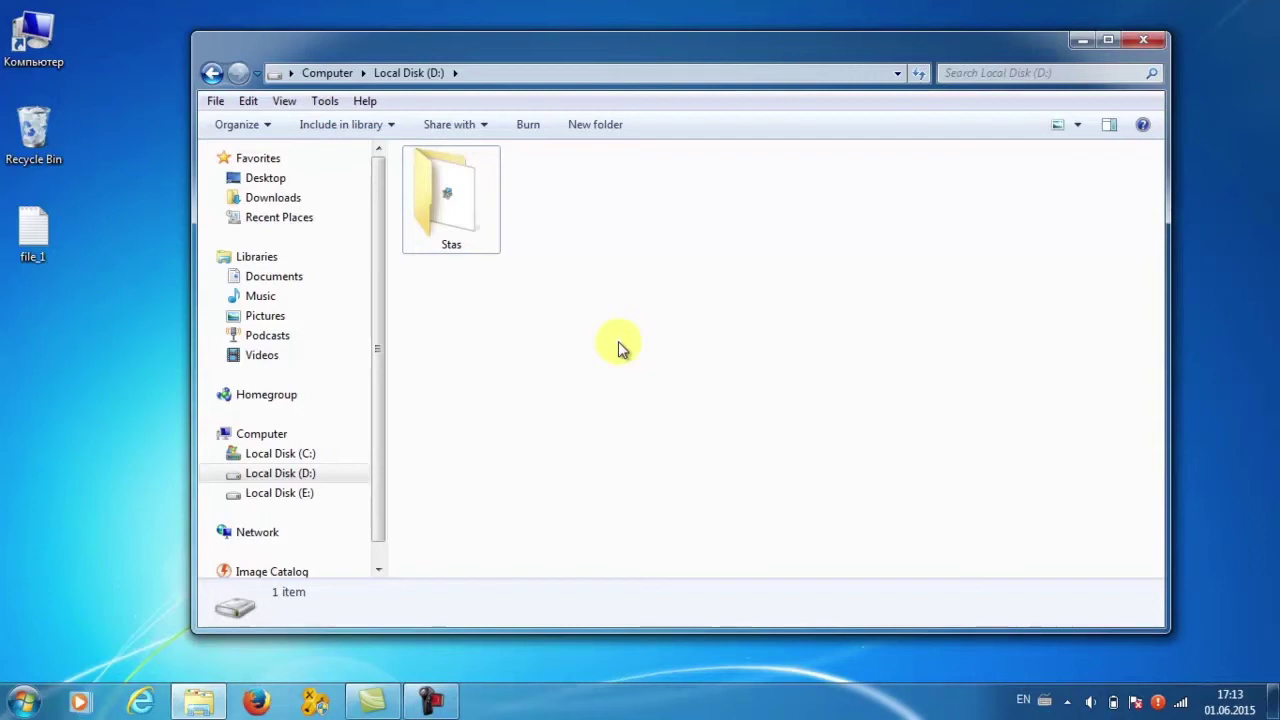
- Close the Local Disk (D:) window, and open and close a new Windows Explorer window showing the Libraries
{"action": "left_click", "coordinate": [1141, 39]}
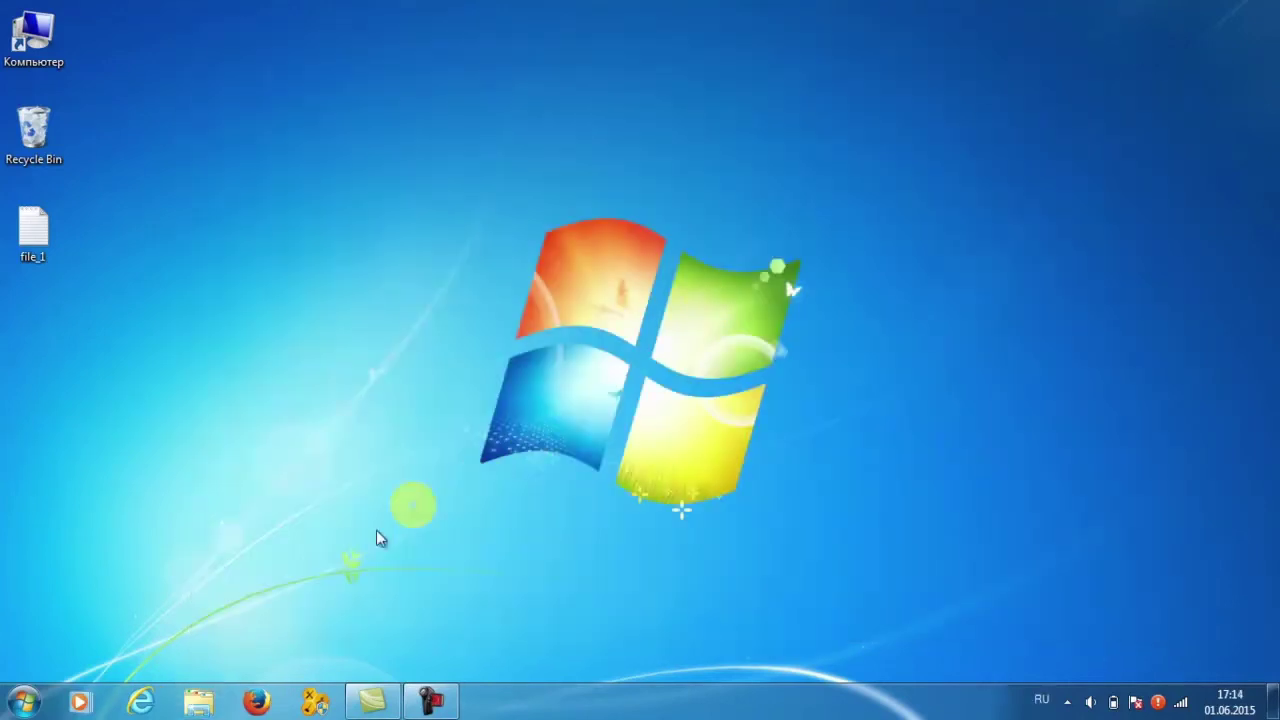
{"action": "left_click", "coordinate": [198, 690]}
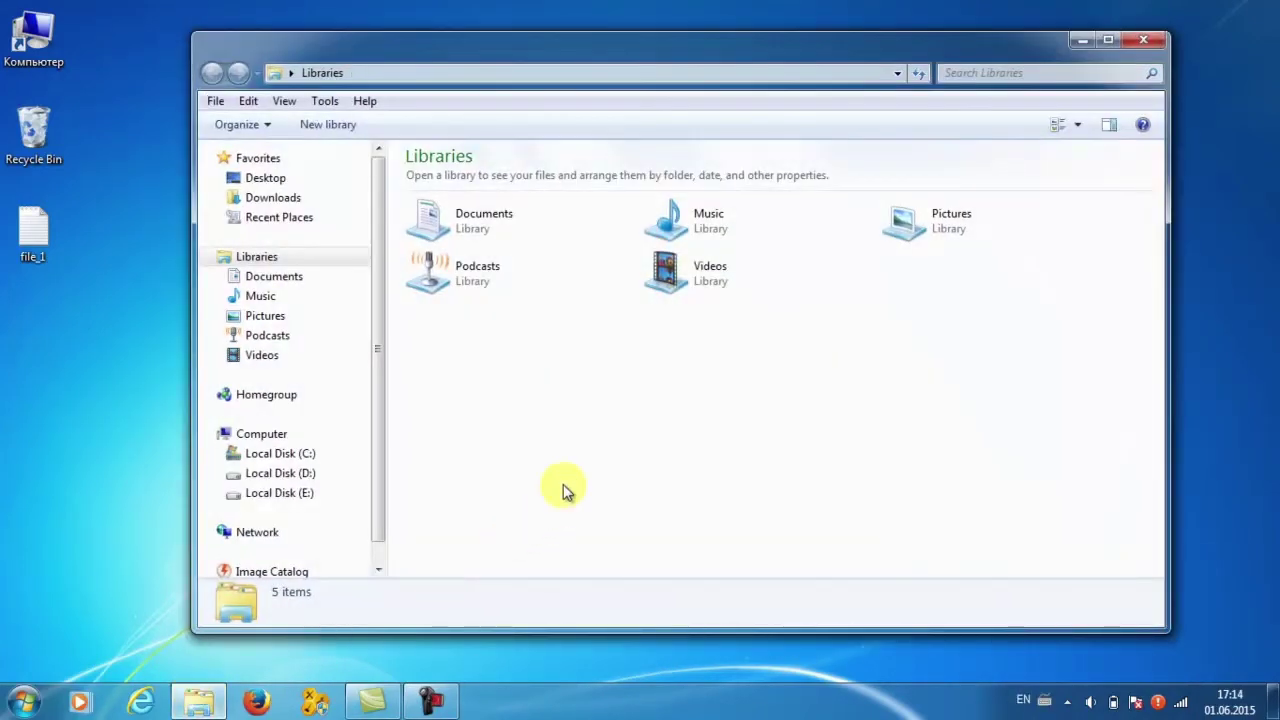
{"action": "key", "text": "alt+F4"}
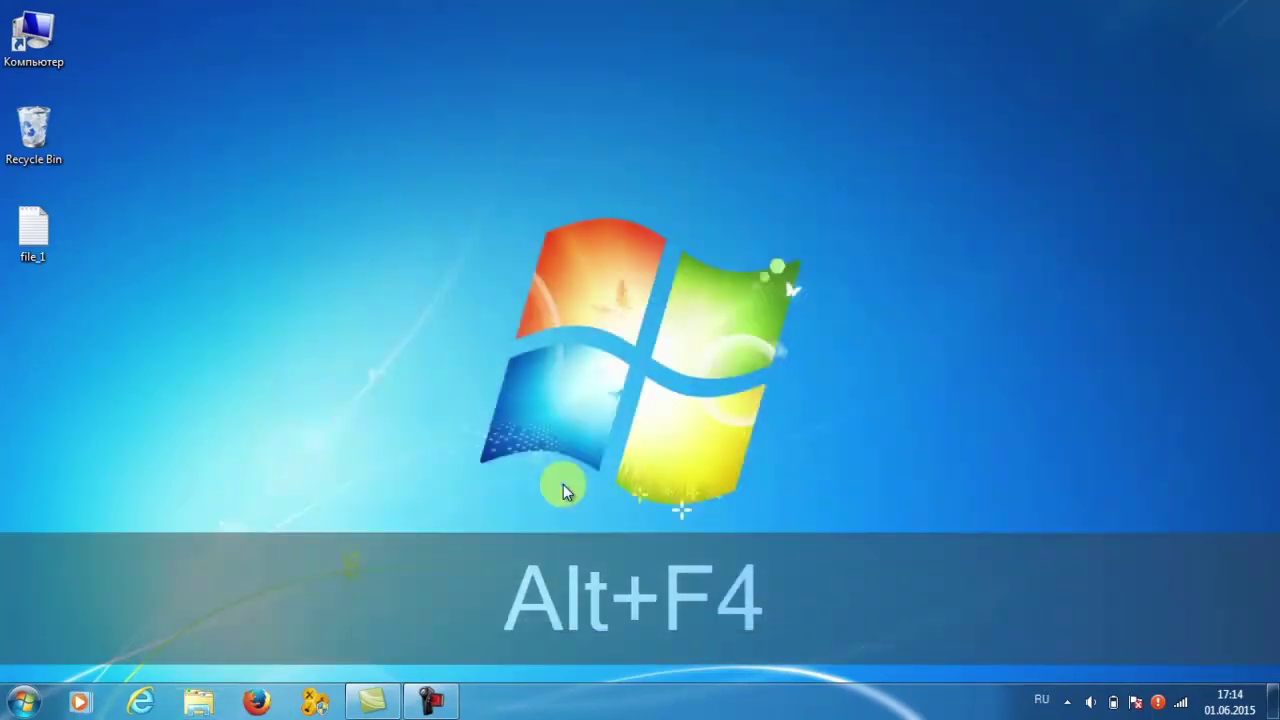